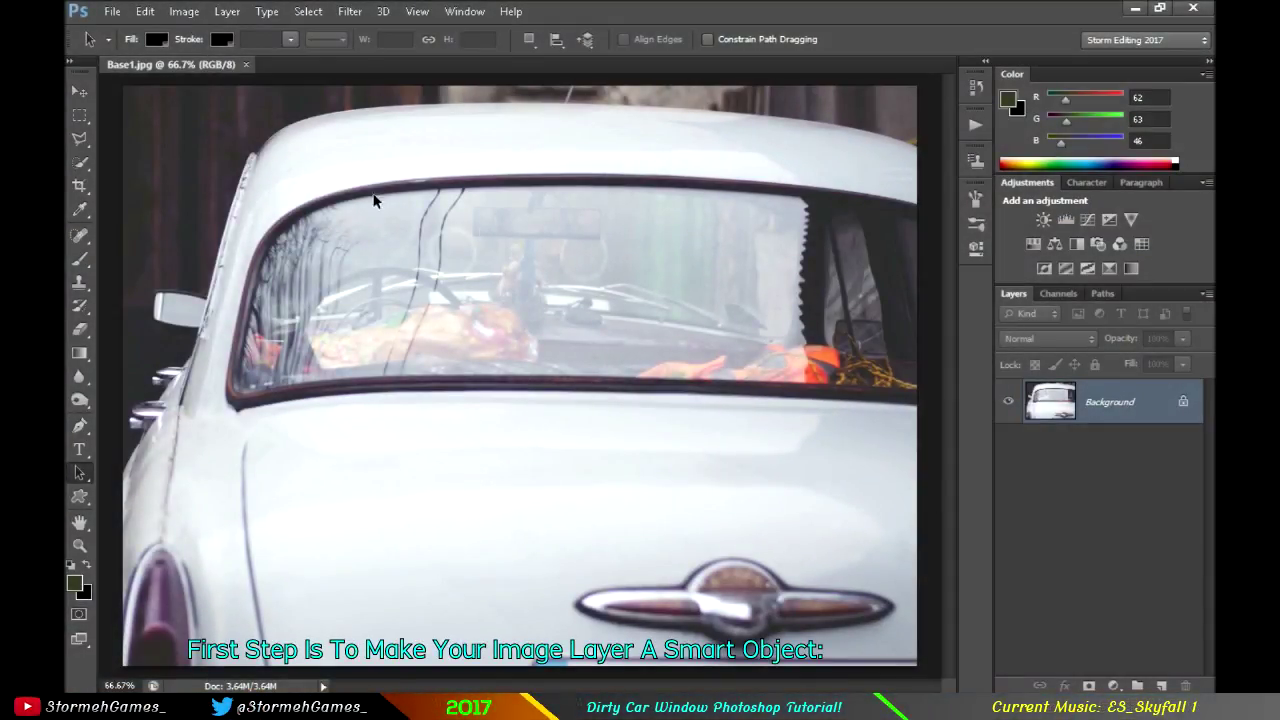
- Convert the car photo's Background layer to a smart object and rename it 'Base'
right_click(1153, 407)
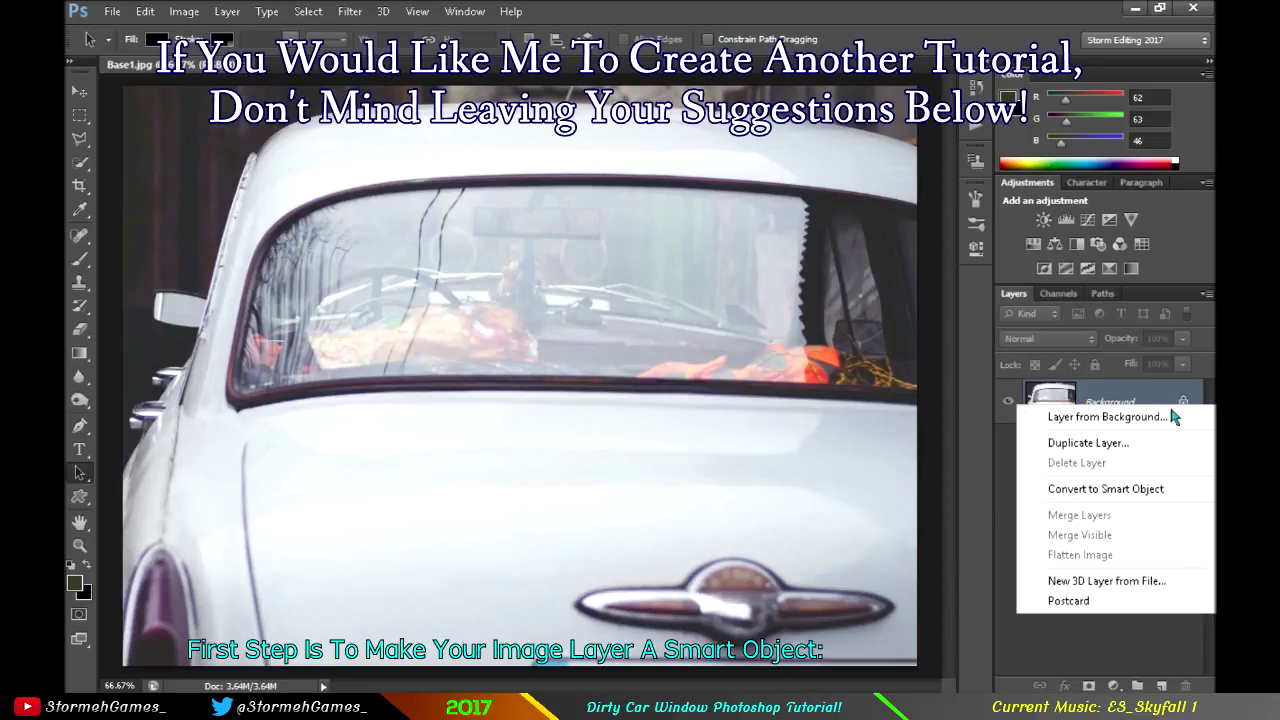
left_click(1100, 489)
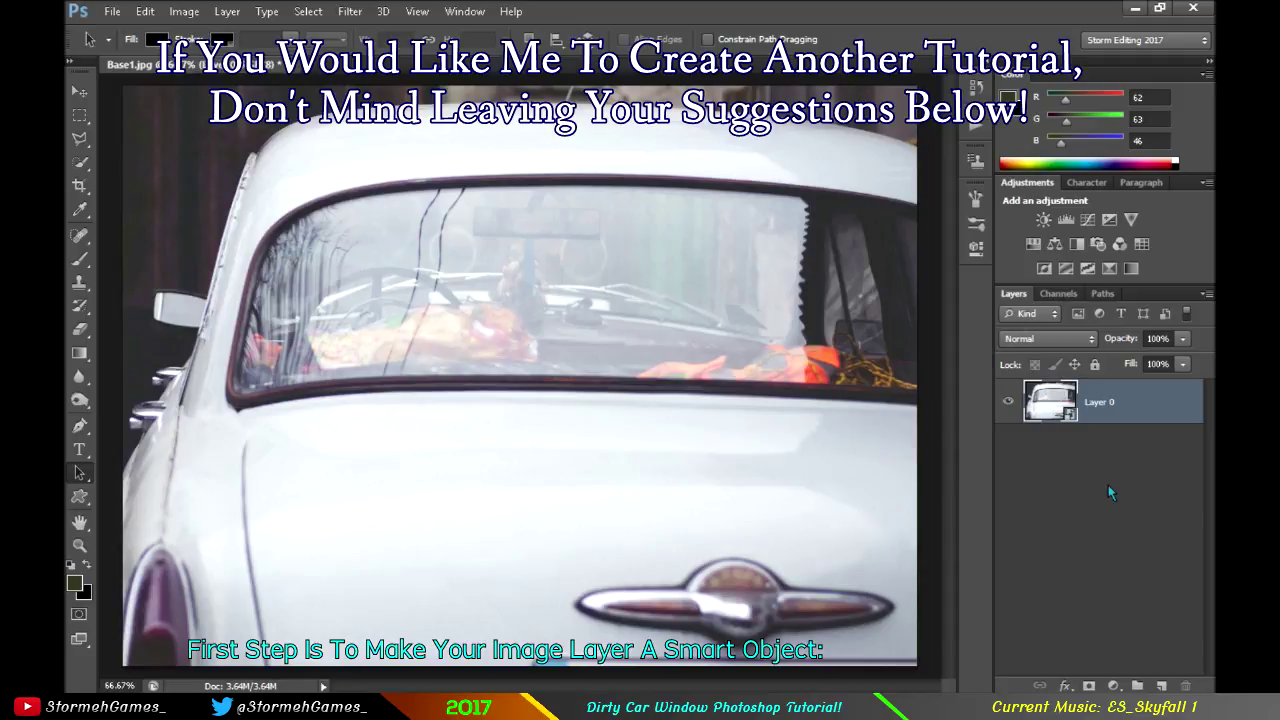
double_click(1099, 402)
type("Base")
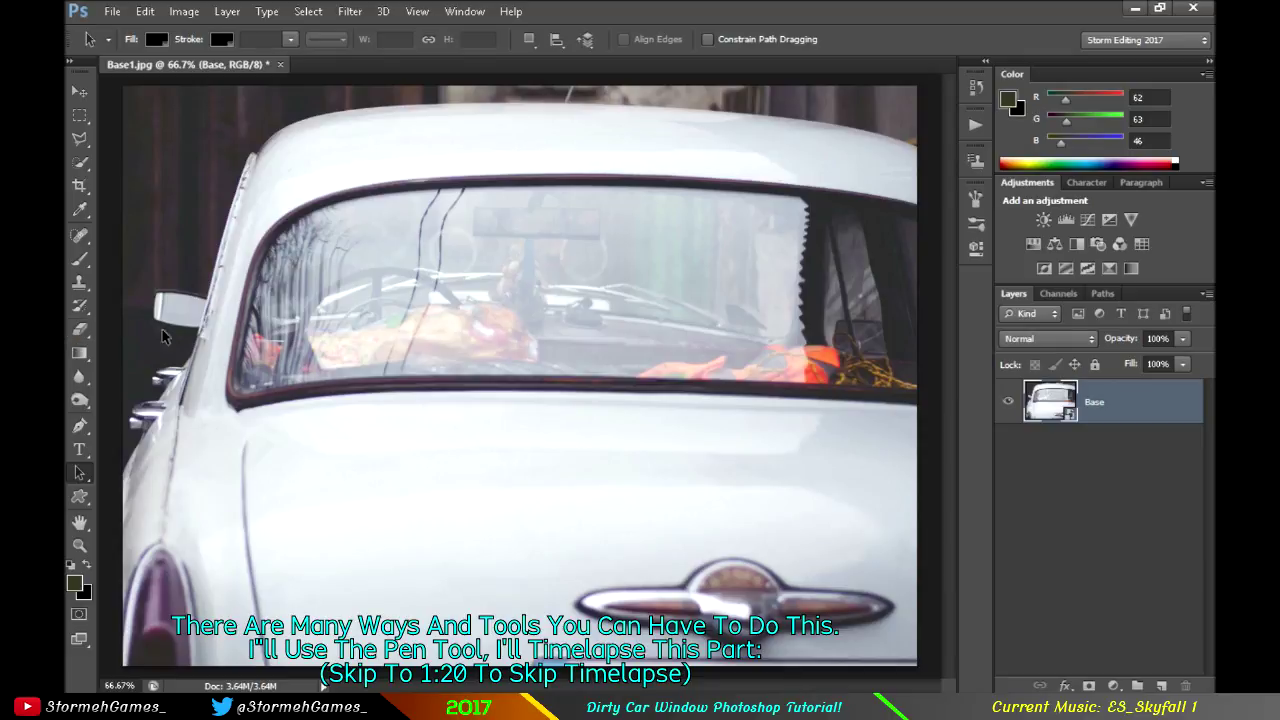
- Zoom in on the rear window and place the first Pen anchors along its frame
key("p")
right_click(80, 425)
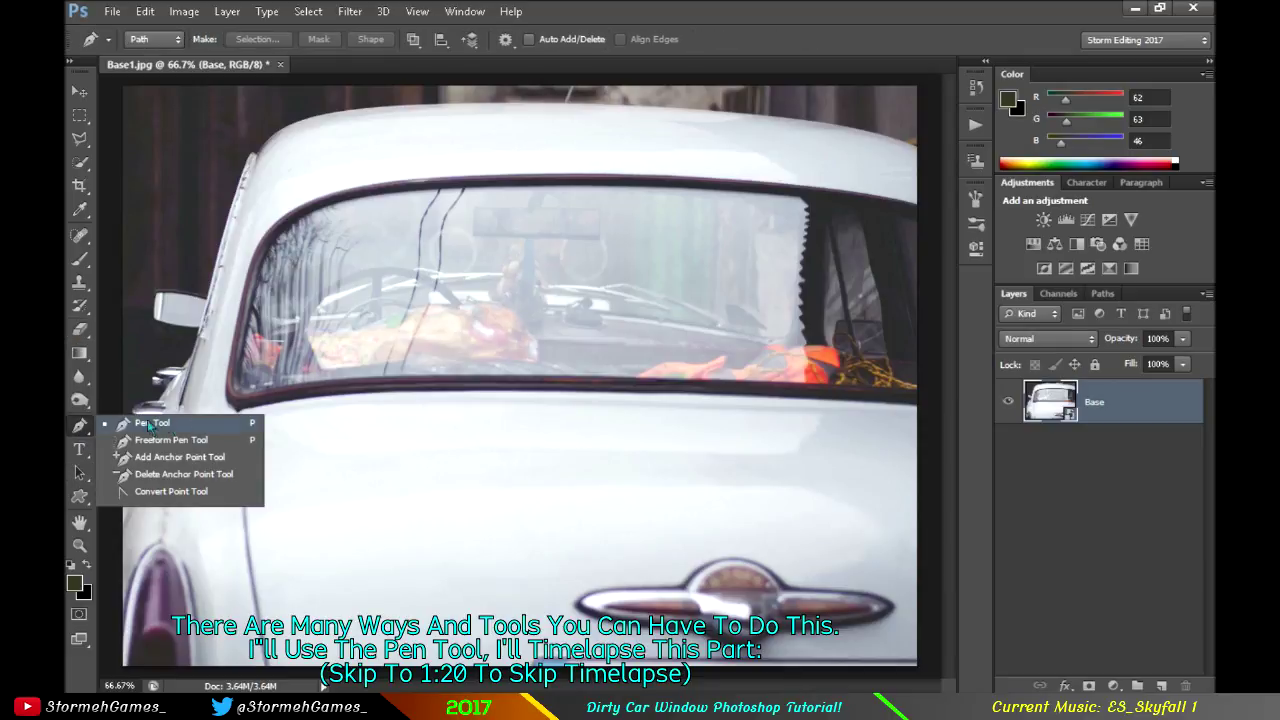
key("z")
mouse_move(694, 223)
left_mouse_down()
mouse_move(798, 236)
mouse_move(763, 226)
mouse_move(563, 331)
mouse_move(629, 286)
mouse_move(633, 330)
left_mouse_up()
key("h")
key("p")
left_click(639, 313)
left_click(200, 222)
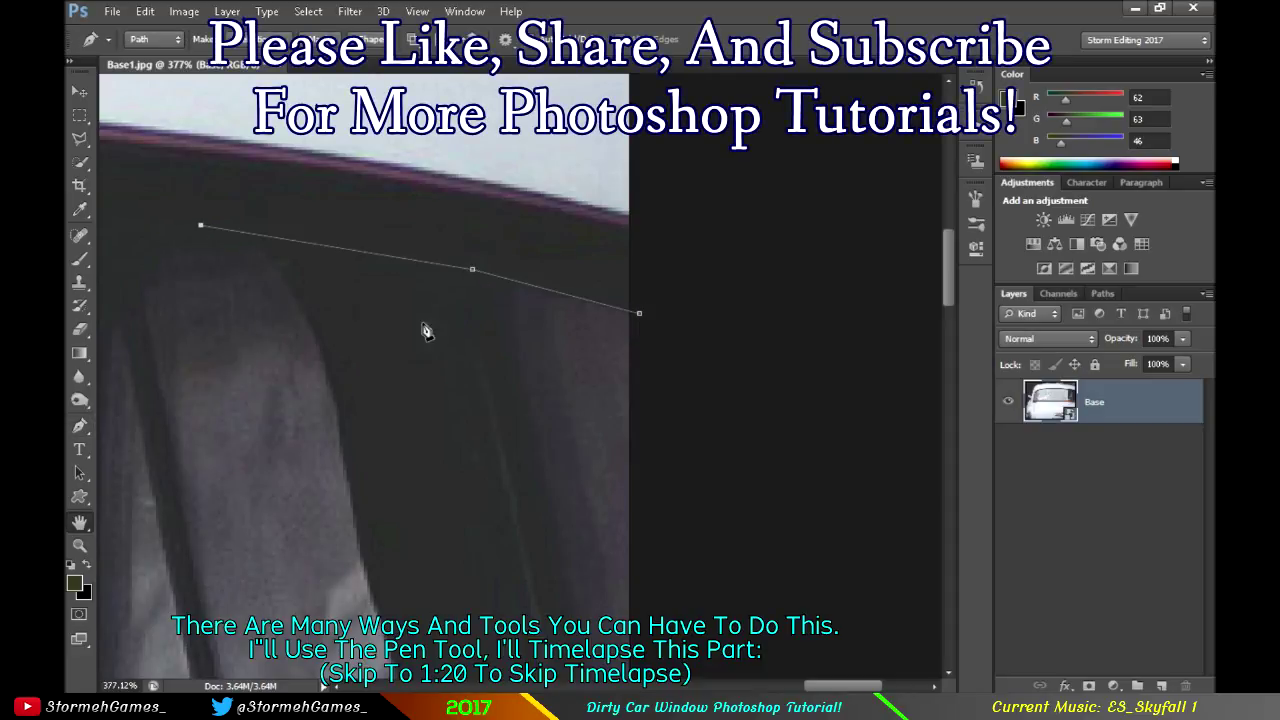
- Continue the path along the top frame and curve it down the left window edge
left_click_drag(420, 337, 800, 408)
left_click(416, 258)
left_click_drag(310, 314, 785, 322)
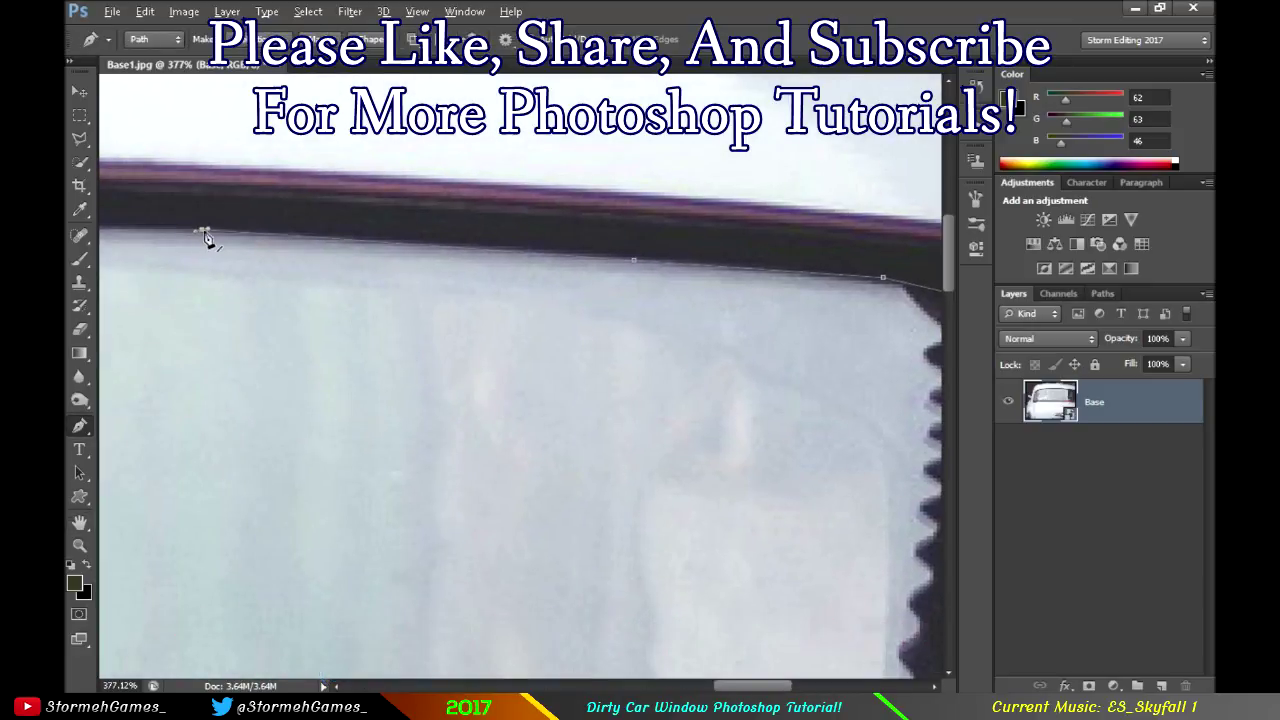
mouse_move(213, 253)
left_mouse_down()
mouse_move(743, 377)
mouse_move(245, 286)
left_mouse_up()
mouse_move(167, 289)
left_mouse_down()
mouse_move(369, 334)
mouse_move(212, 322)
left_mouse_up()
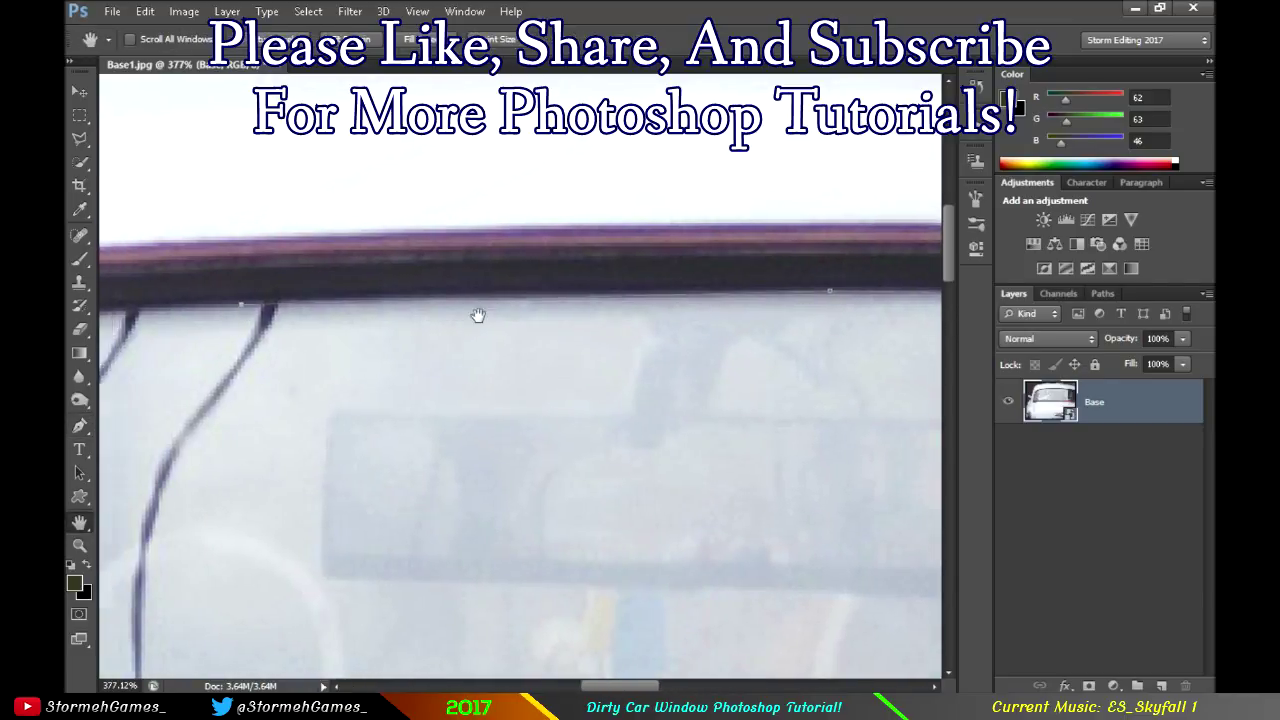
mouse_move(340, 318)
left_mouse_down()
mouse_move(307, 347)
mouse_move(610, 205)
left_mouse_up()
left_click(338, 320, "alt")
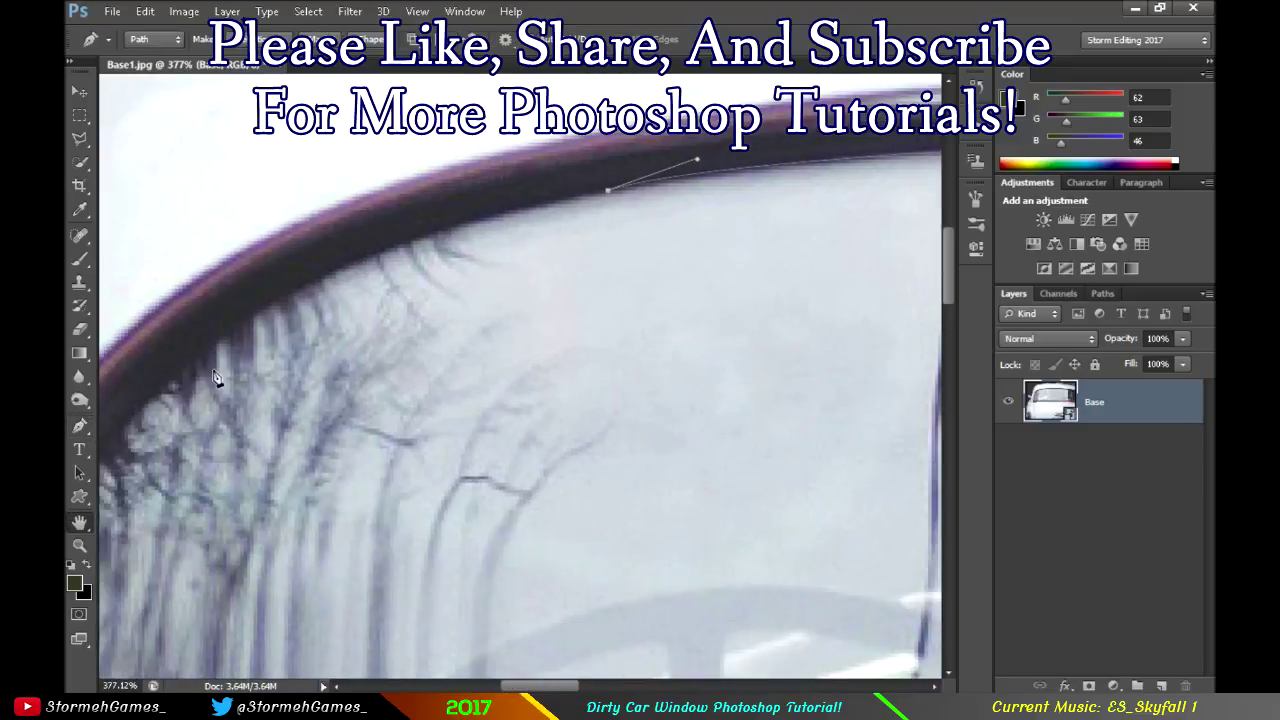
left_click_drag(214, 378, 444, 298)
left_click_drag(304, 413, 143, 685)
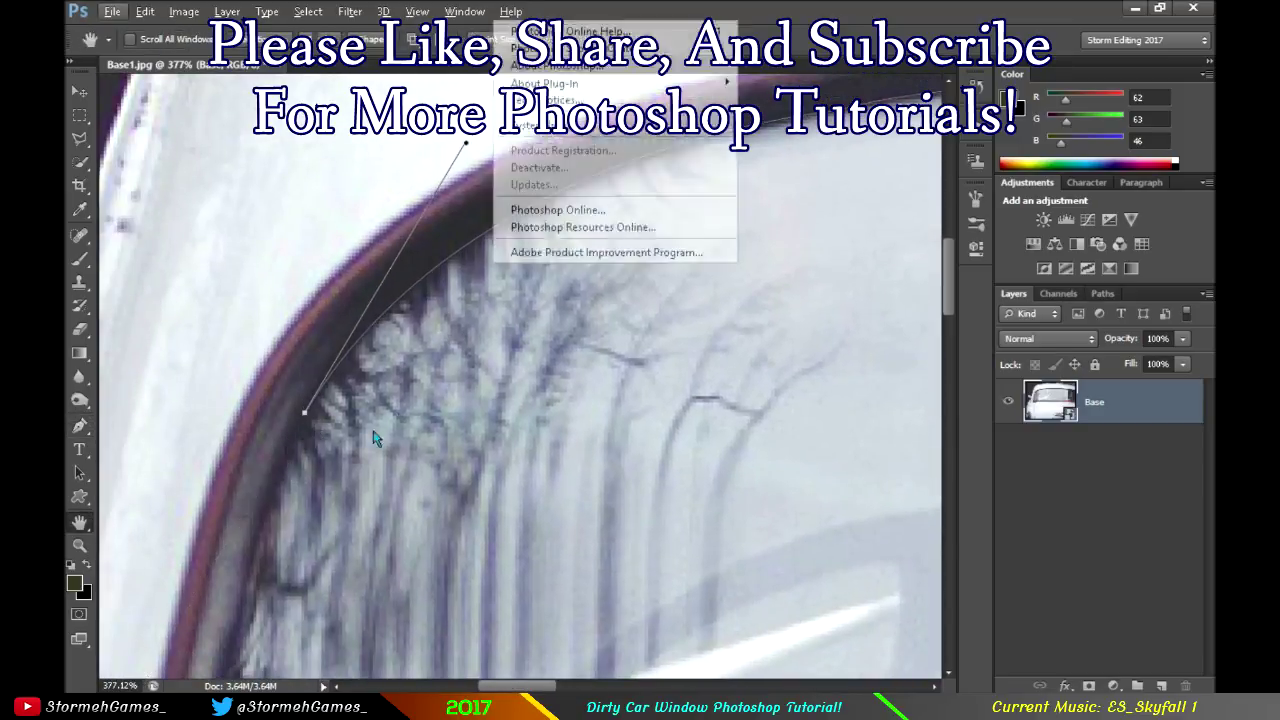
- Add a curved anchor at the window's lower-left corner and follow the bottom edge
left_click_drag(306, 424, 511, 291)
mouse_move(449, 400)
left_mouse_down()
mouse_move(443, 486)
mouse_move(374, 580)
mouse_move(355, 657)
left_mouse_up()
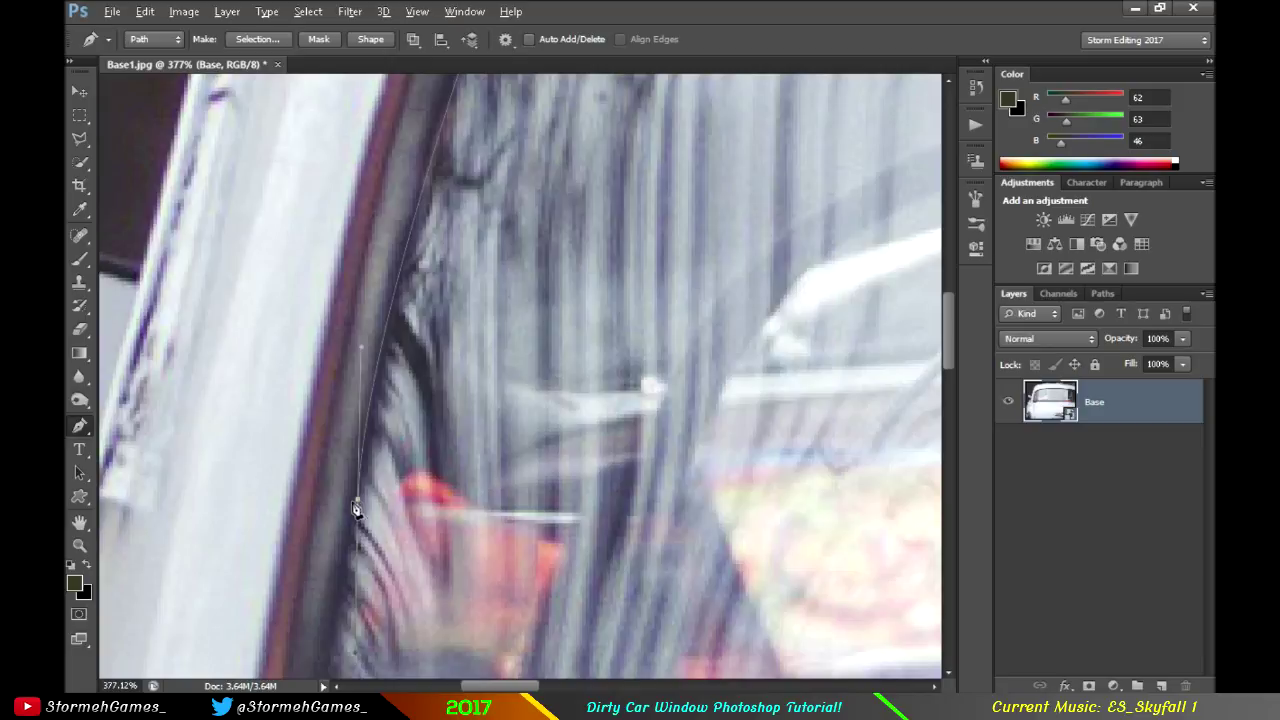
left_click_drag(330, 700, 367, 390)
left_click_drag(379, 462, 403, 537)
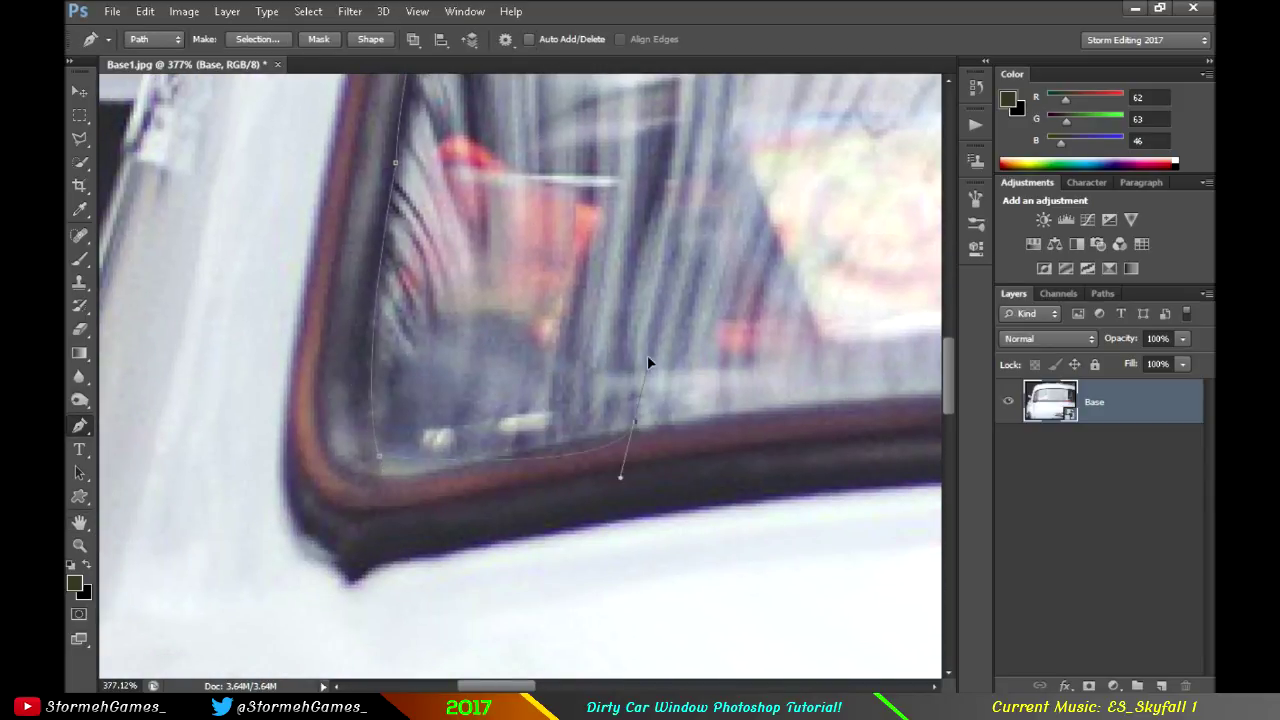
mouse_move(770, 420)
left_mouse_down()
mouse_move(299, 394)
mouse_move(352, 390)
left_mouse_up()
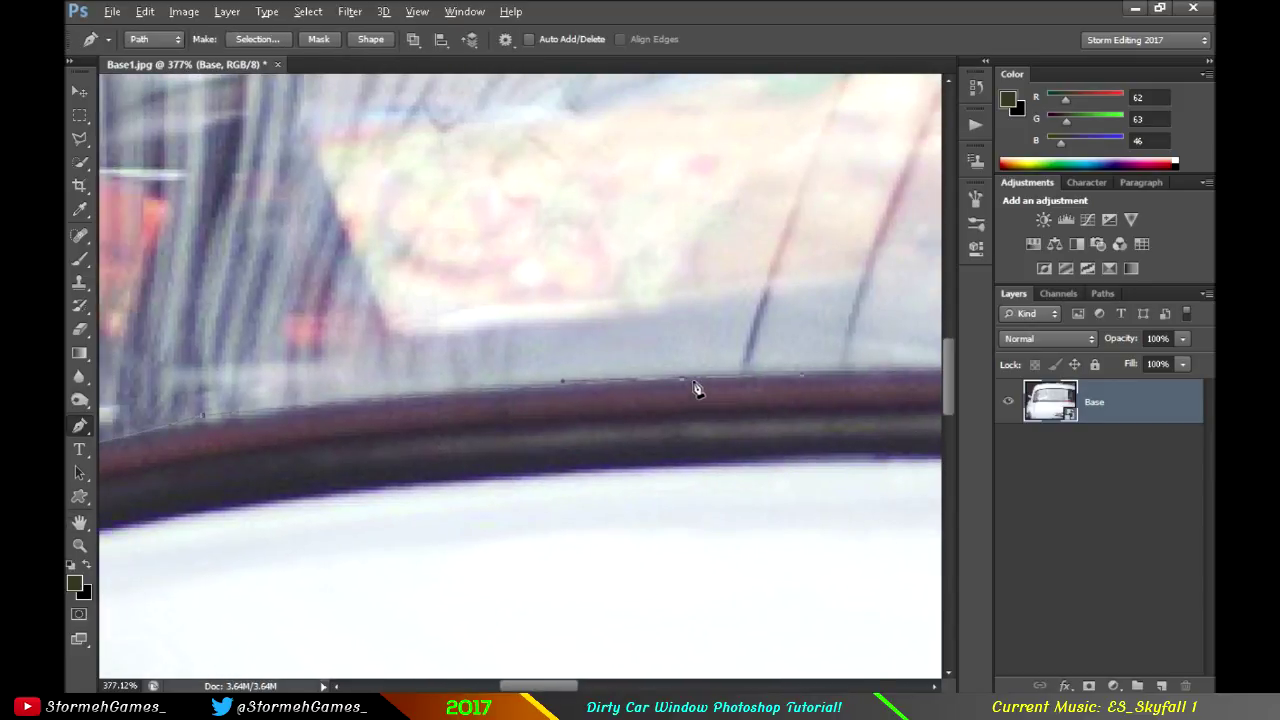
left_click_drag(697, 380, 237, 383)
left_click_drag(726, 374, 228, 403)
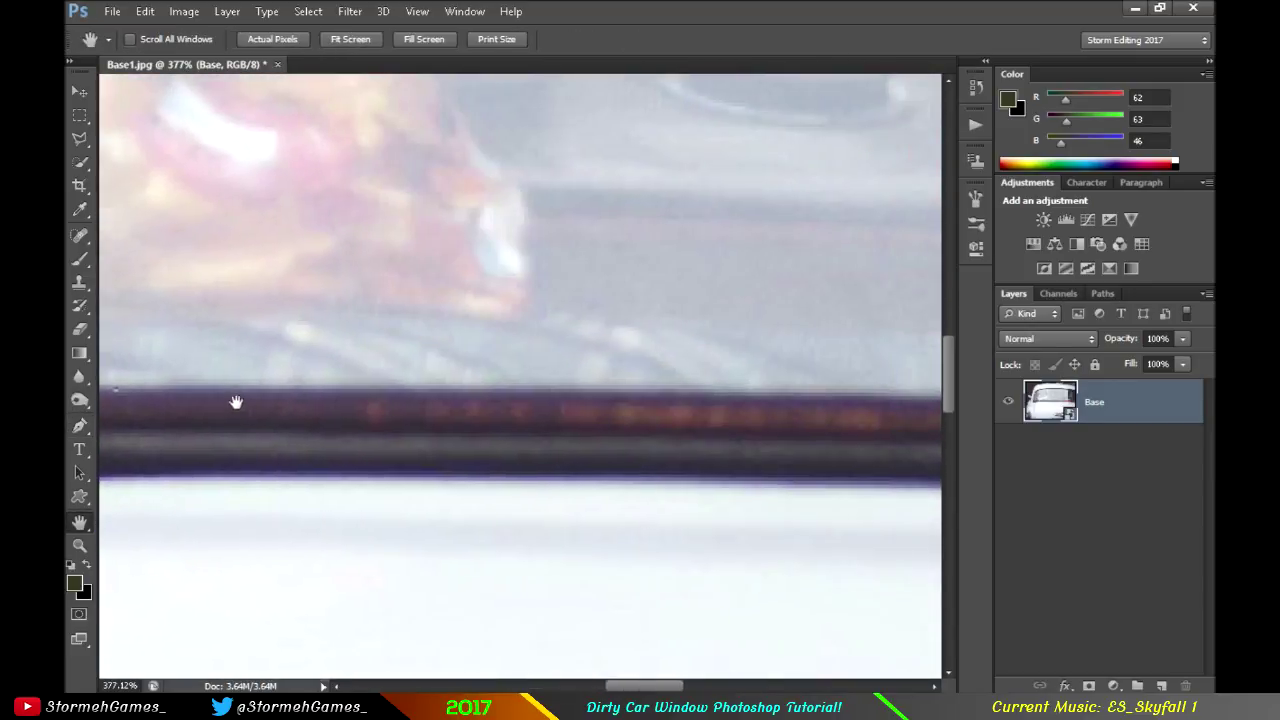
left_click_drag(723, 391, 237, 406)
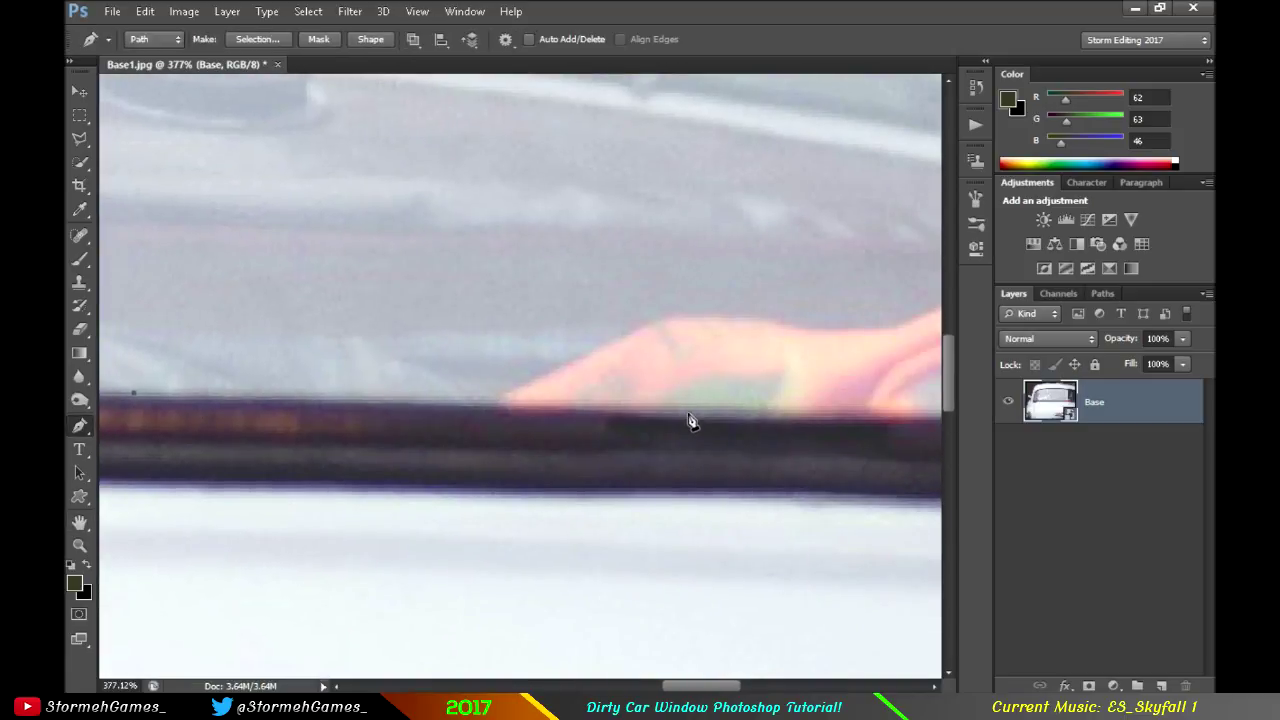
left_click_drag(711, 414, 300, 371)
left_click_drag(814, 412, 677, 366)
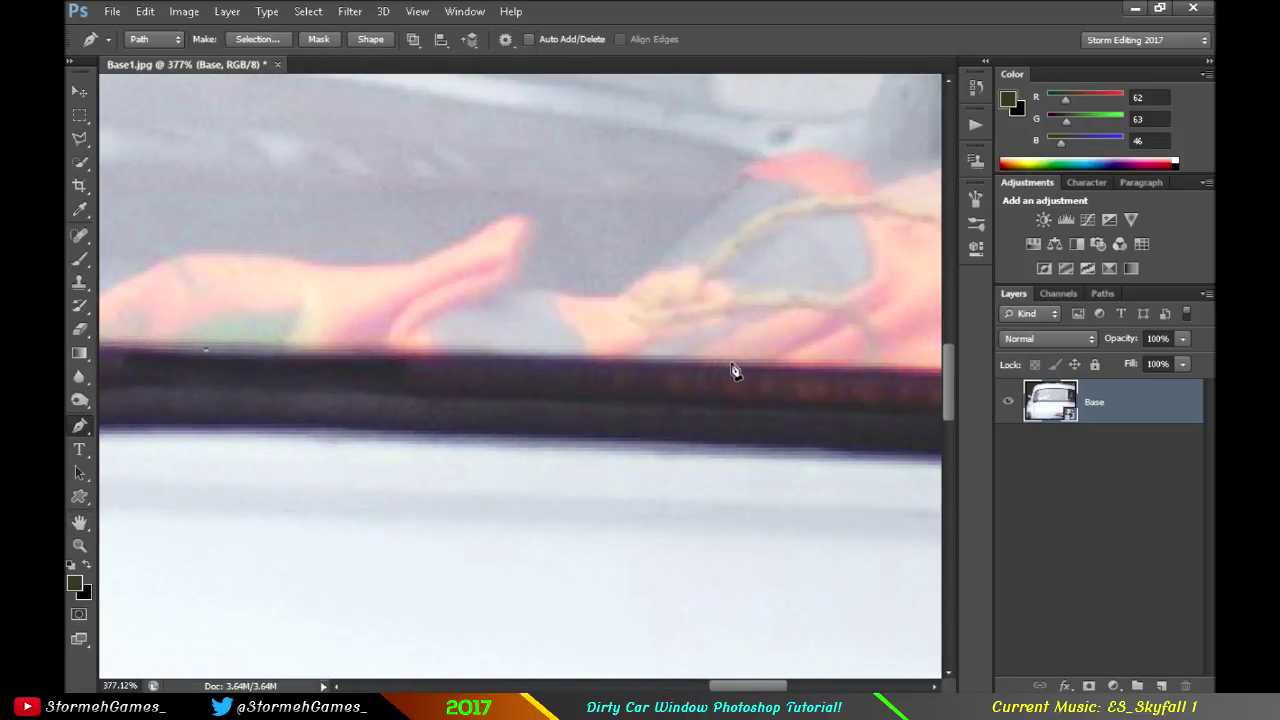
left_click_drag(740, 392, 286, 414)
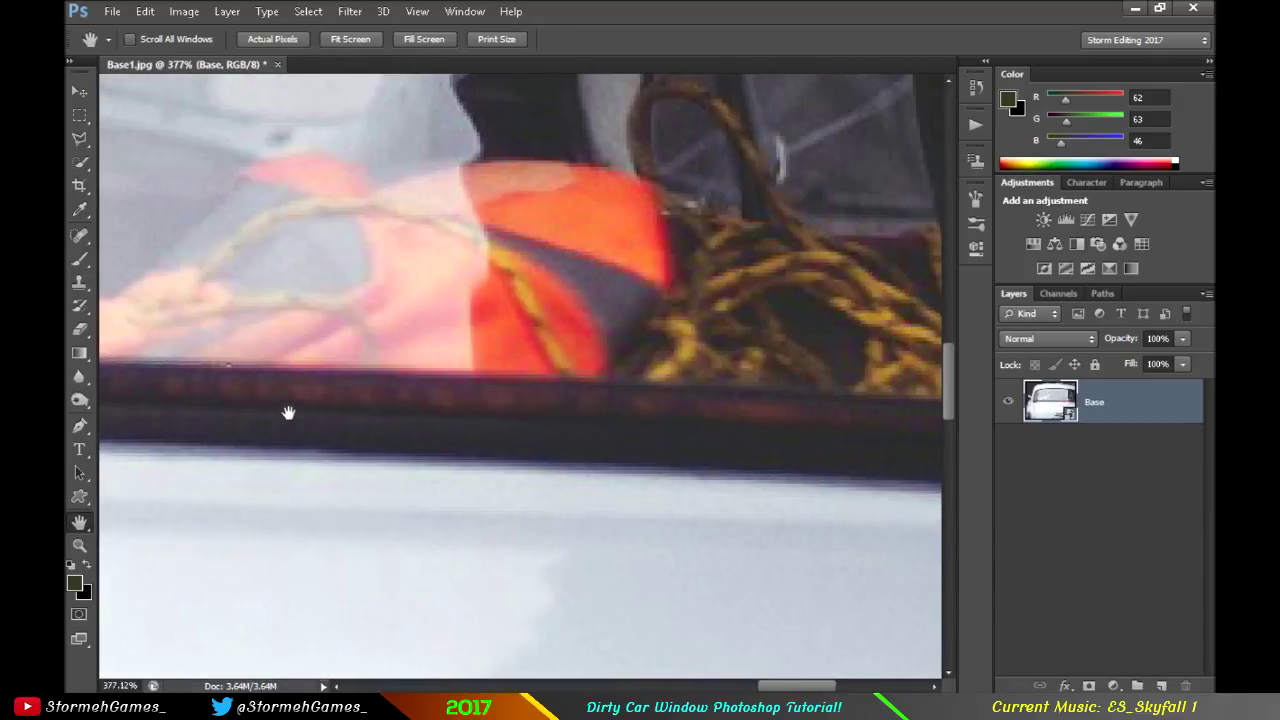
- Anchor the path along the bottom frame, close it at the first anchor, and fit the image on screen
left_click(773, 396)
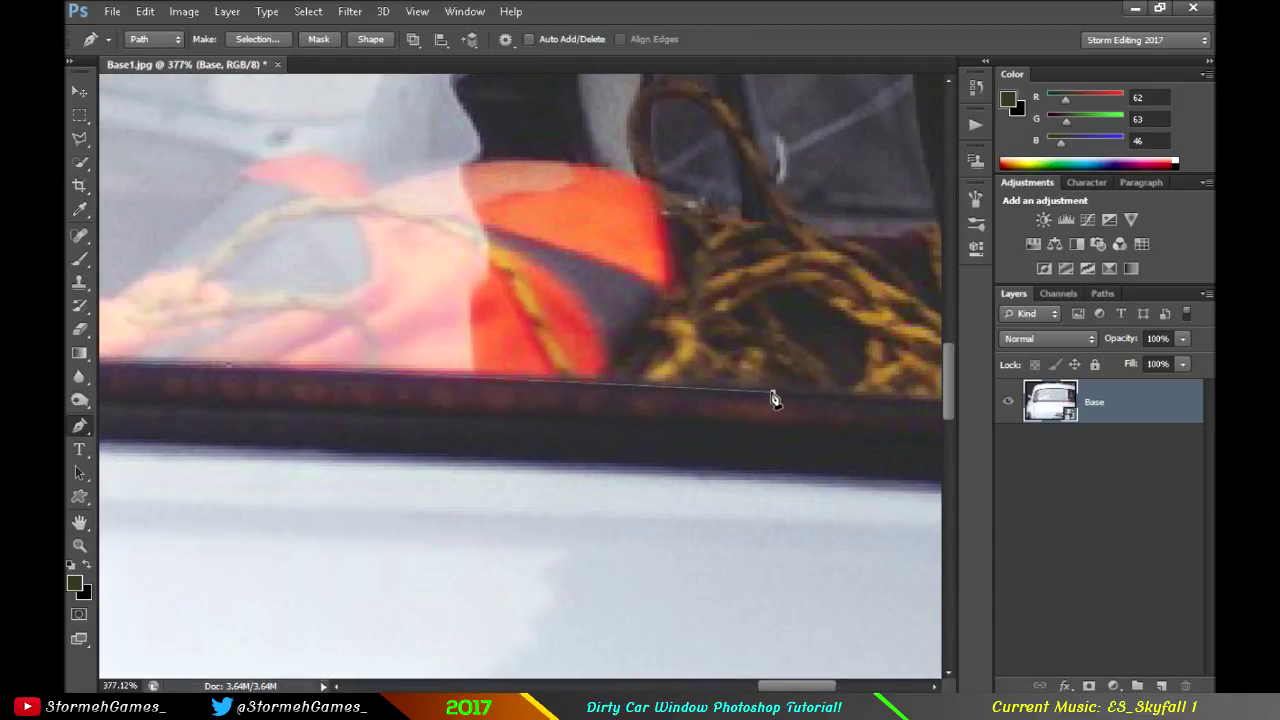
left_click(789, 390)
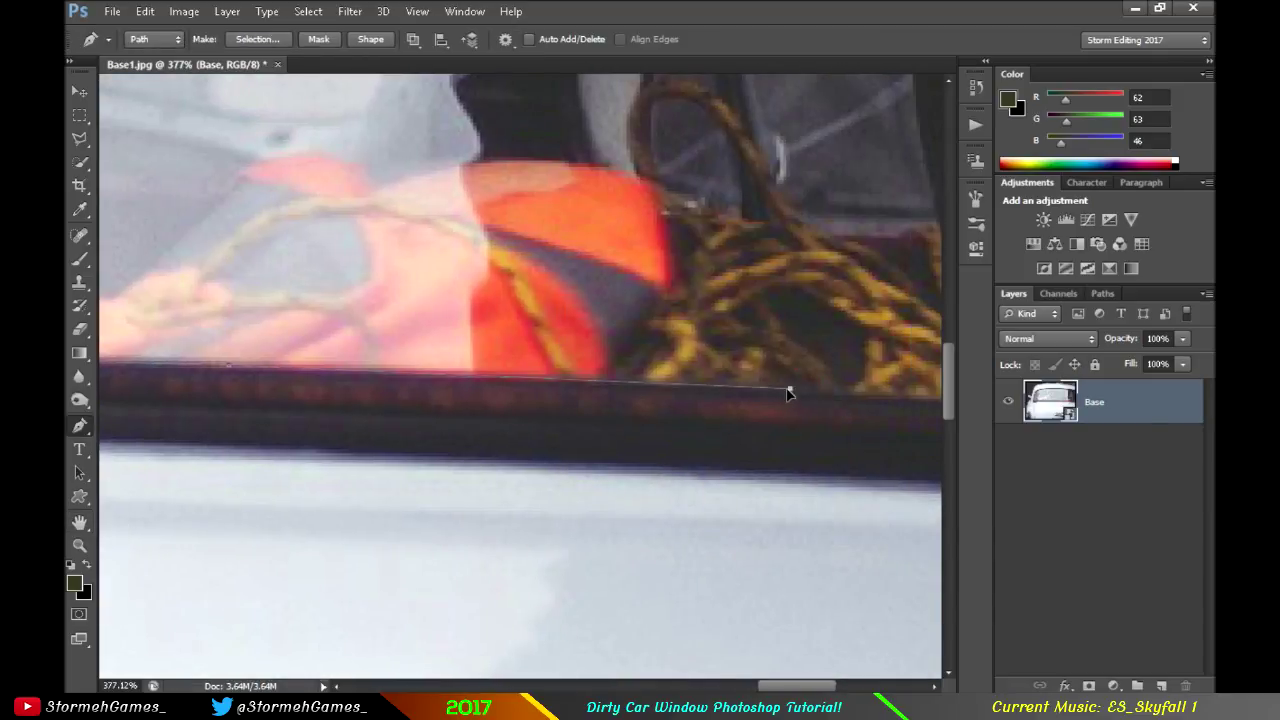
left_click_drag(814, 400, 354, 406)
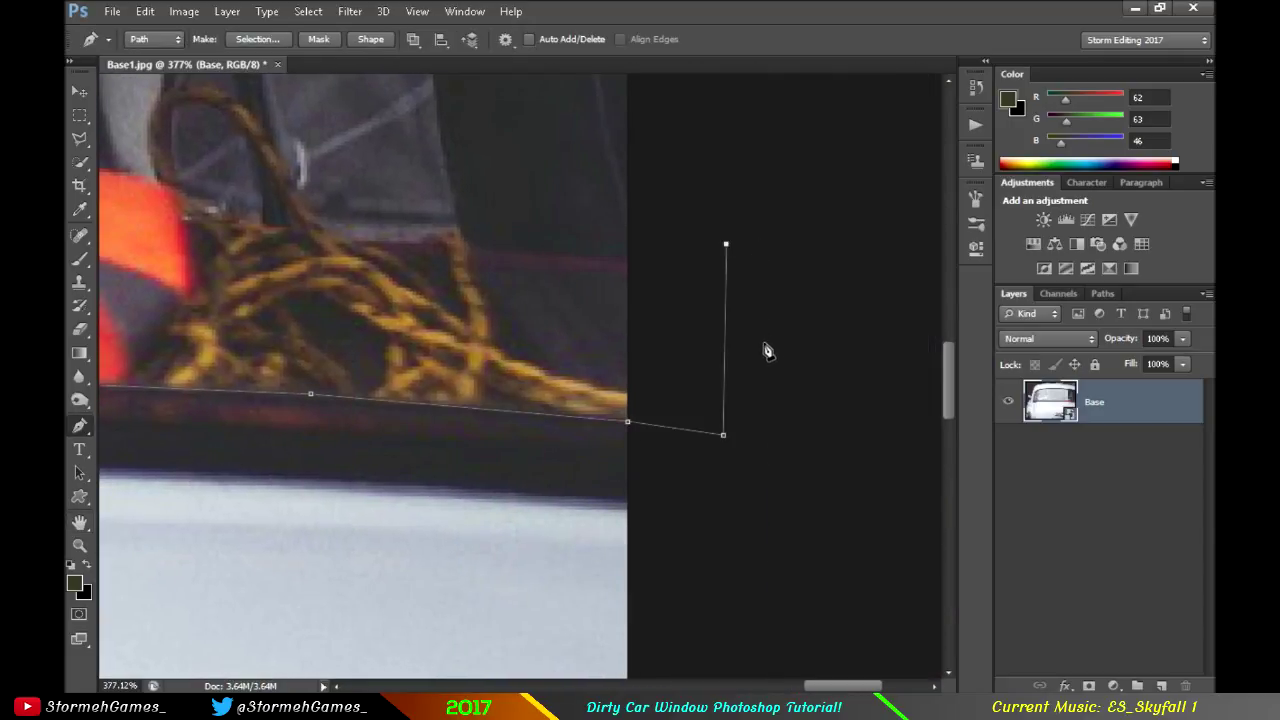
scroll(767, 340, "up", 3)
left_click_drag(749, 285, 905, 252)
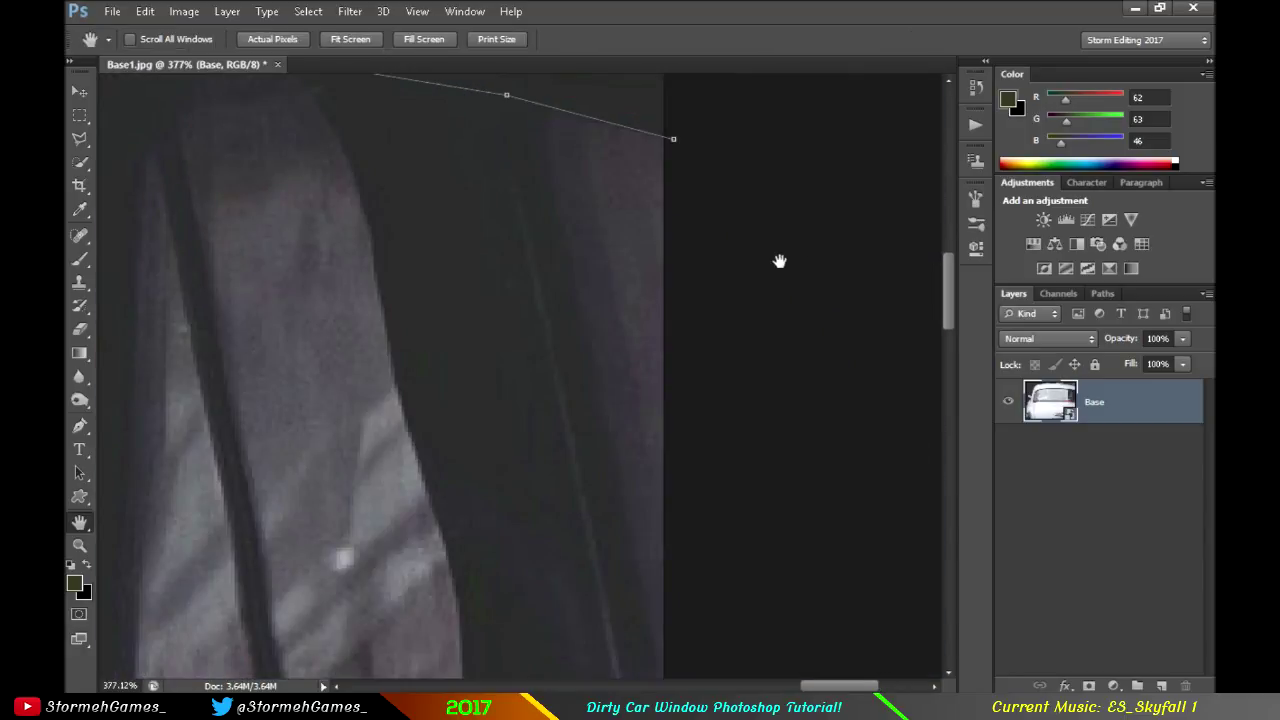
key("p")
left_click(675, 141)
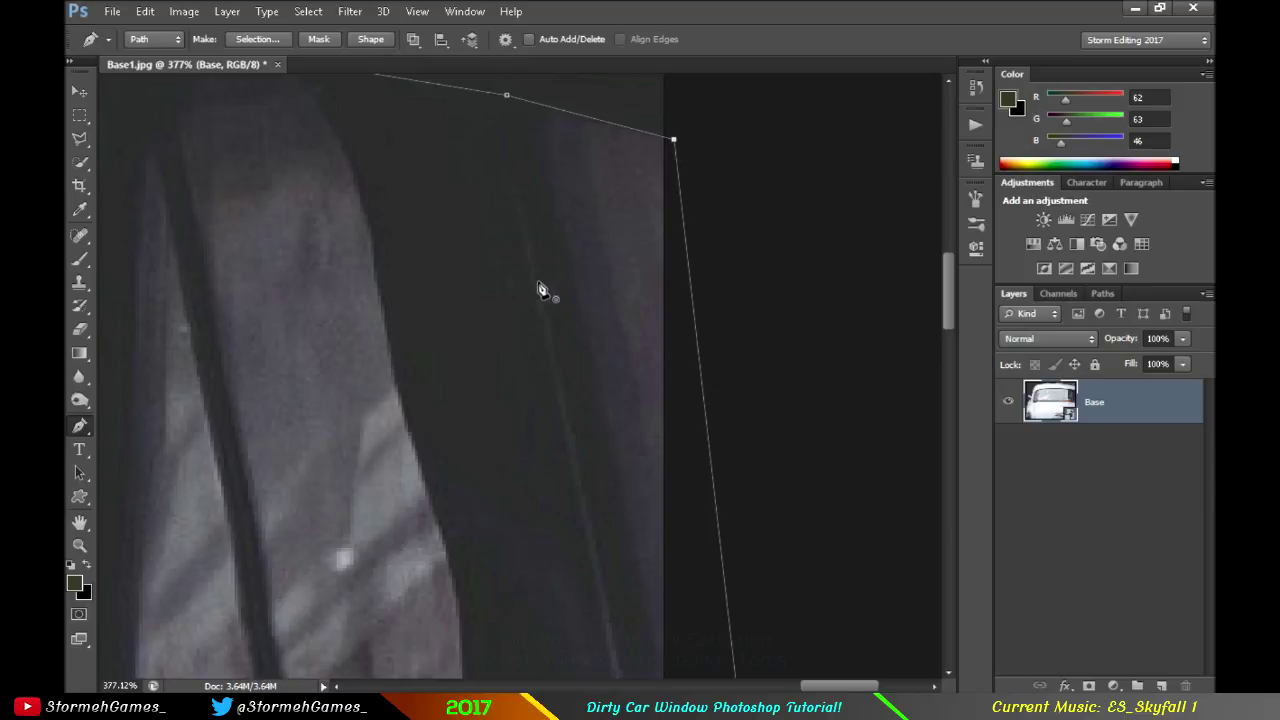
key("z")
right_click(428, 322)
left_click(436, 325)
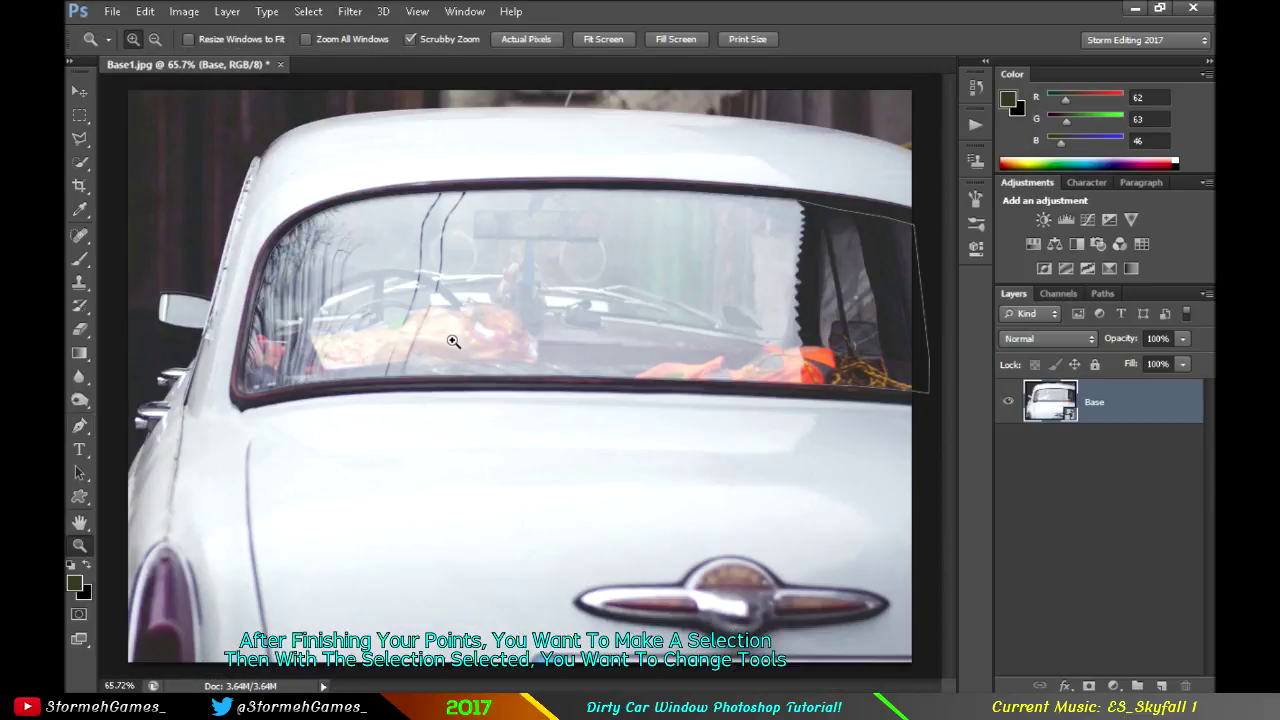
- Turn the rear-window path into a selection with 0 px feather
key("p")
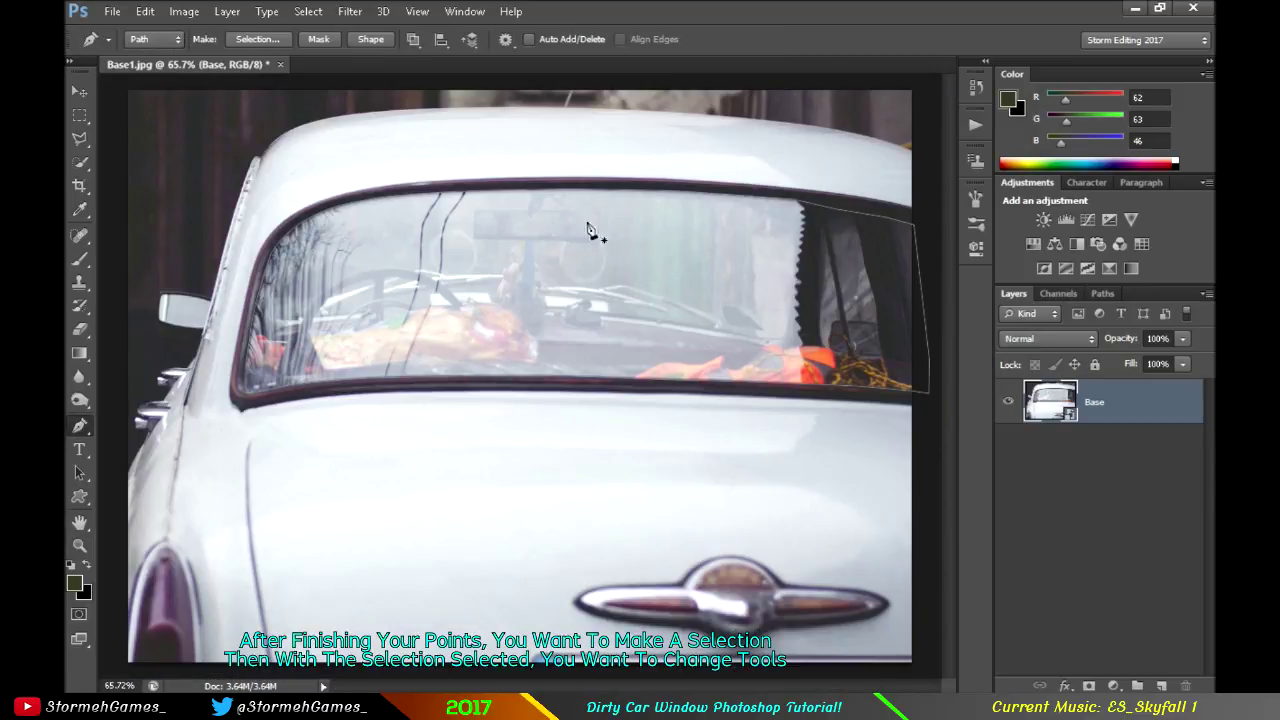
right_click(563, 281)
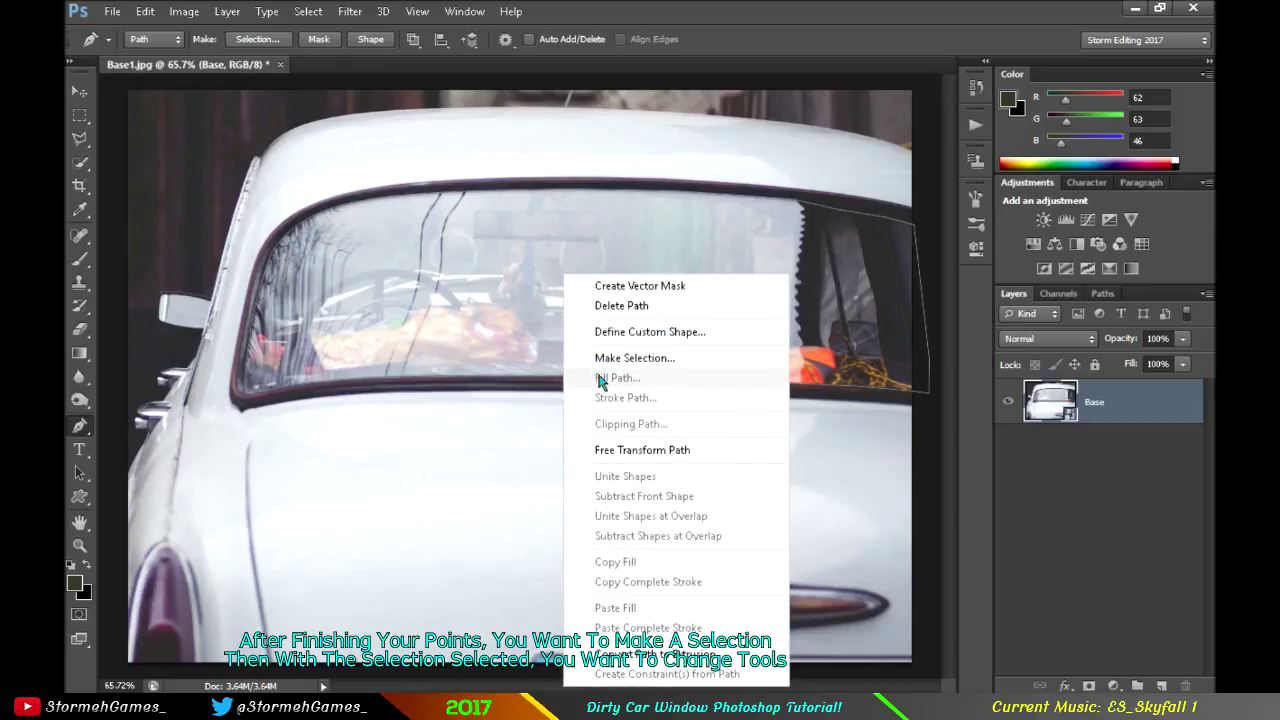
left_click(722, 360)
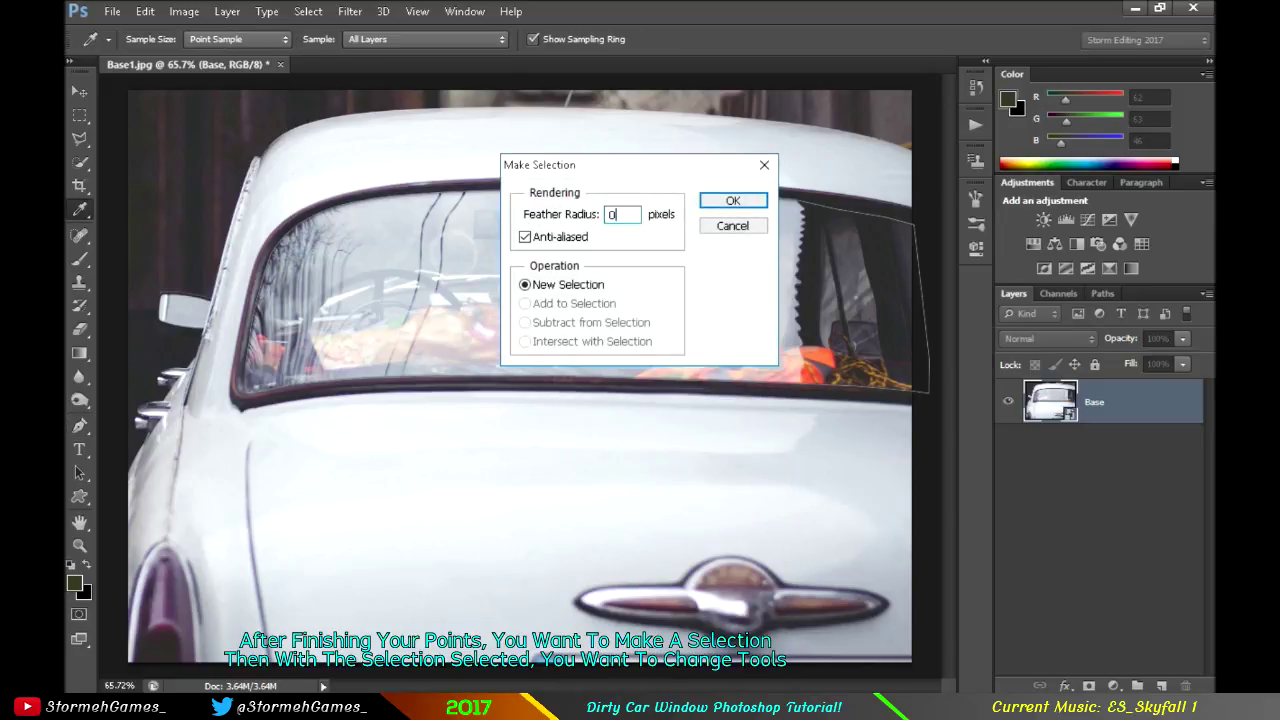
left_click(737, 201)
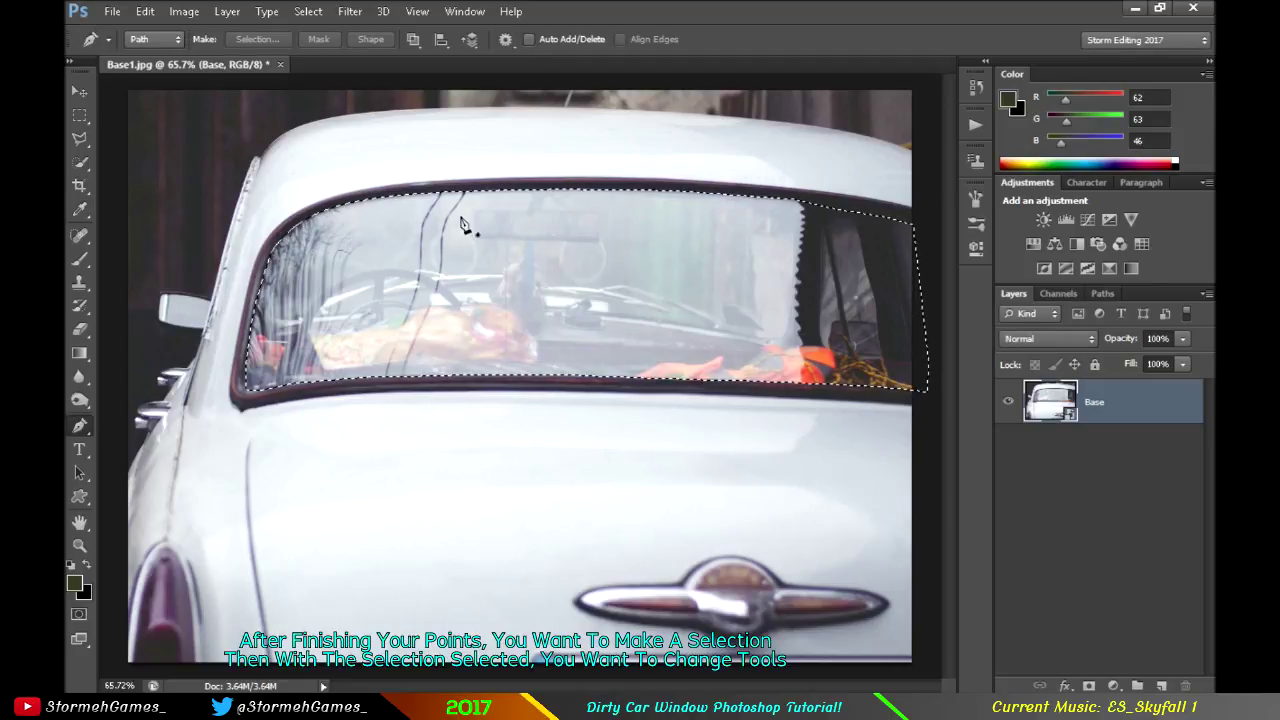
- Copy the selected window onto a new layer with Layer Via Copy
left_click(82, 116)
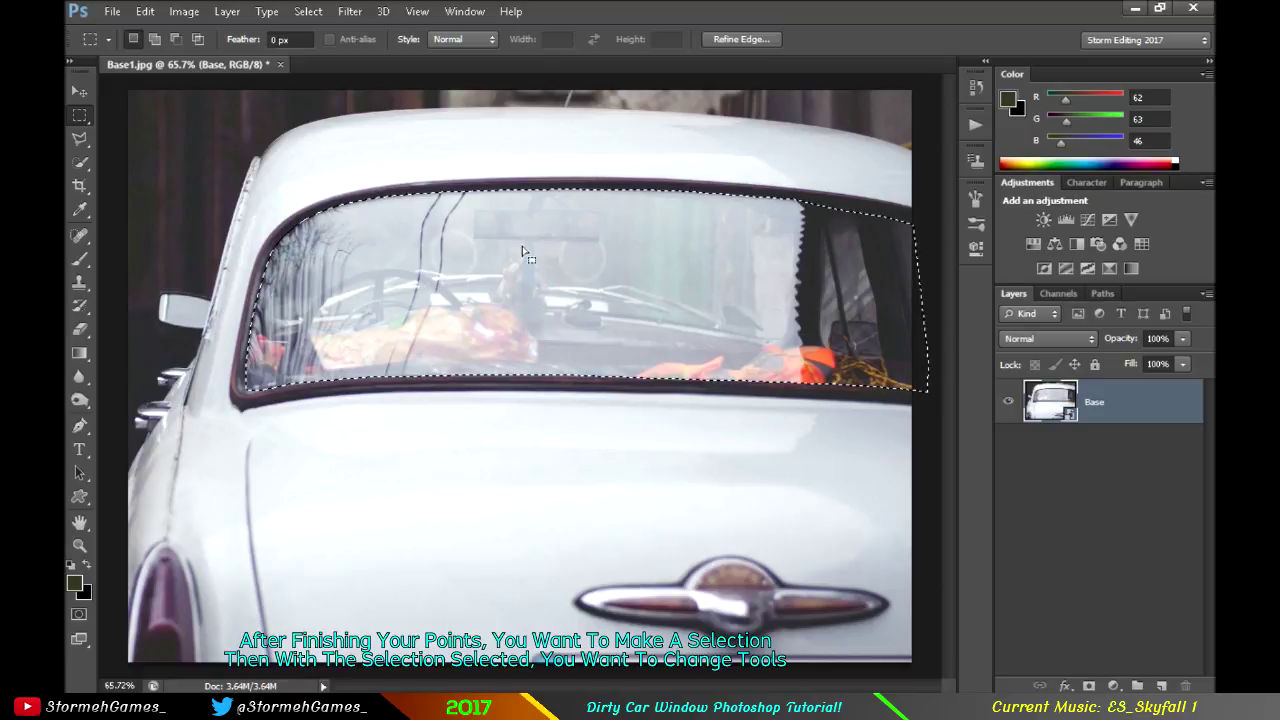
right_click(563, 288)
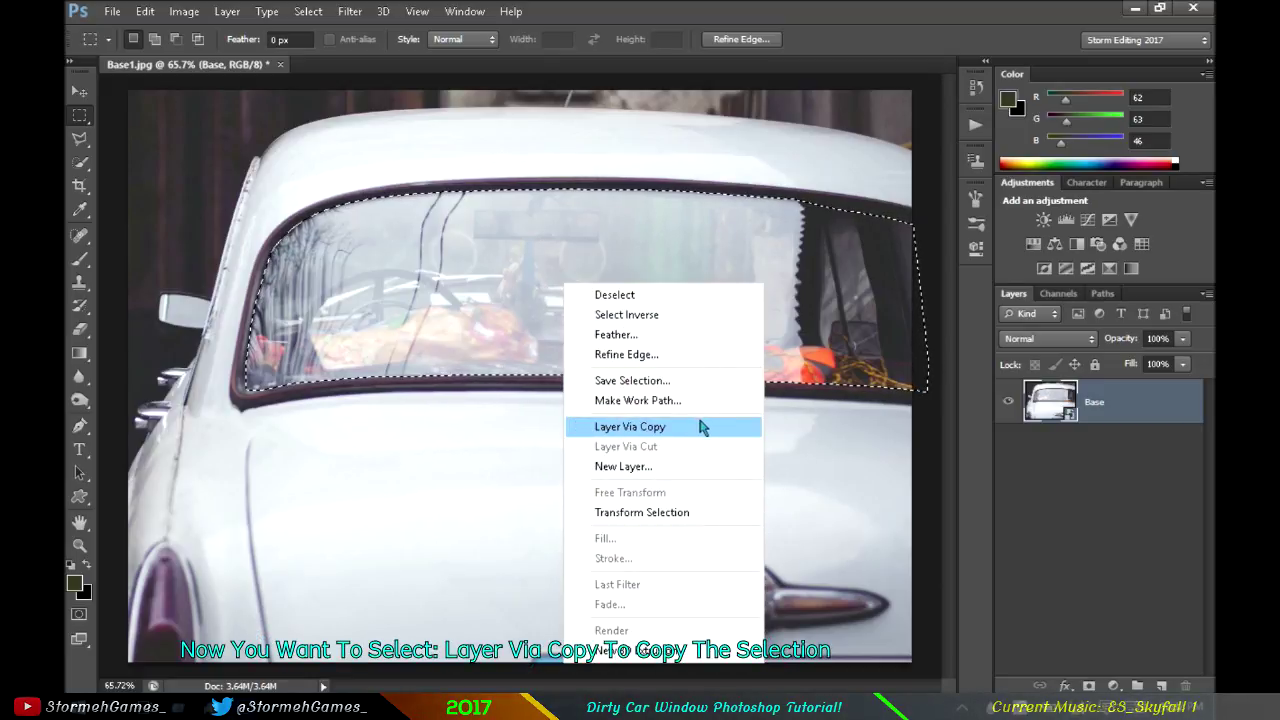
left_click(627, 432)
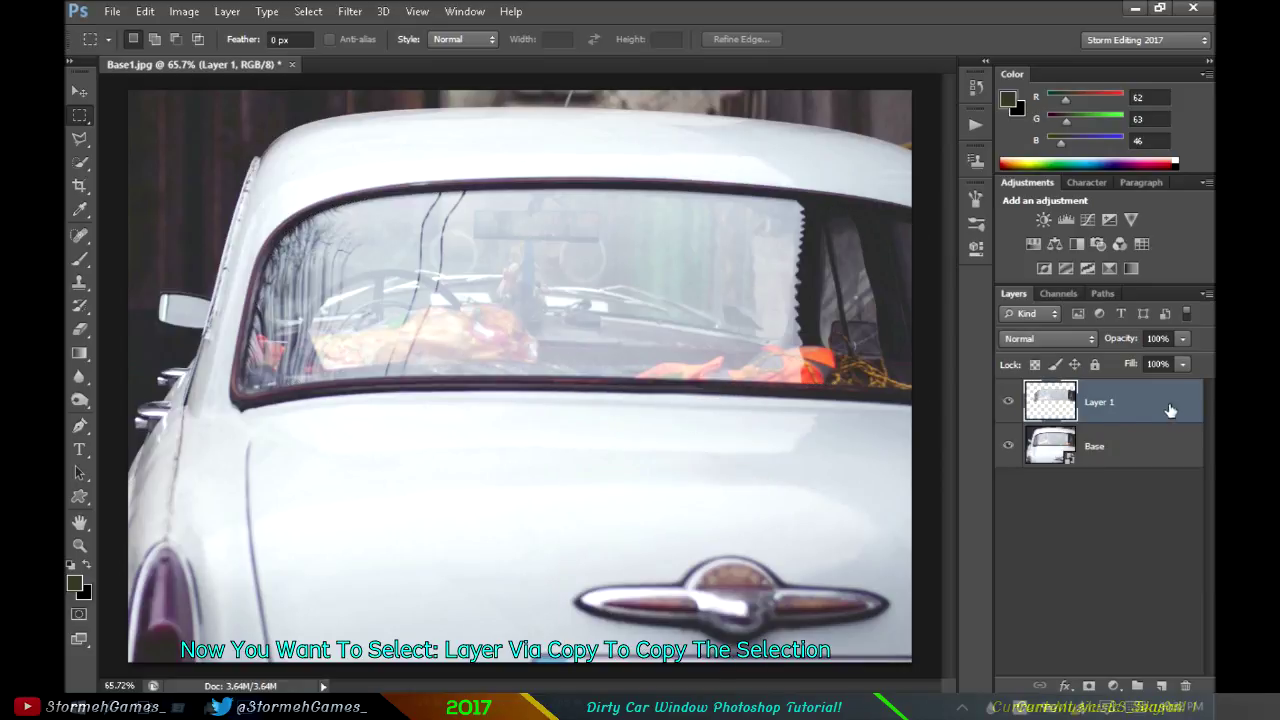
- Rename Layer 1 to 'Window' and add a new layer above it named 'Dirt For Window'
double_click(1112, 404)
type("Window")
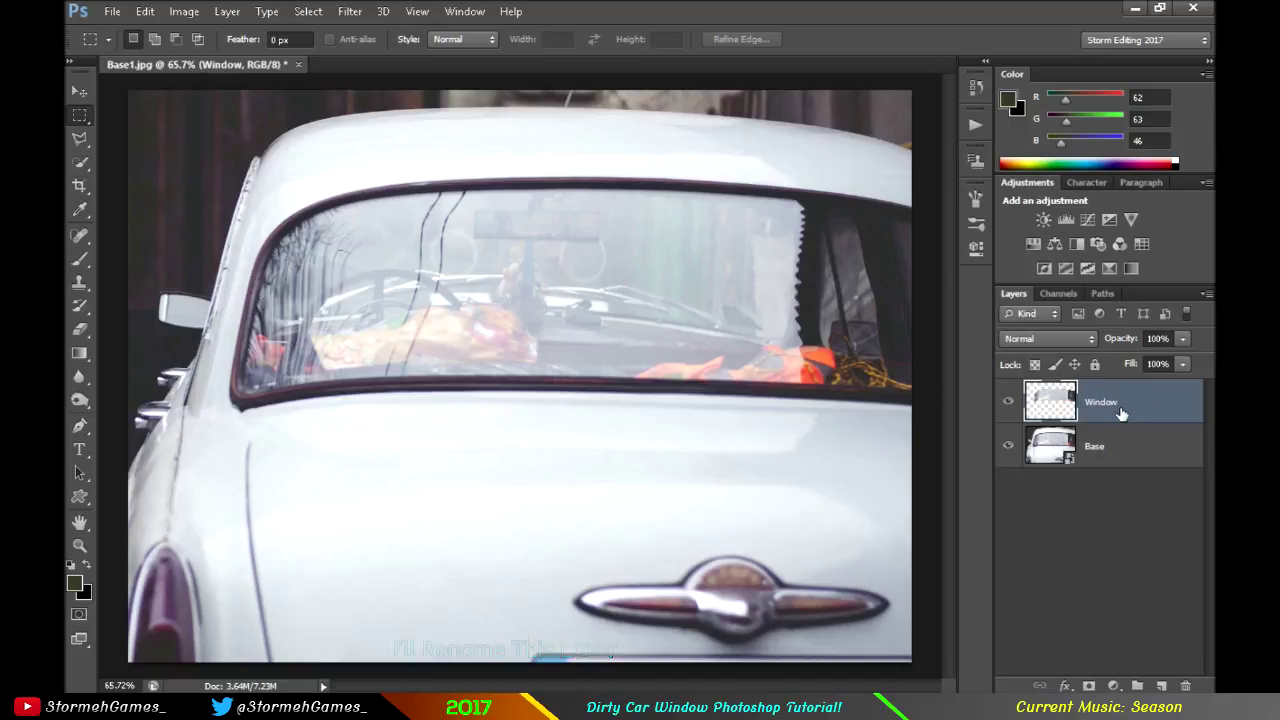
left_click(1163, 686)
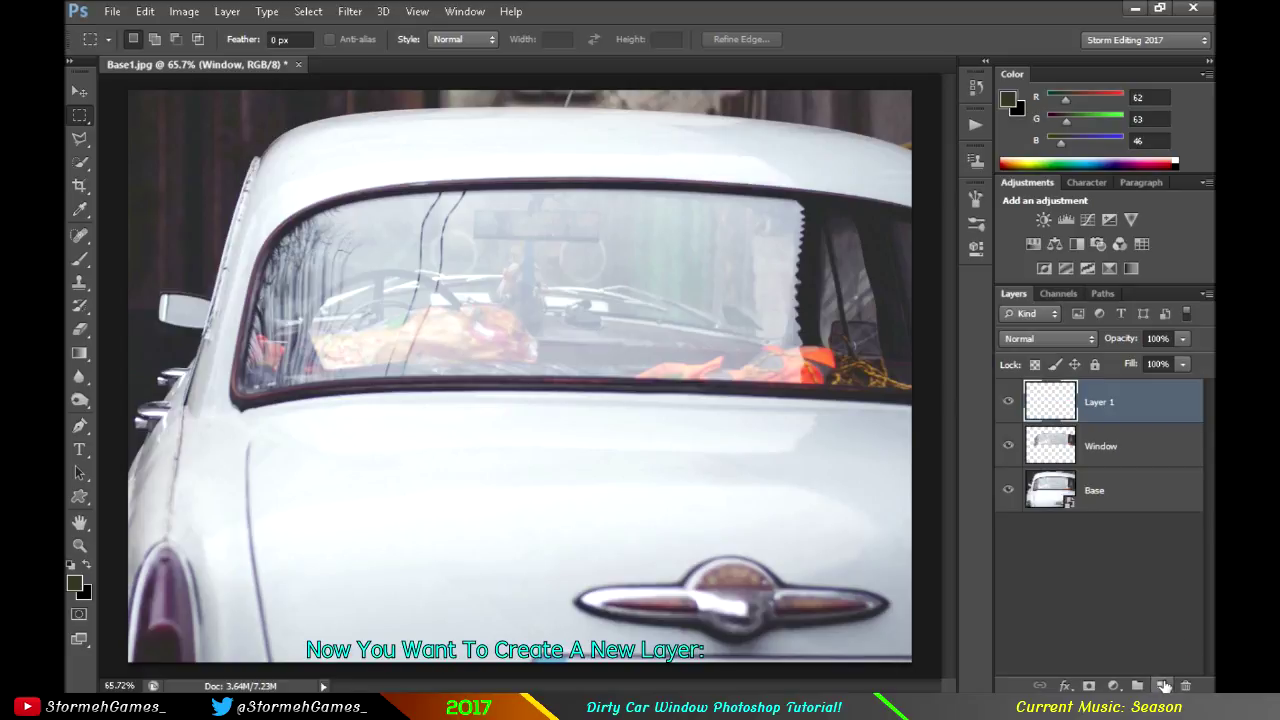
double_click(1101, 406)
type("D")
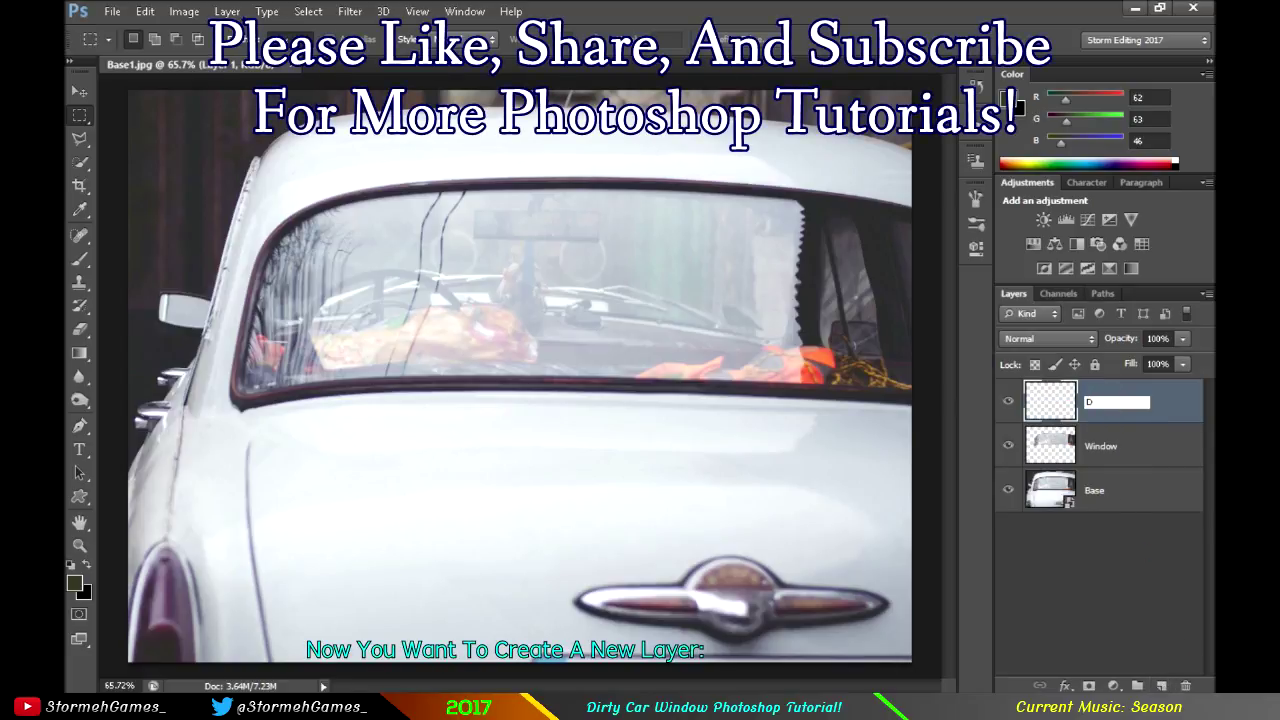
type("irt For Window")
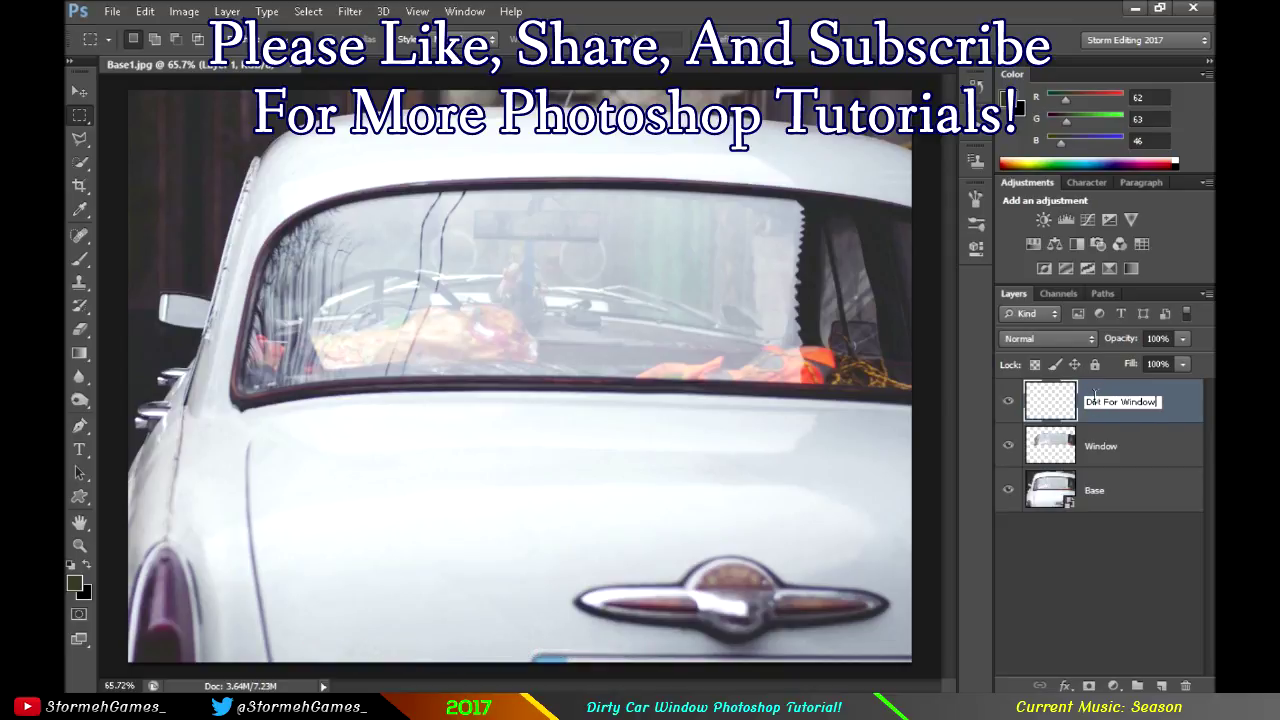
key("Return")
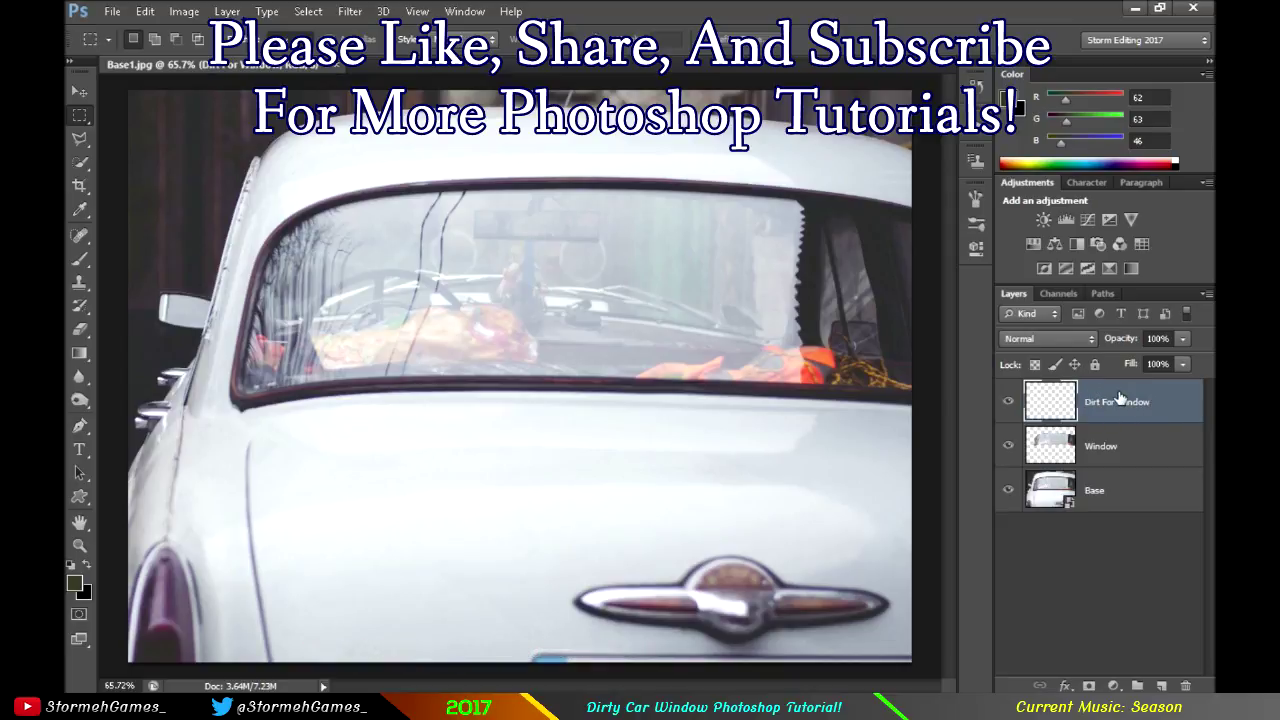
left_click(1145, 447)
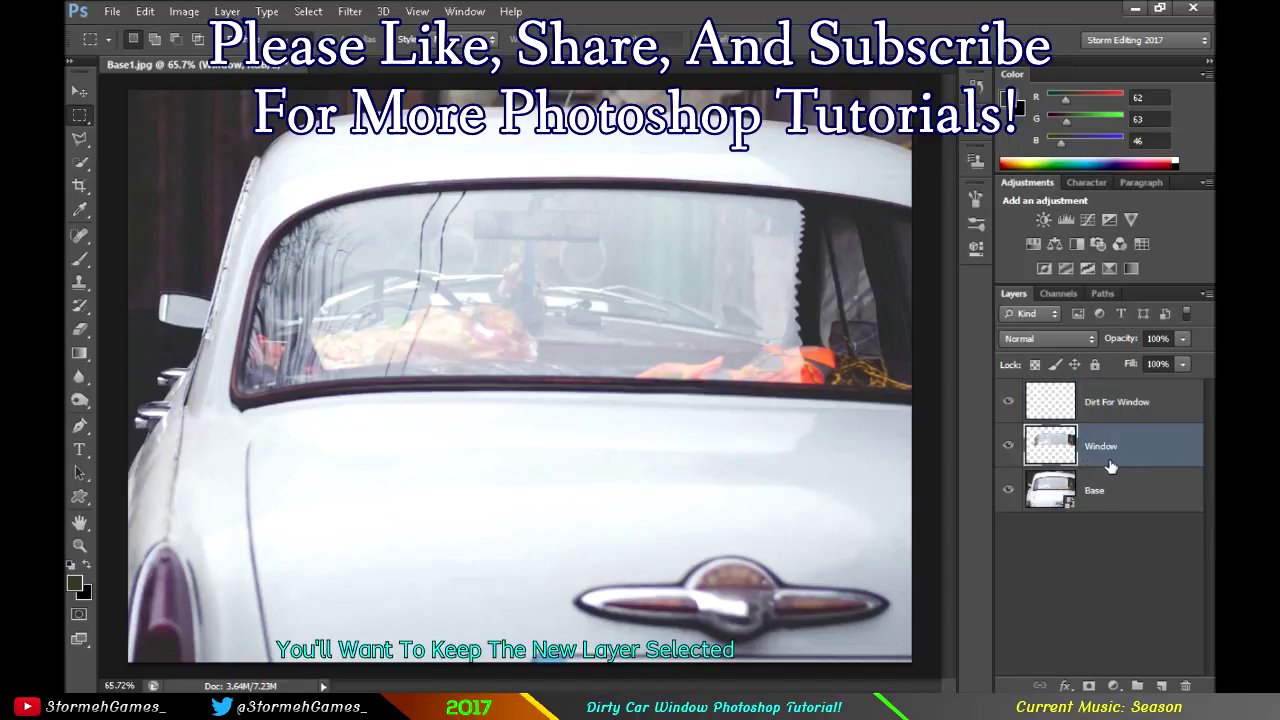
left_click(1141, 413)
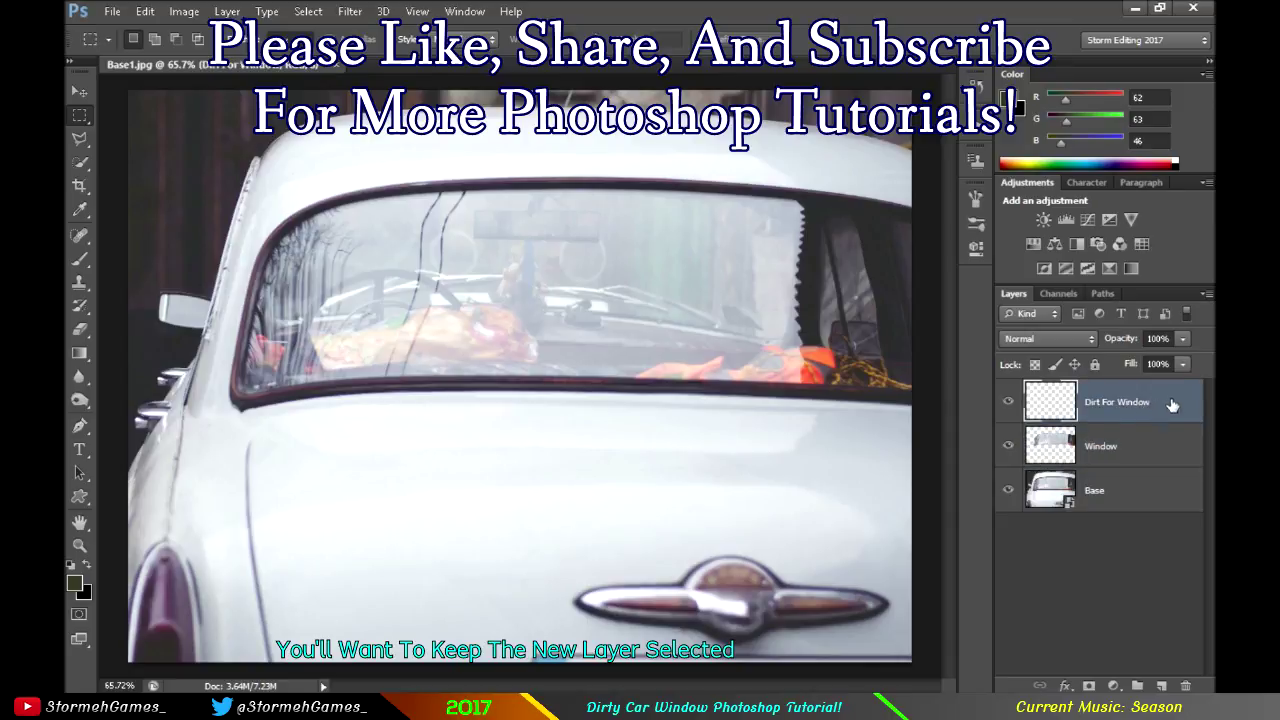
- Load the Window layer's outline as a selection and try the scattered dirt brush at 600 px
left_click(1056, 446, "ctrl")
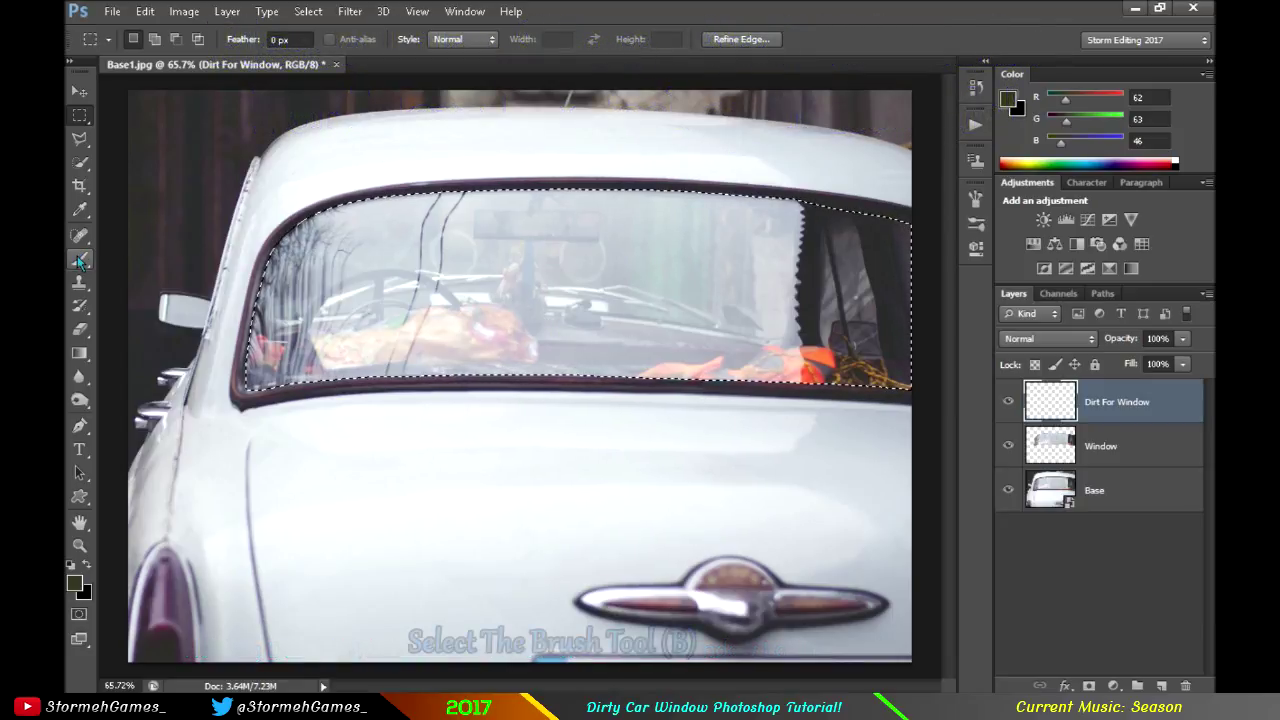
left_click_drag(81, 260, 194, 257)
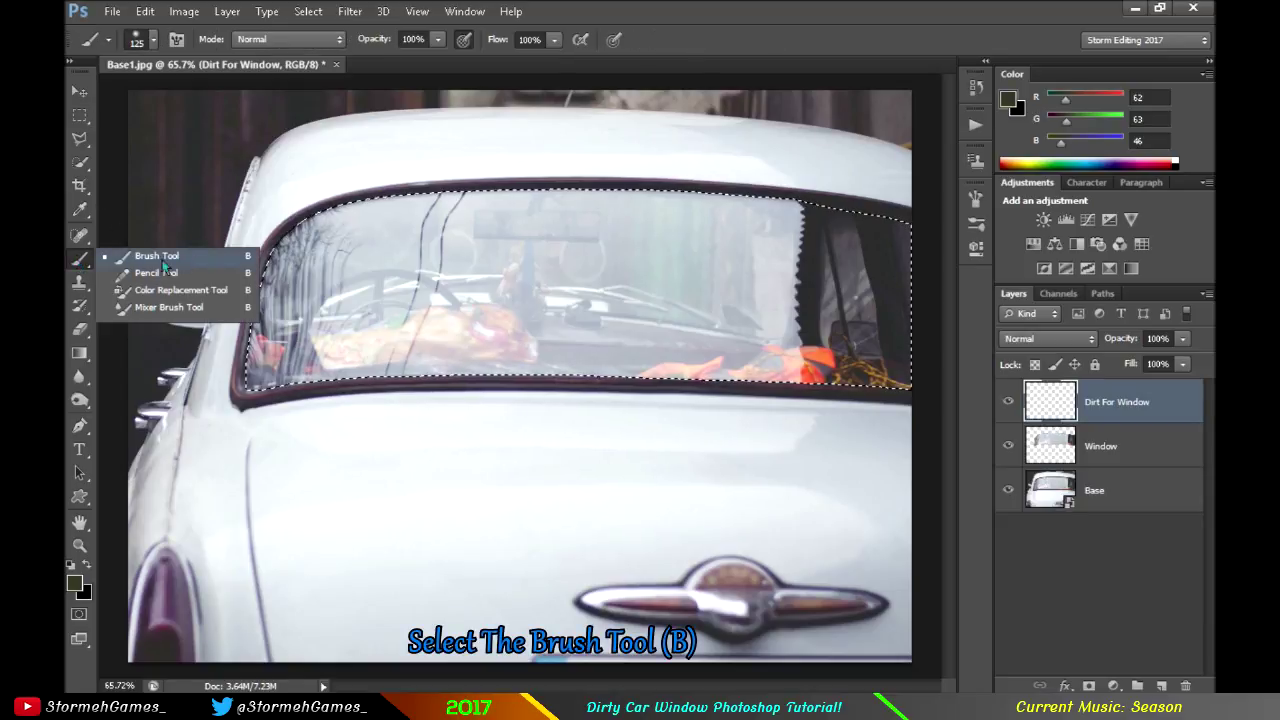
left_click(164, 262)
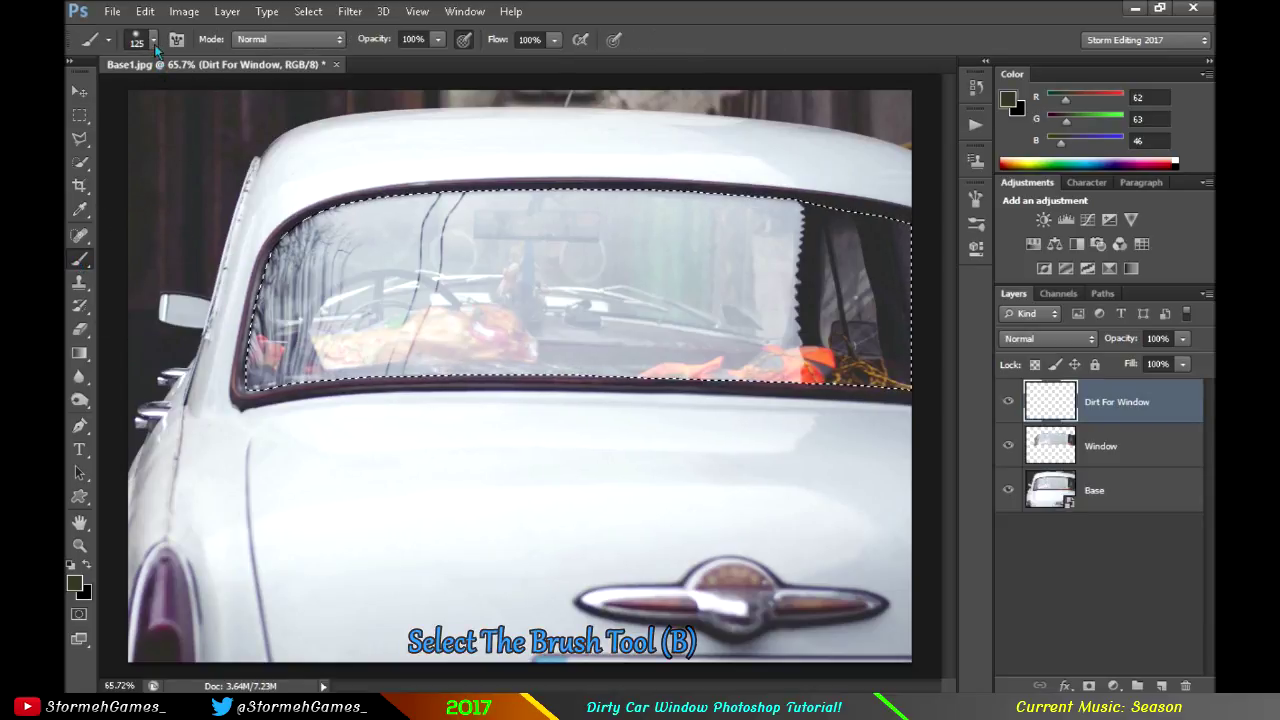
left_click(154, 44)
left_click_drag(362, 199, 368, 285)
scroll(368, 285, "down", 1)
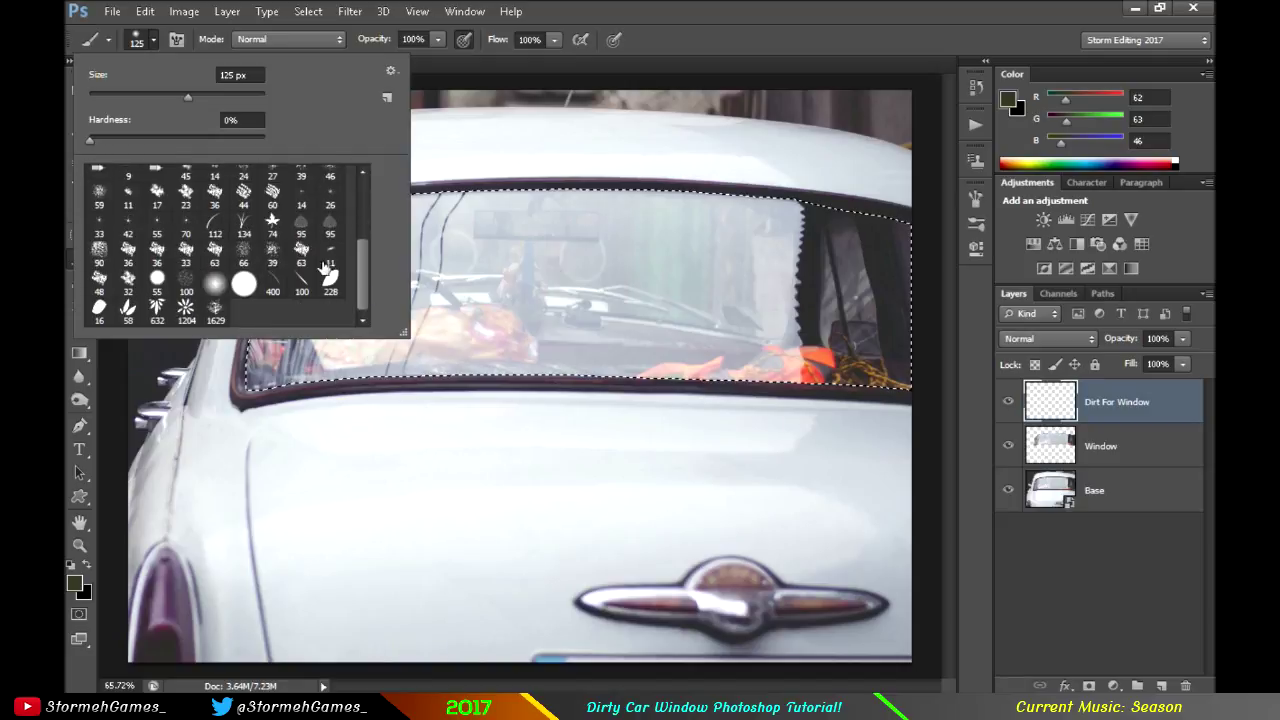
left_click(185, 289)
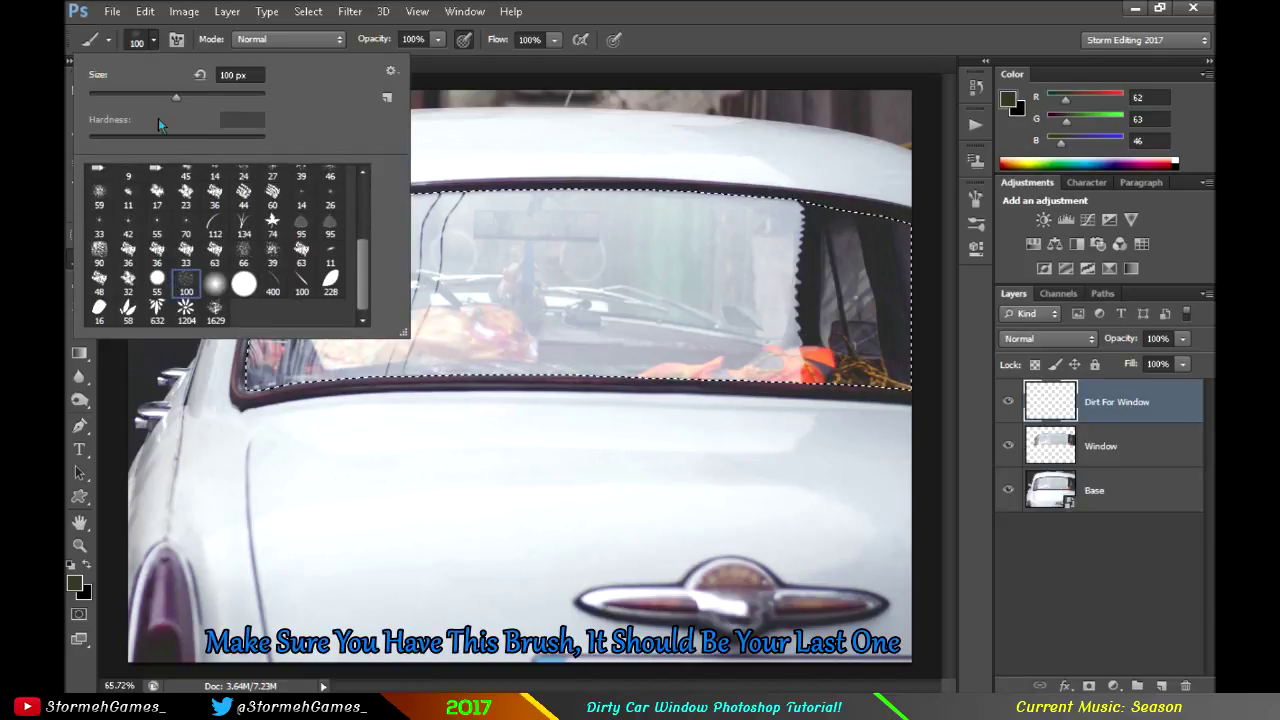
left_click(151, 46)
left_click(502, 288)
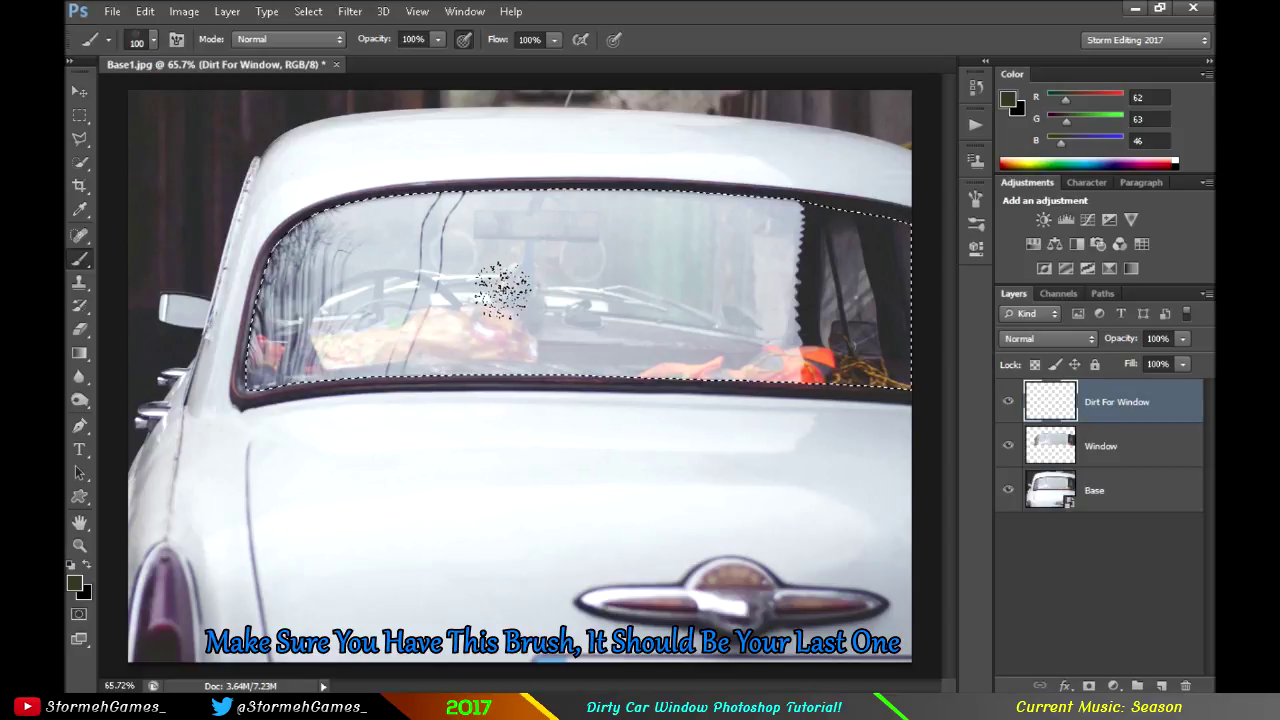
key("bracketright")
key("bracketright")
key("bracketright")
key("bracketright")
key("bracketright")
key("bracketright")
key("bracketright")
key("bracketright")
key("bracketright")
key("bracketright")
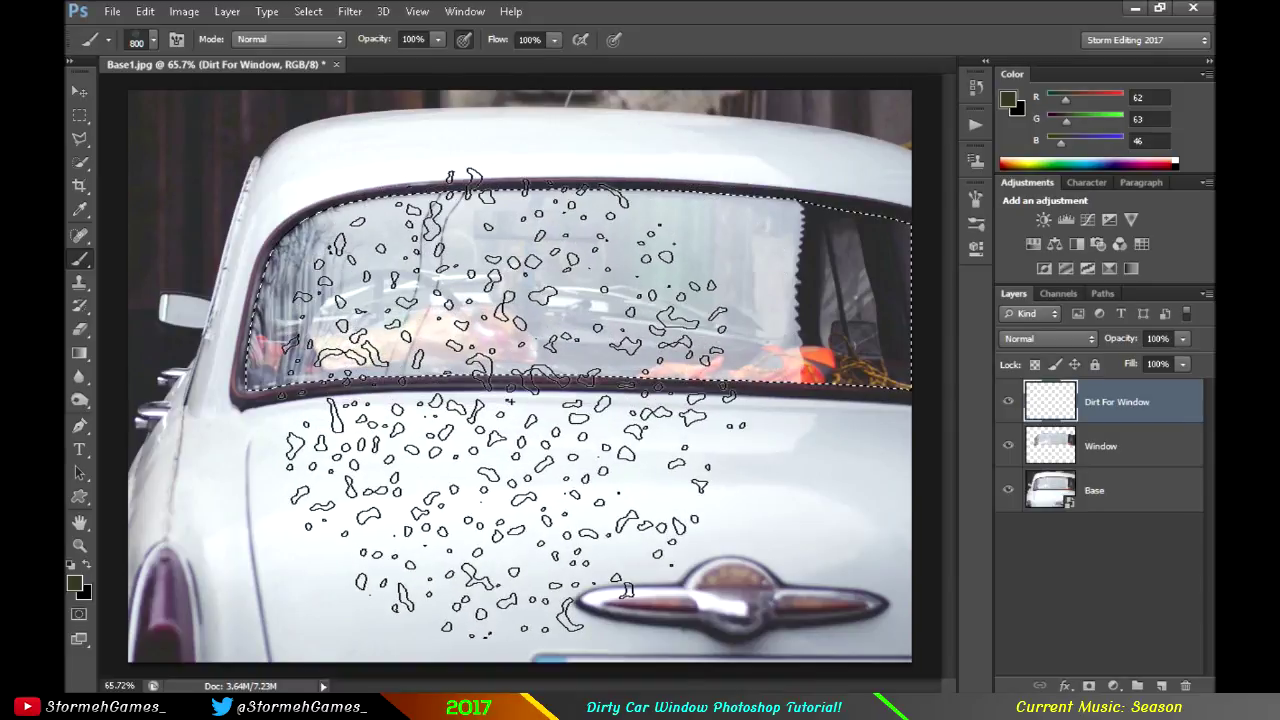
- Switch to the soft round brush at 500 px on the Dirt For Window layer
left_click(1062, 446)
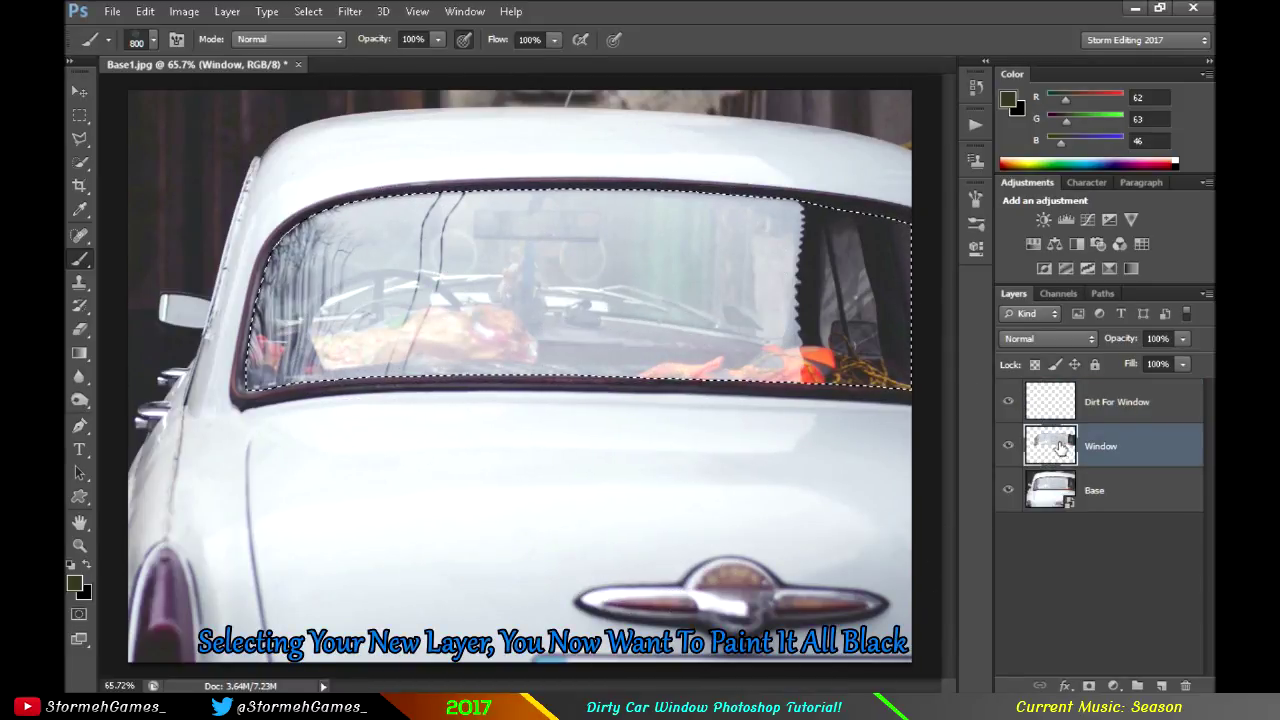
left_click(1155, 403)
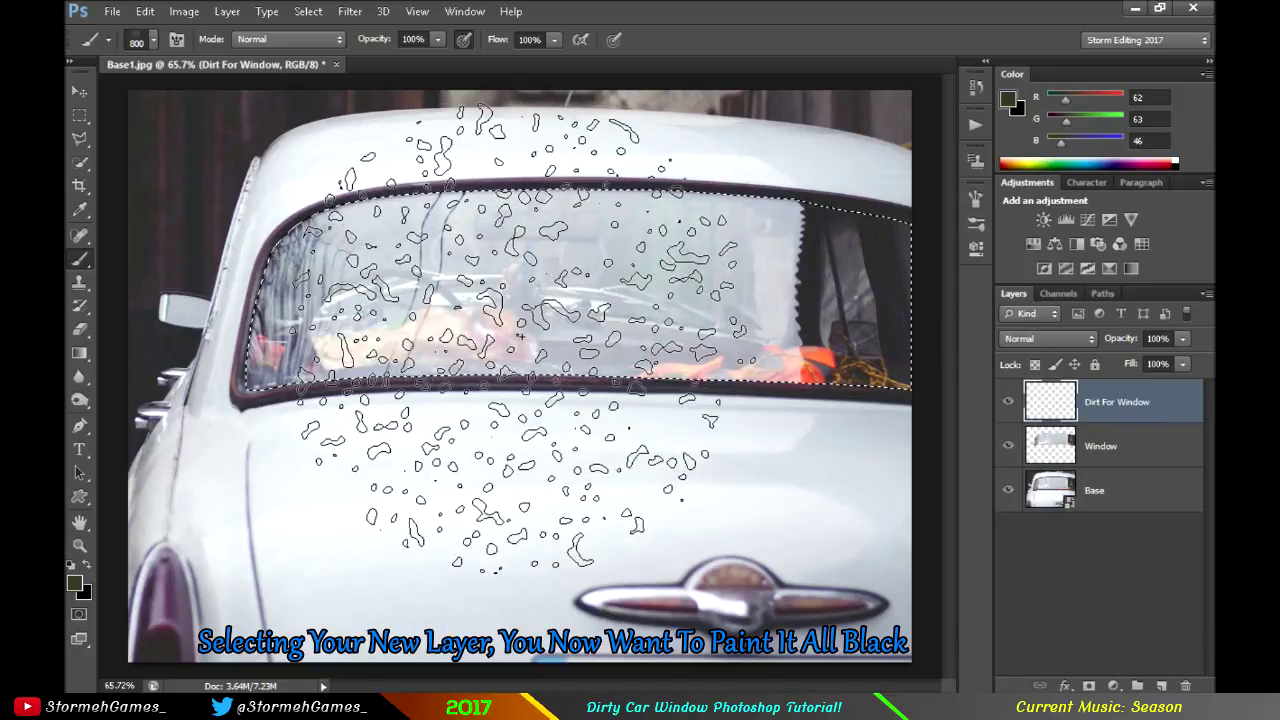
key("bracketleft")
key("bracketleft")
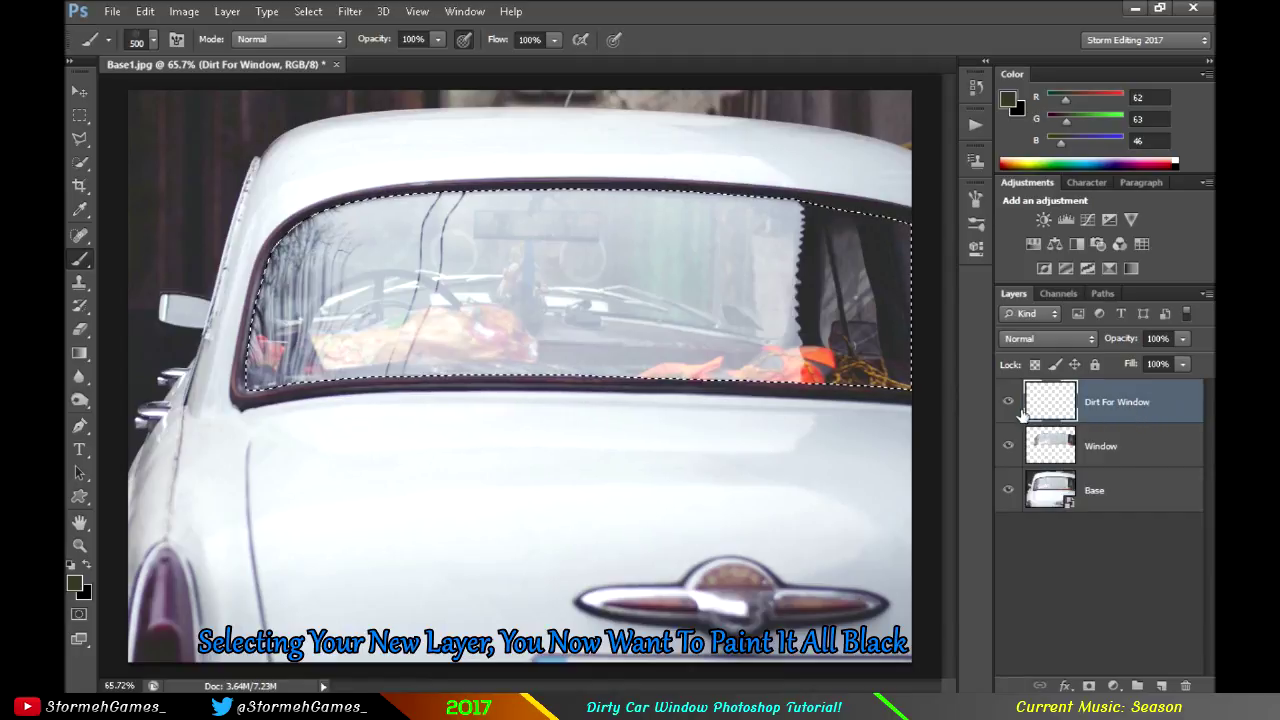
left_click(155, 45)
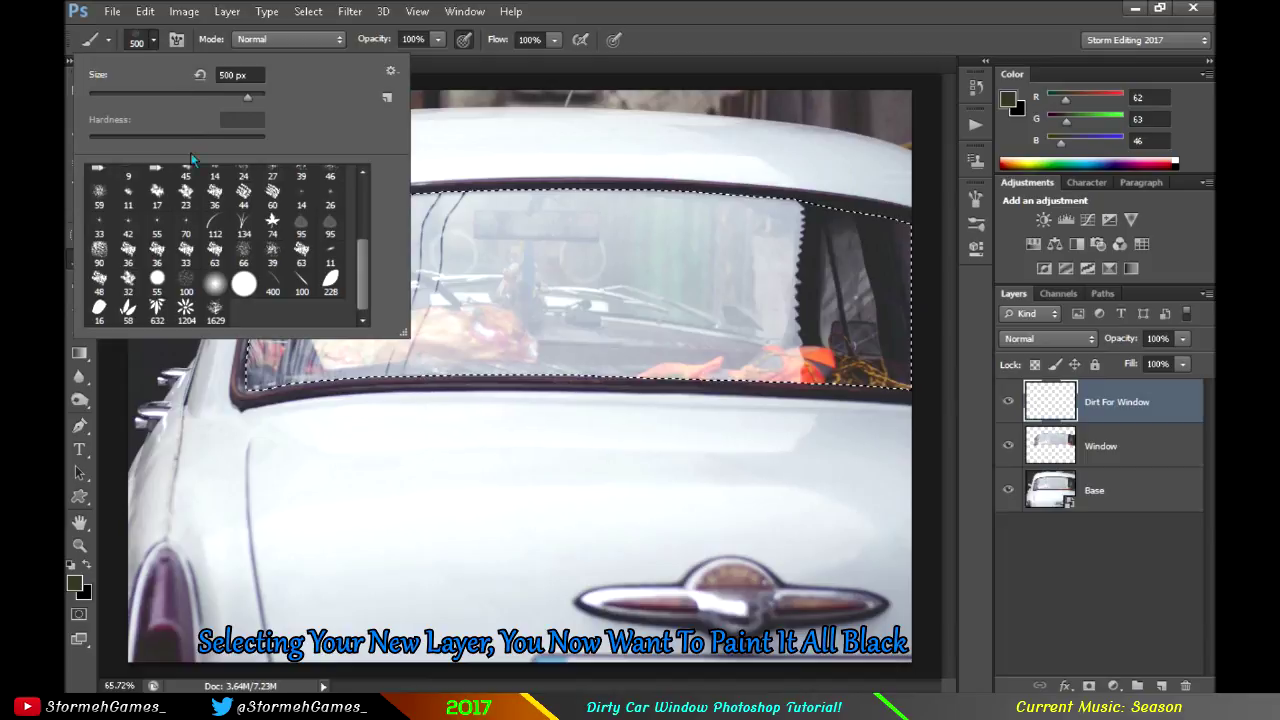
left_click(220, 289)
left_click(155, 45)
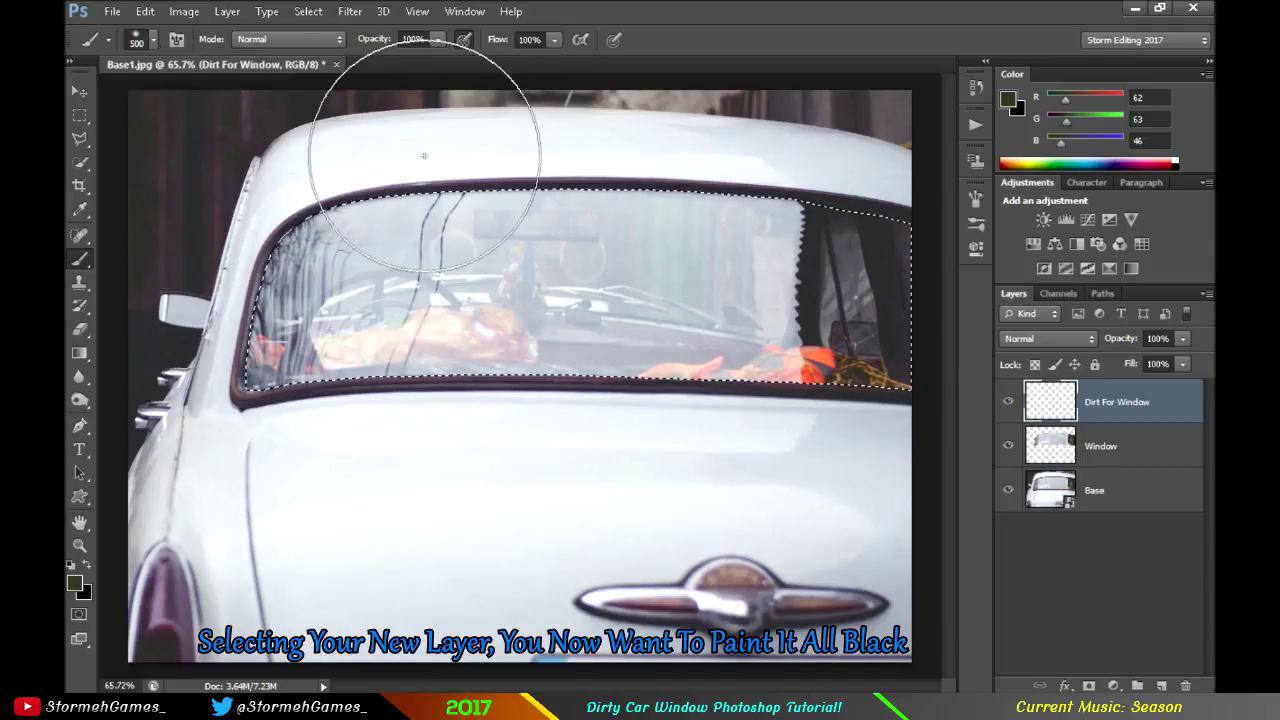
left_click(1010, 100)
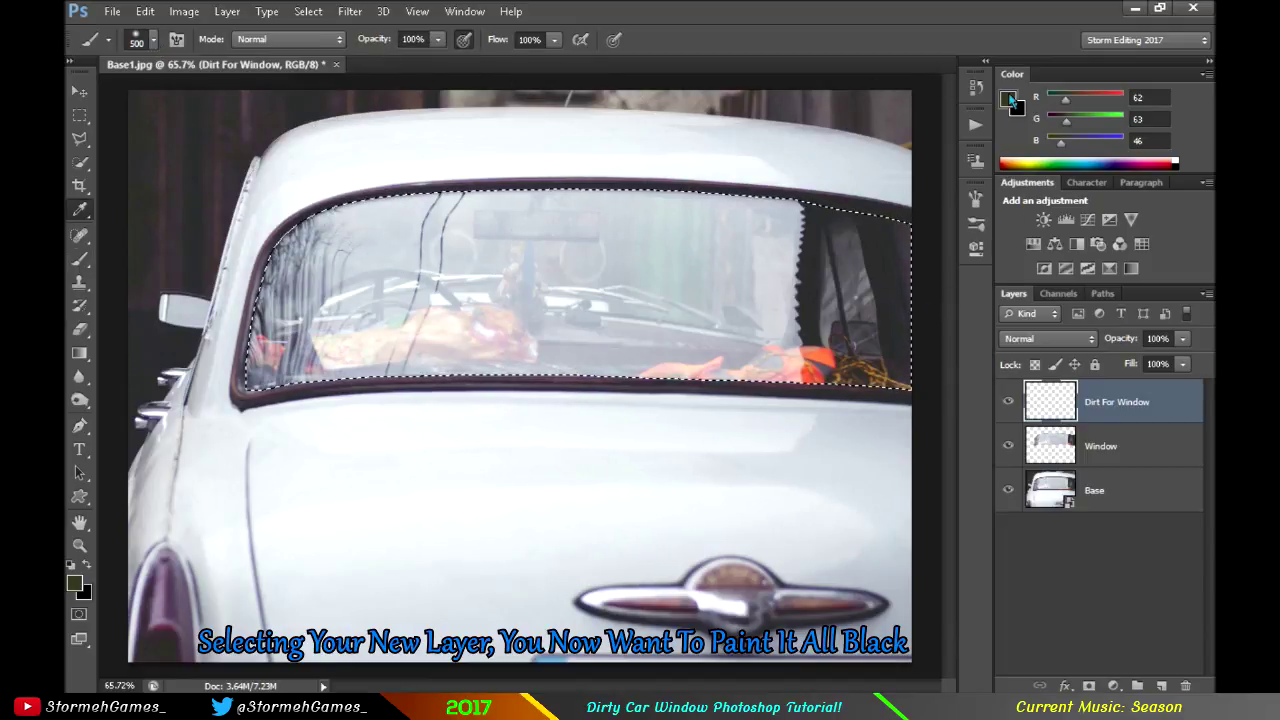
- Set the foreground colour to black and paint over the whole rear-window selection
left_click_drag(312, 459, 470, 652)
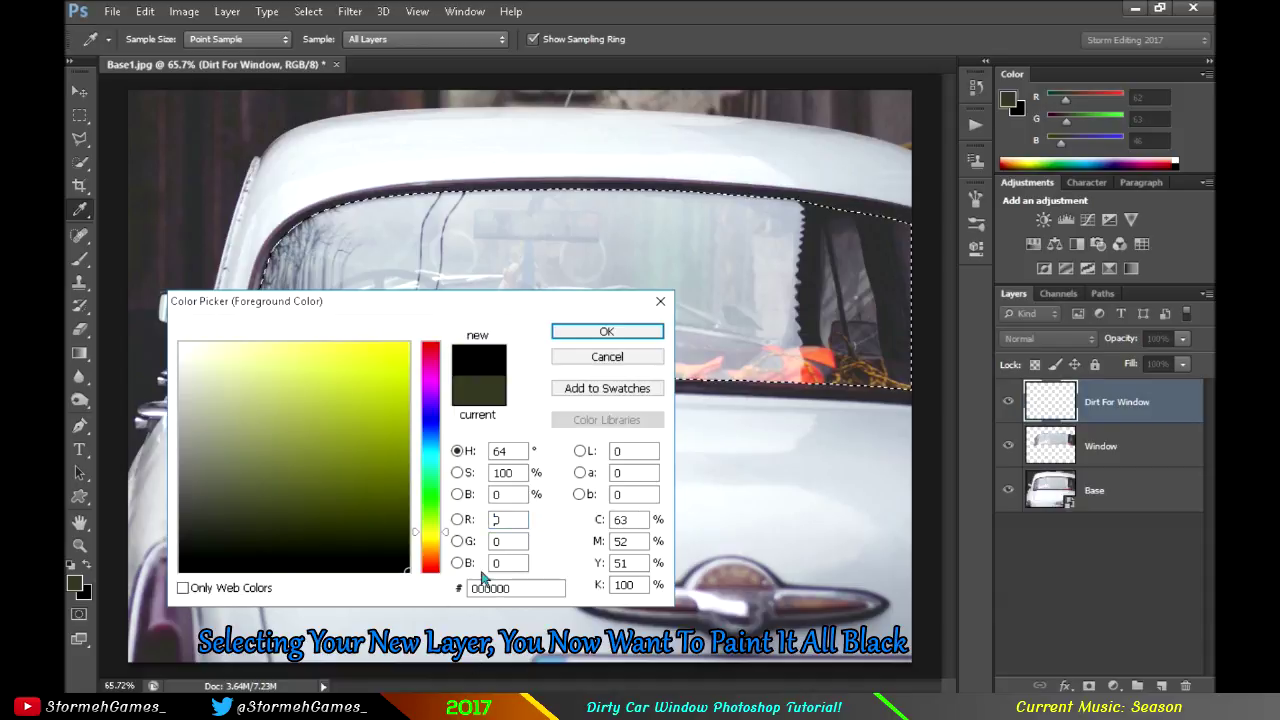
left_click(597, 332)
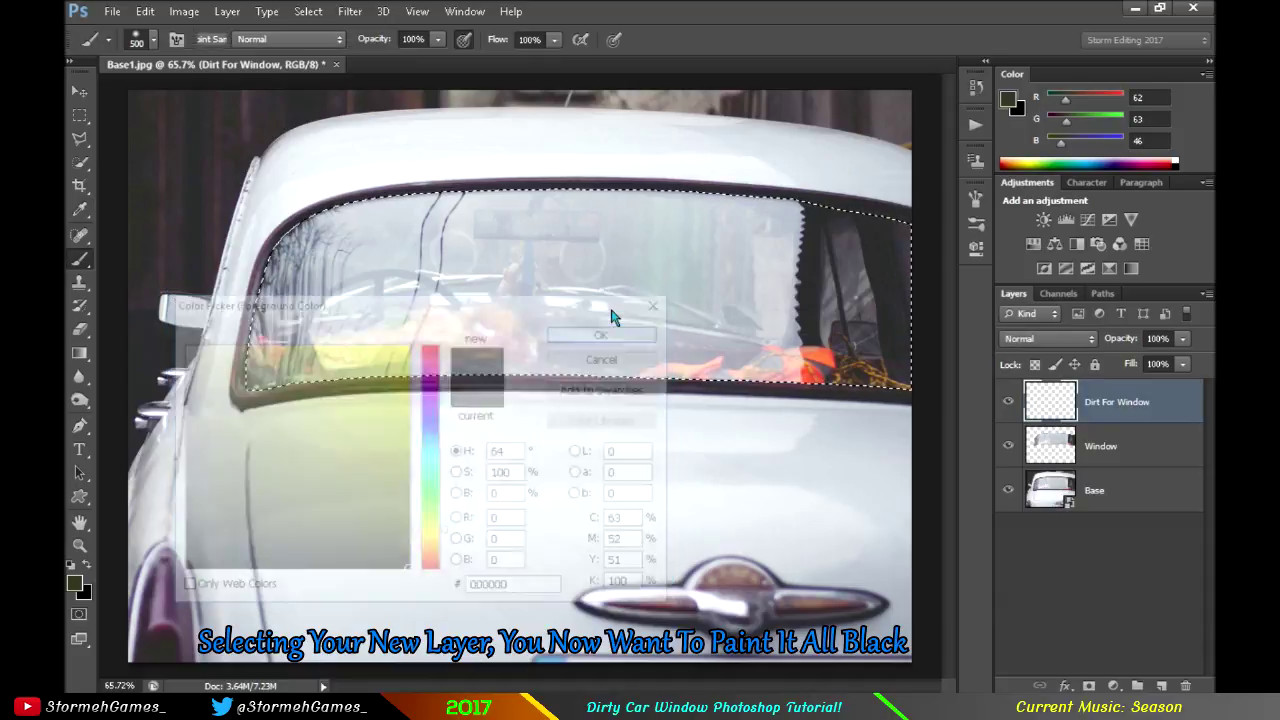
mouse_move(366, 223)
left_mouse_down()
mouse_move(502, 378)
mouse_move(848, 270)
mouse_move(886, 337)
left_mouse_up()
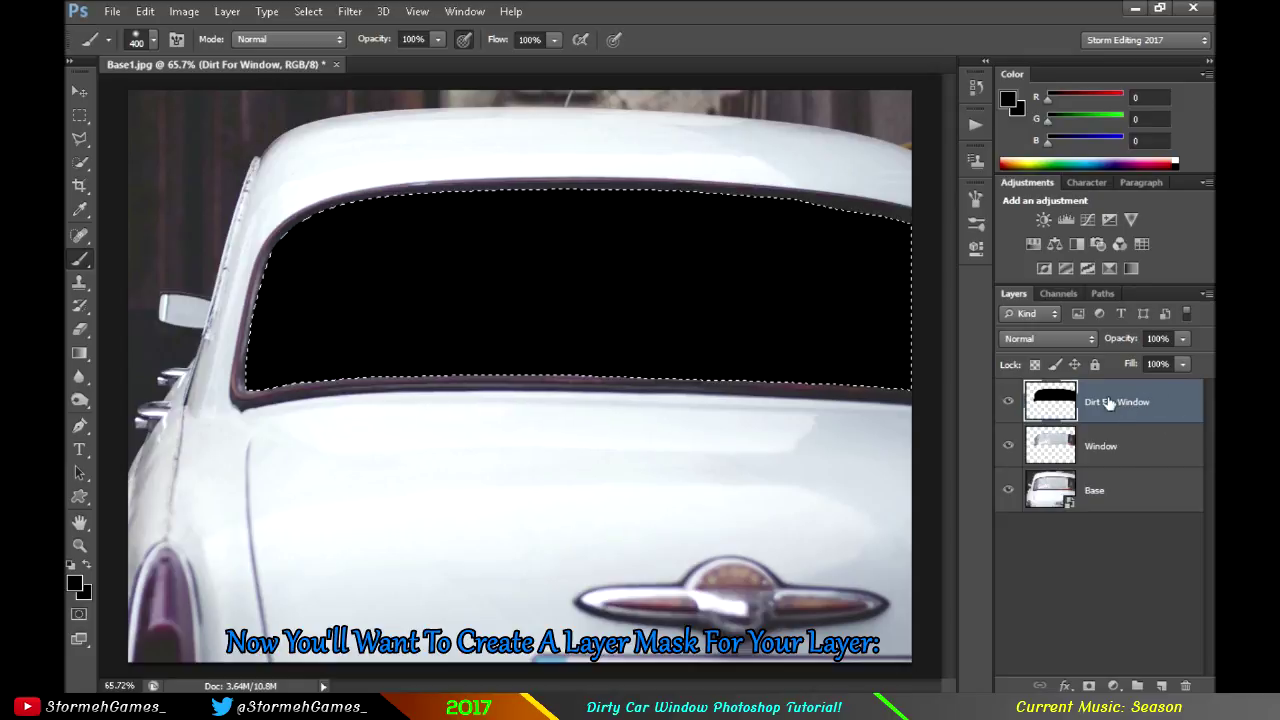
- Add a layer mask to Dirt For Window and size the scattered dirt brush to 250 px
left_click(1088, 686)
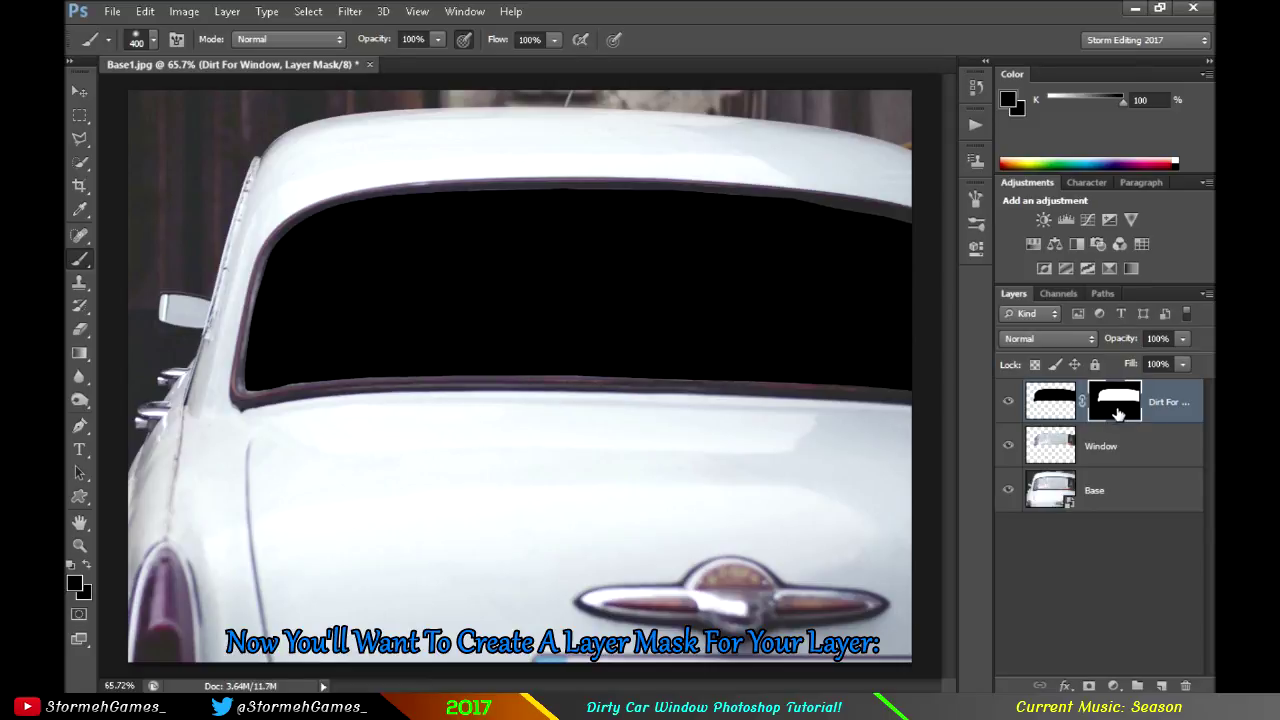
left_click(149, 42)
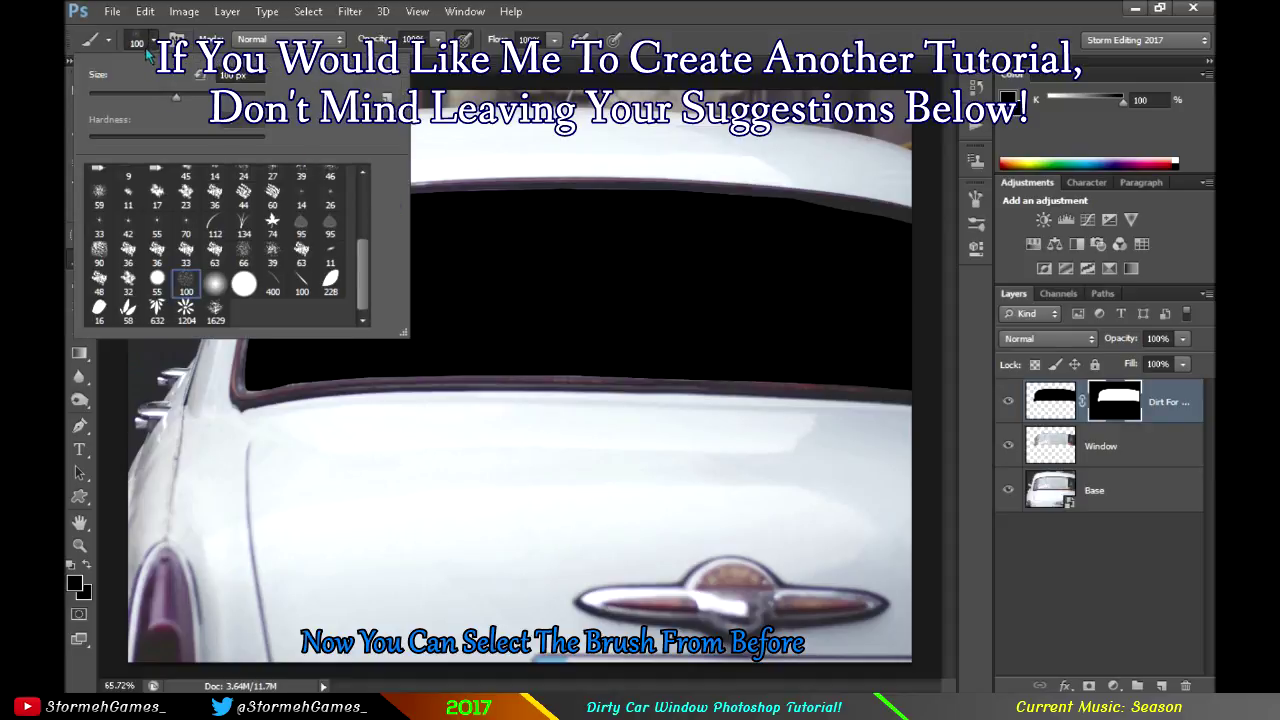
left_click(147, 46)
key("bracketright")
key("bracketright")
key("bracketright")
key("bracketright")
key("bracketright")
key("bracketright")
key("bracketright")
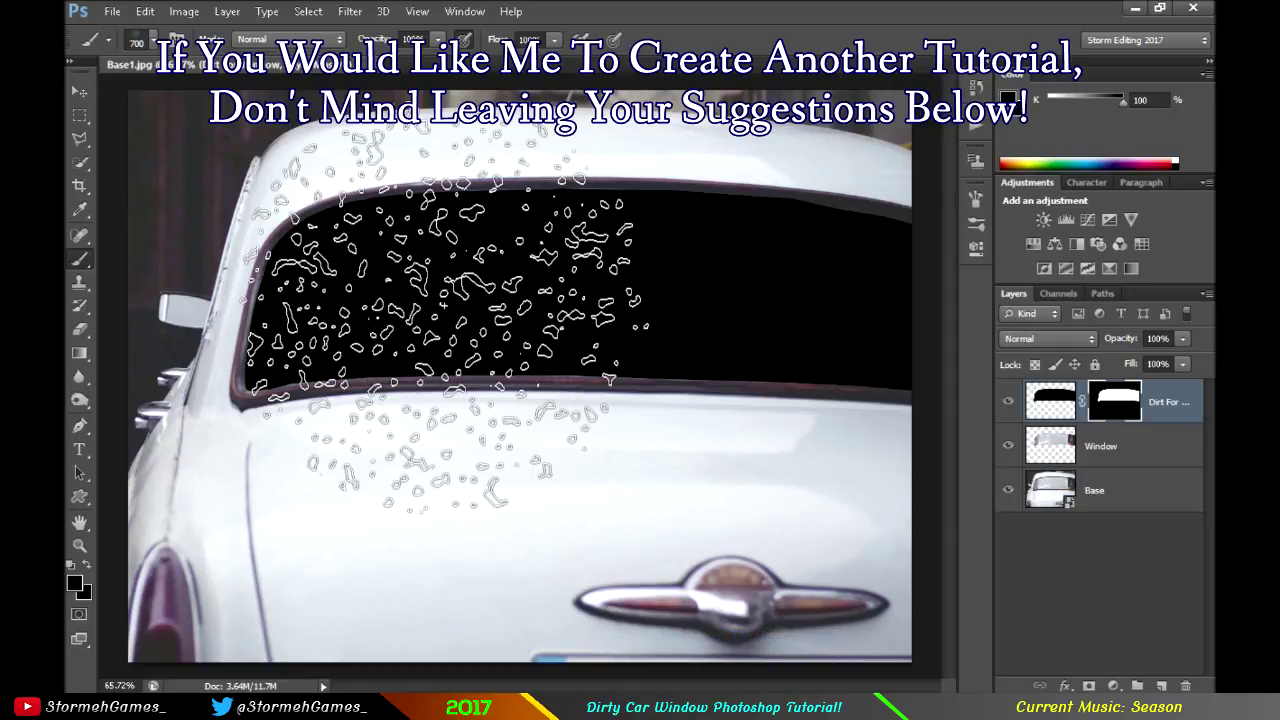
key("bracketleft")
key("bracketleft")
key("bracketleft")
key("bracketleft")
key("bracketleft")
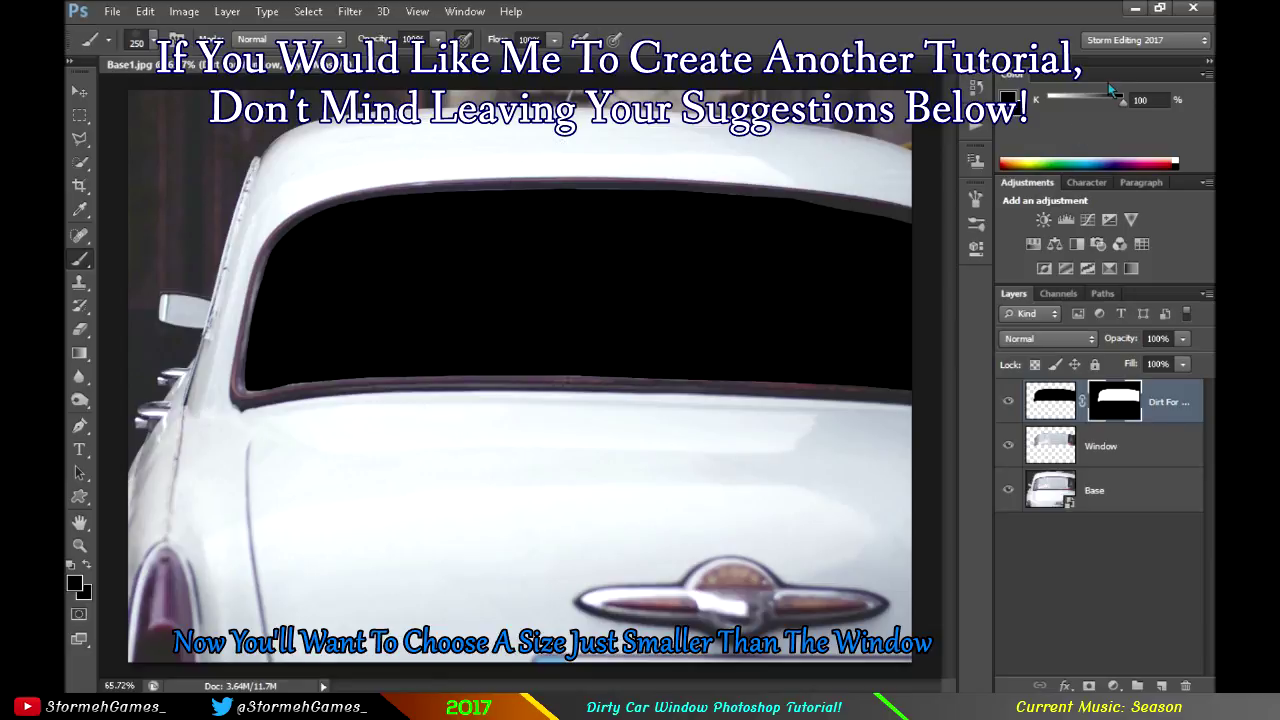
- Test white dirt strokes on the window mask, clear them, and set the brush to 400 px
mouse_move(1122, 104)
left_mouse_down()
mouse_move(1046, 106)
mouse_move(1088, 106)
left_mouse_up()
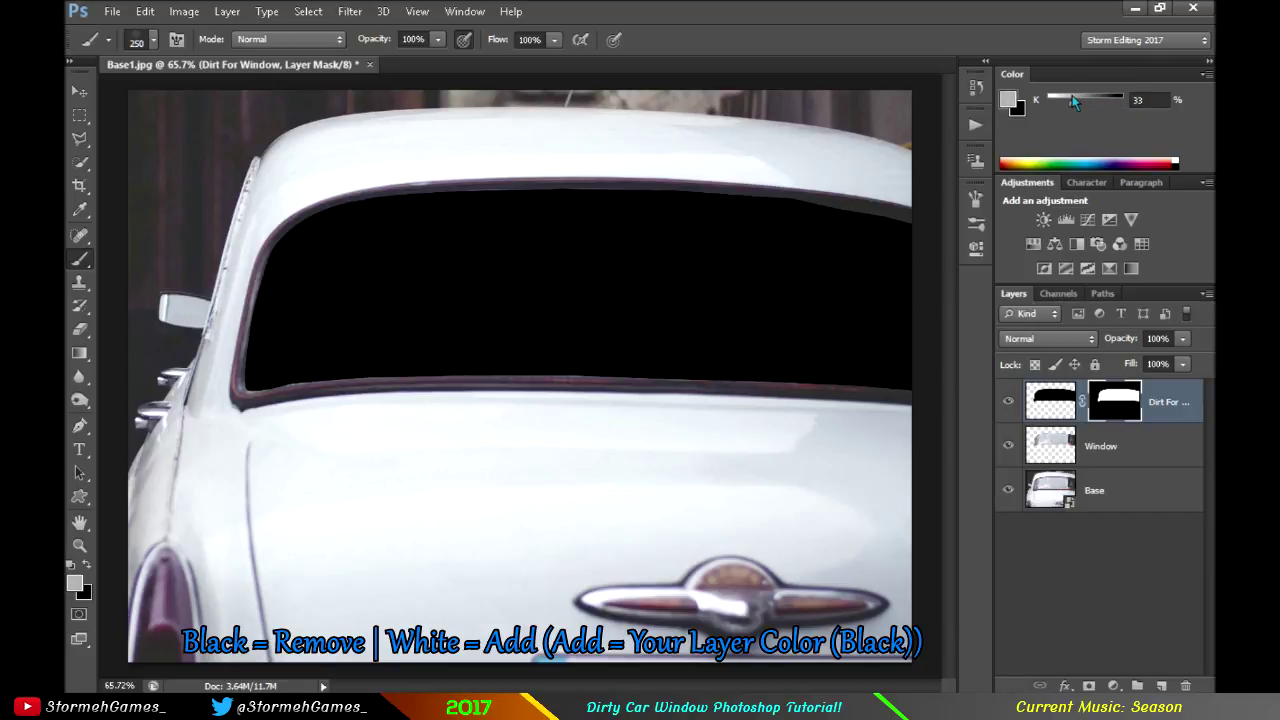
left_click_drag(1118, 101, 1126, 101)
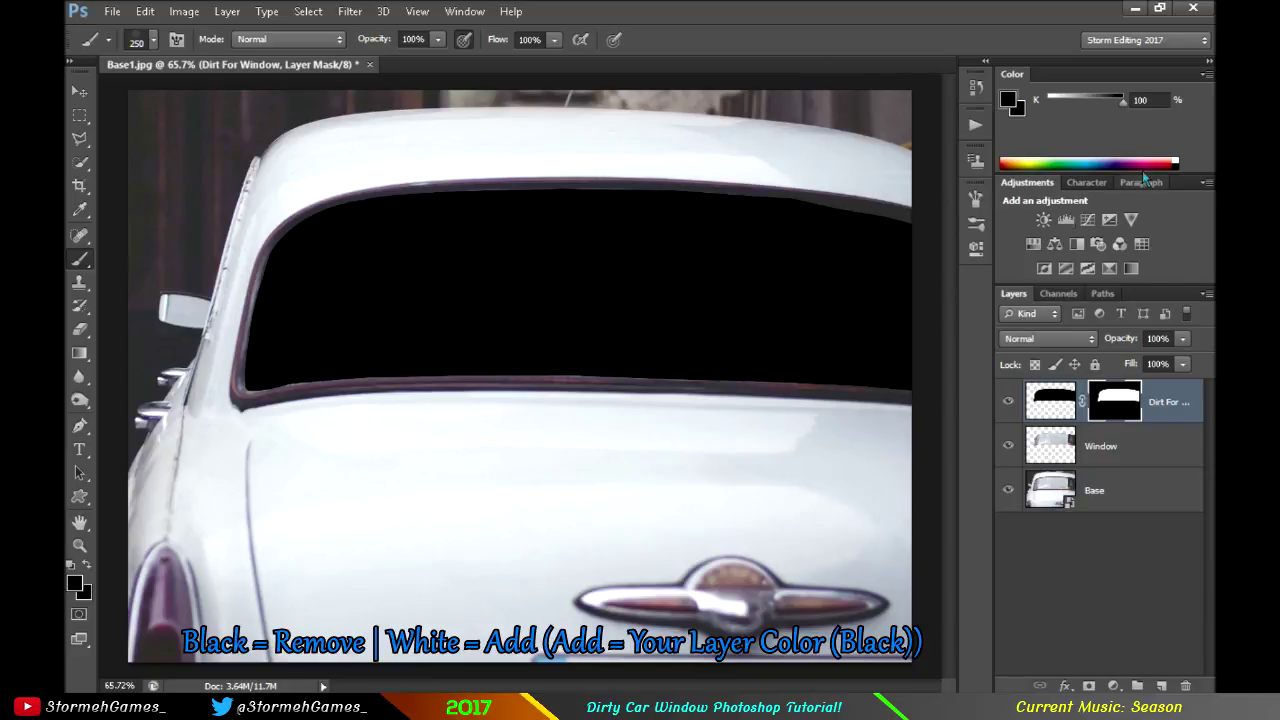
mouse_move(345, 262)
left_mouse_down()
mouse_move(310, 295)
mouse_move(400, 265)
left_mouse_up()
left_click_drag(630, 278, 755, 275)
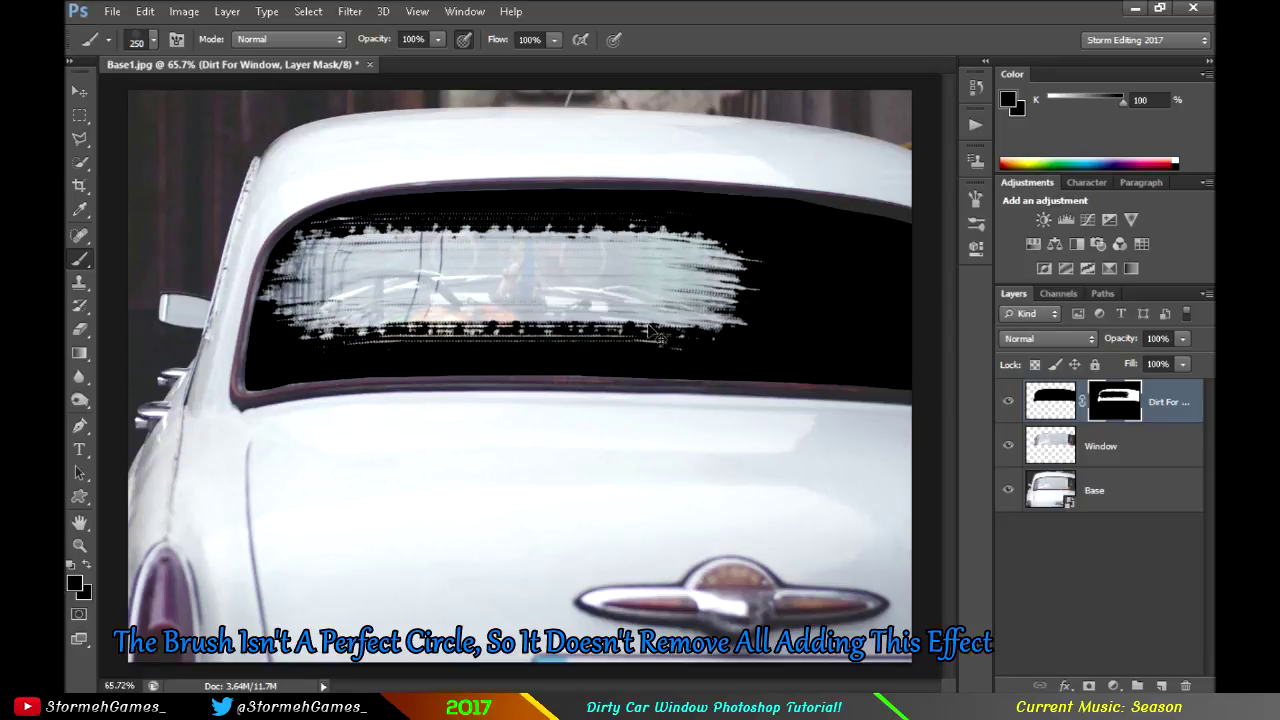
key("alt+BackSpace")
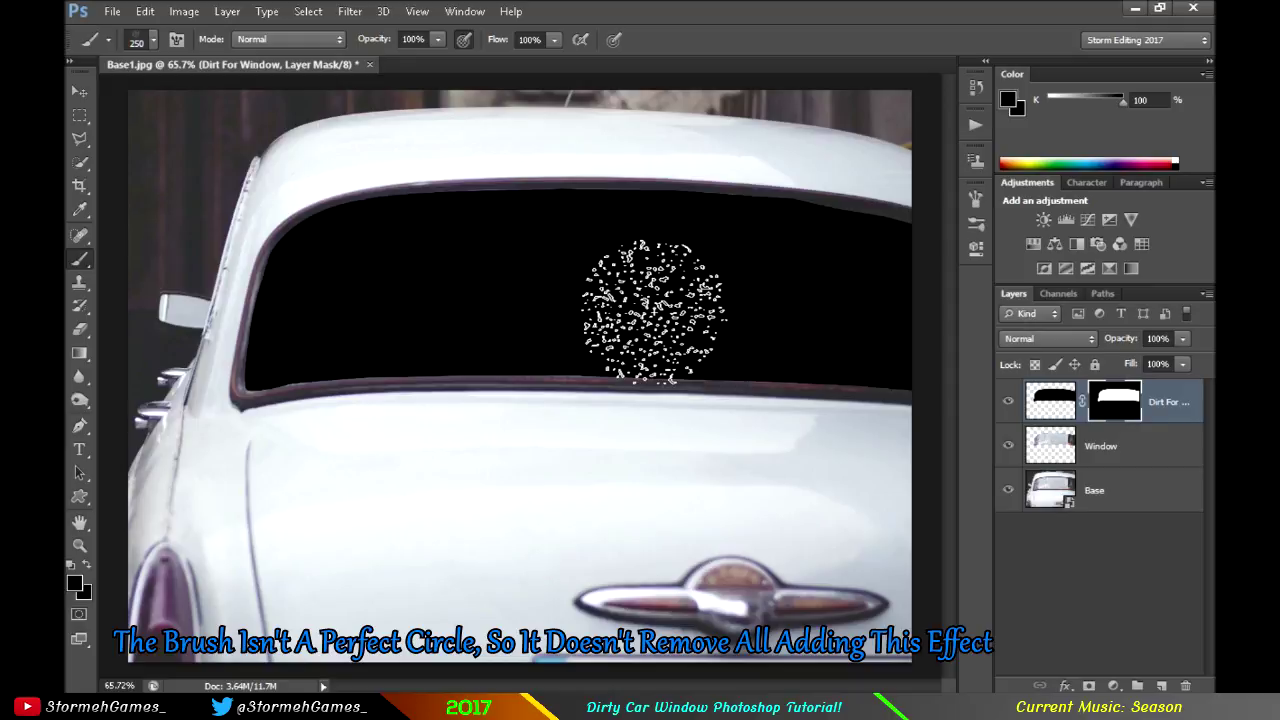
key("bracketright")
key("bracketleft")
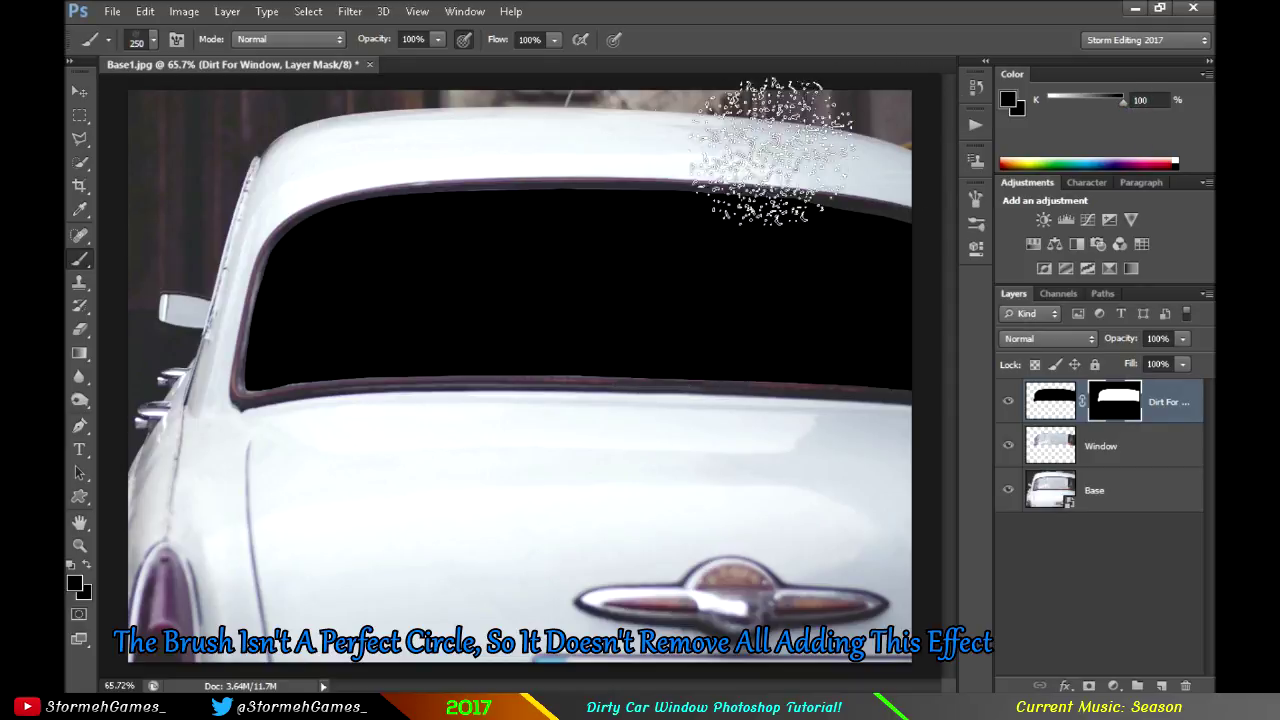
key("bracketright")
key("bracketright")
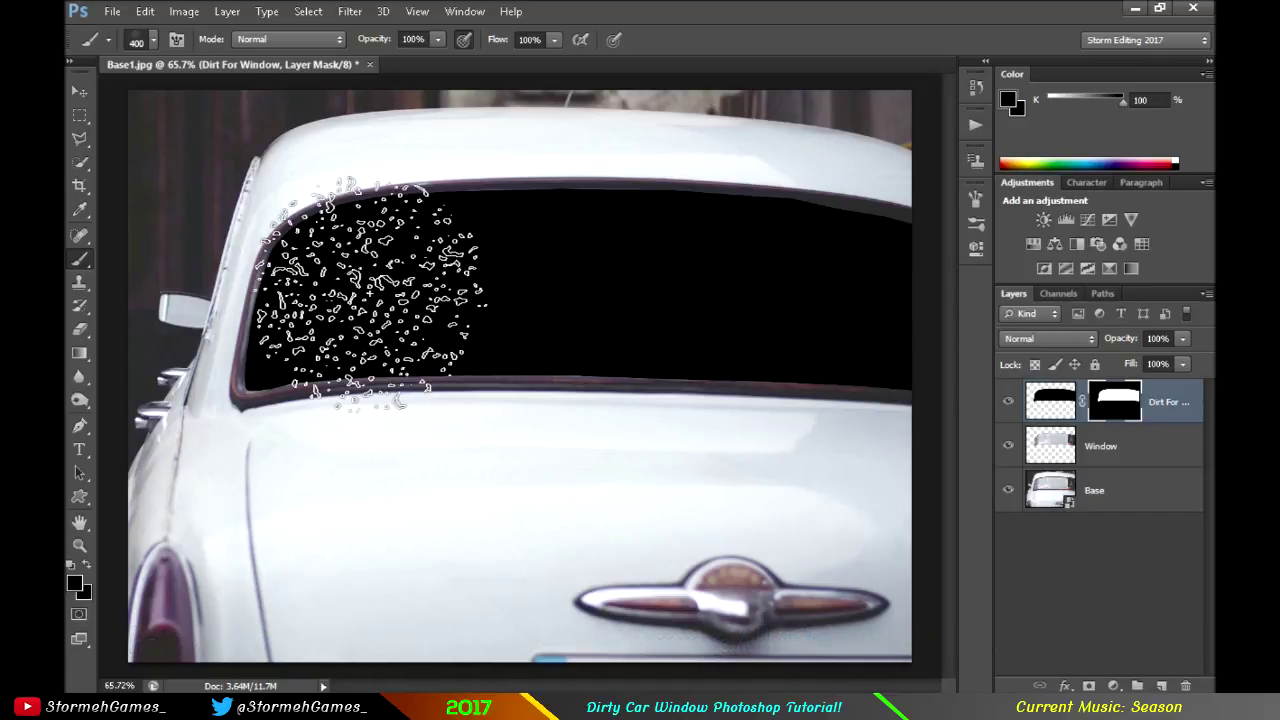
- Paint the whole window mask black with a ~381 px brush, then shrink it to 300 px
left_click(152, 39)
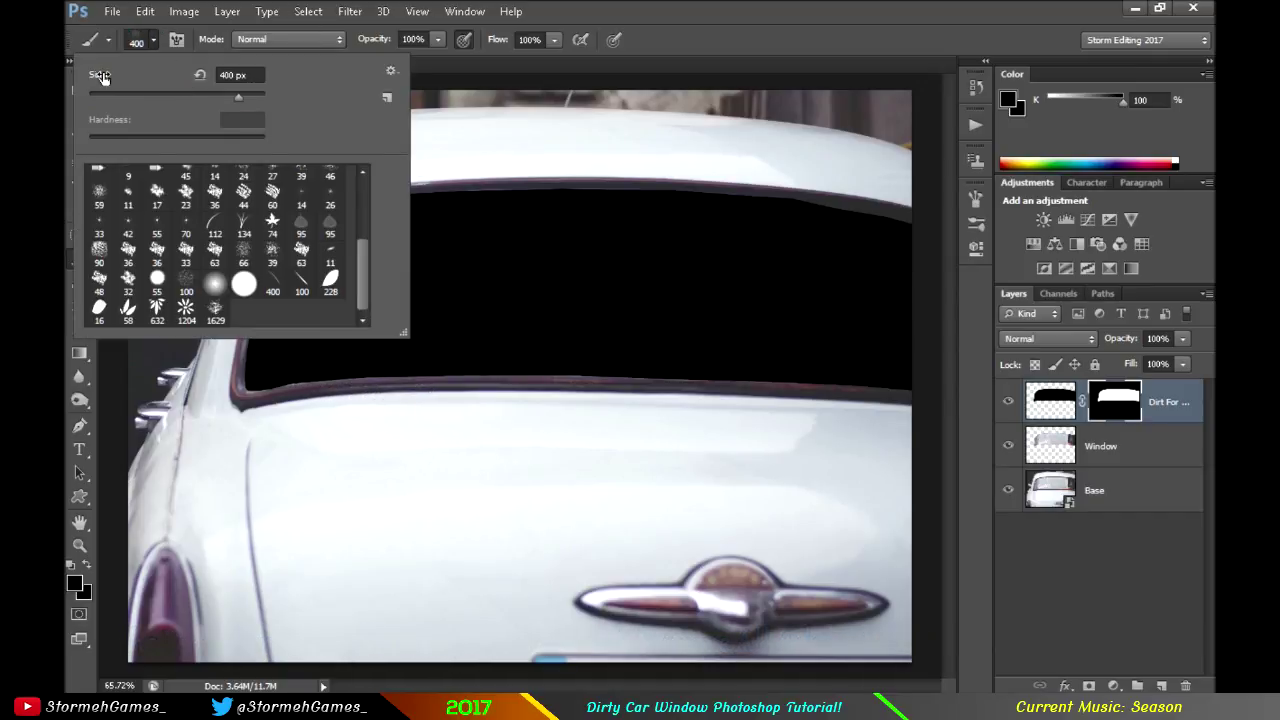
left_click_drag(103, 72, 95, 75)
left_click(151, 41)
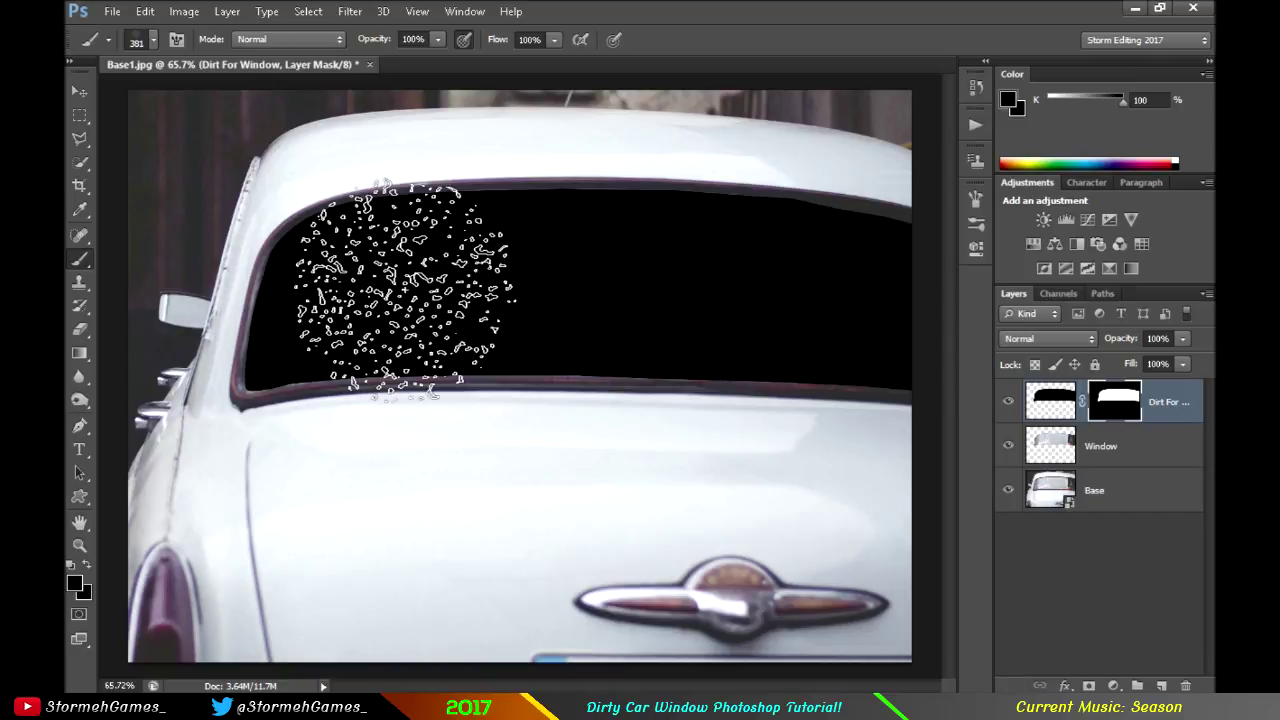
mouse_move(308, 308)
left_mouse_down()
mouse_move(450, 290)
mouse_move(858, 302)
mouse_move(886, 286)
mouse_move(914, 300)
mouse_move(510, 265)
mouse_move(340, 265)
mouse_move(230, 355)
mouse_move(177, 291)
mouse_move(830, 300)
left_mouse_up()
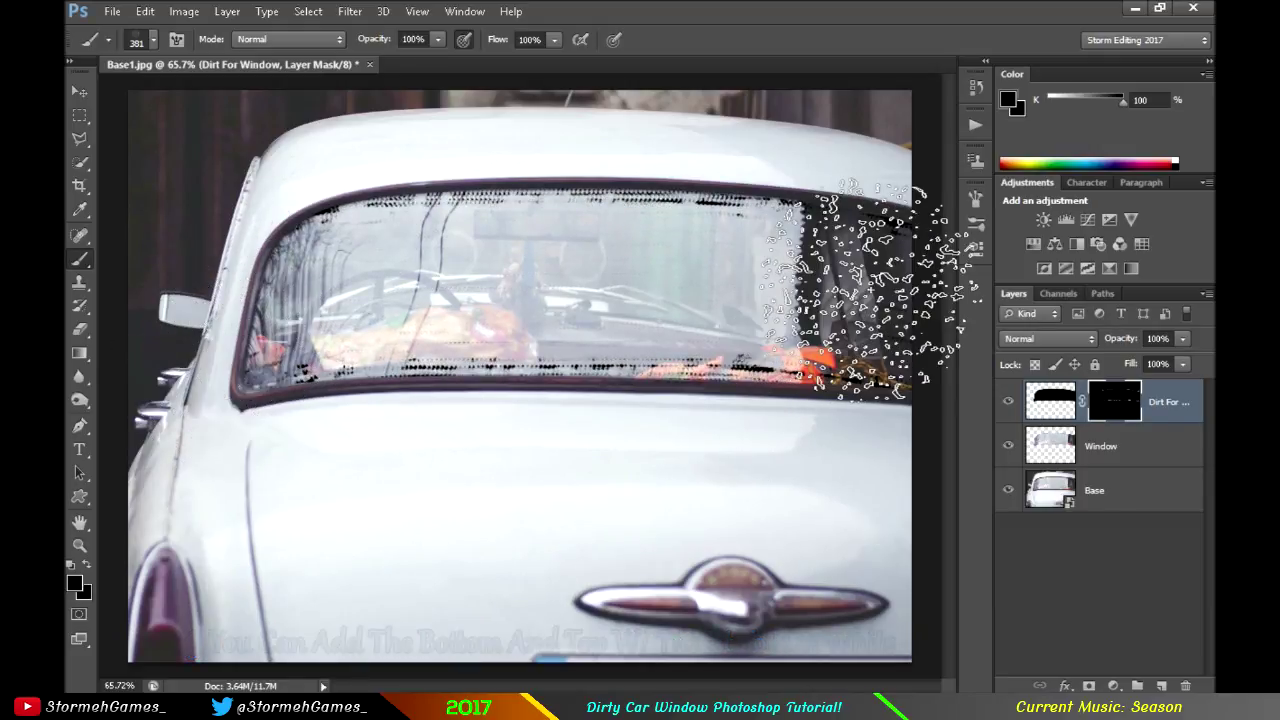
key("bracketleft")
key("bracketleft")
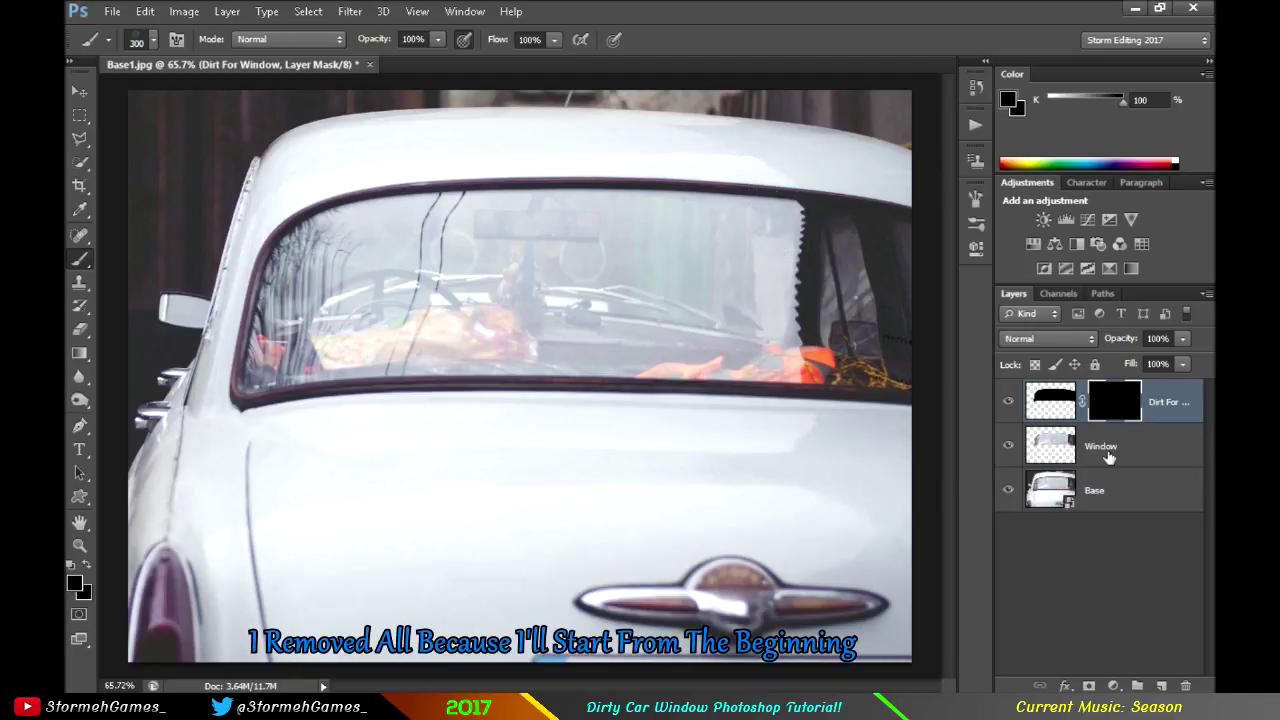
left_click(1130, 412, "alt")
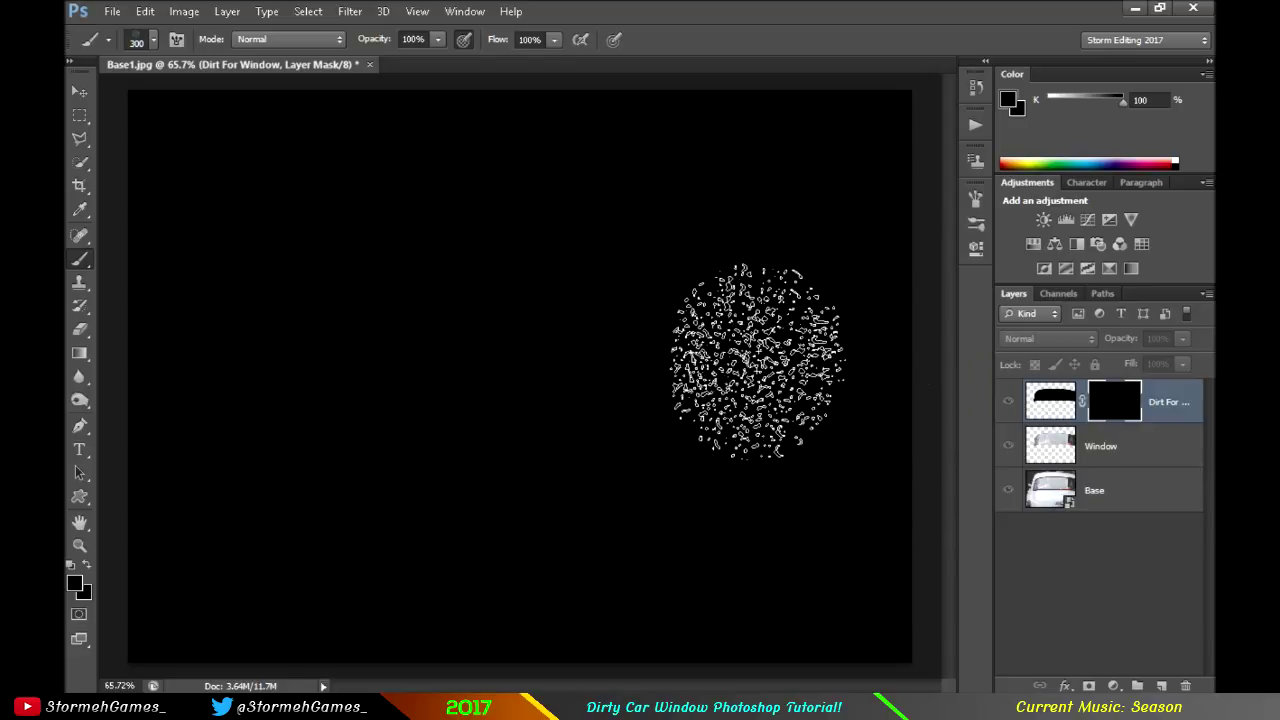
left_click(1108, 398, "alt")
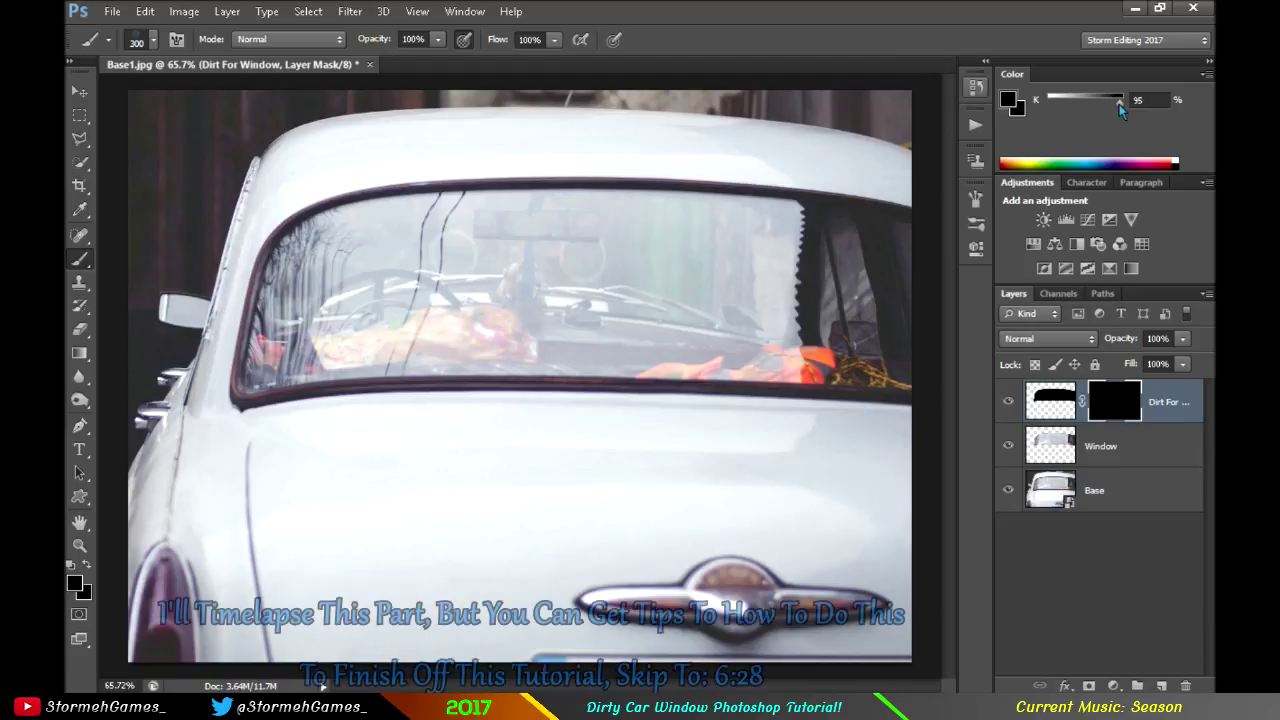
left_click_drag(1073, 98, 1055, 100)
- Paint light grey grime along the window's top and bottom edges with a 175 px brush
key("bracketleft")
key("bracketleft")
key("bracketleft")
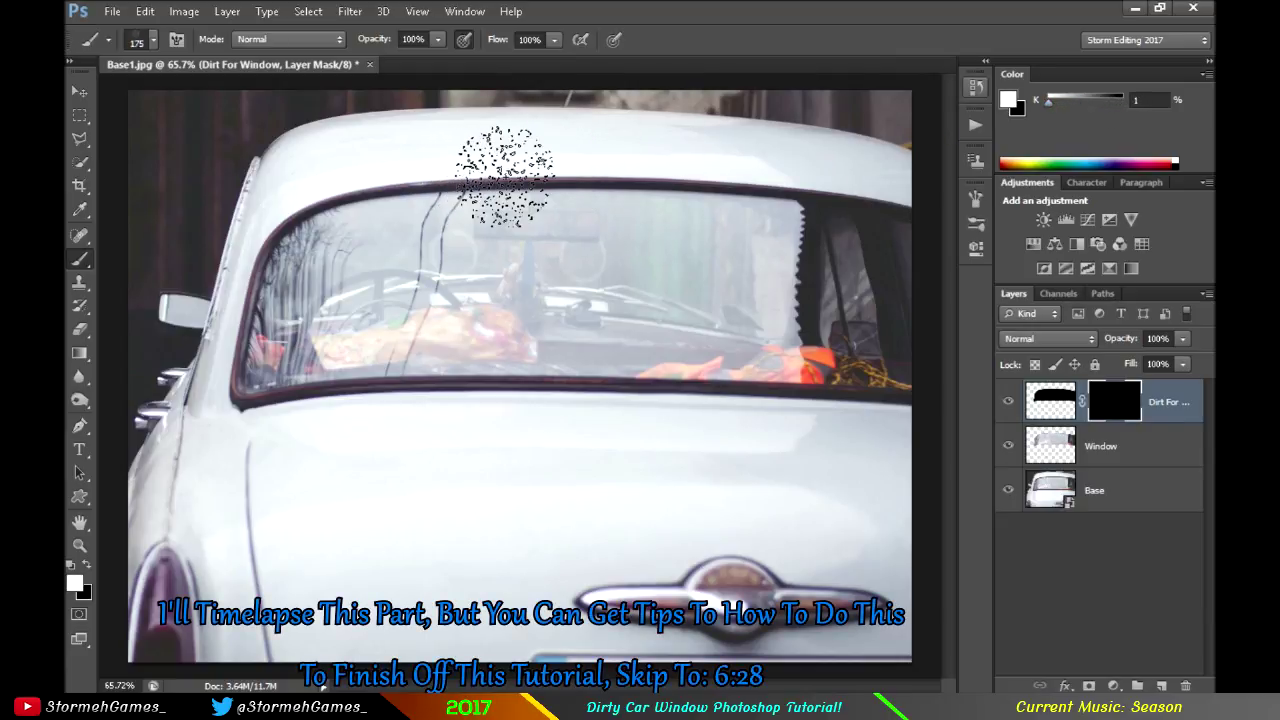
left_click_drag(1048, 100, 1079, 104)
left_click_drag(617, 157, 240, 225)
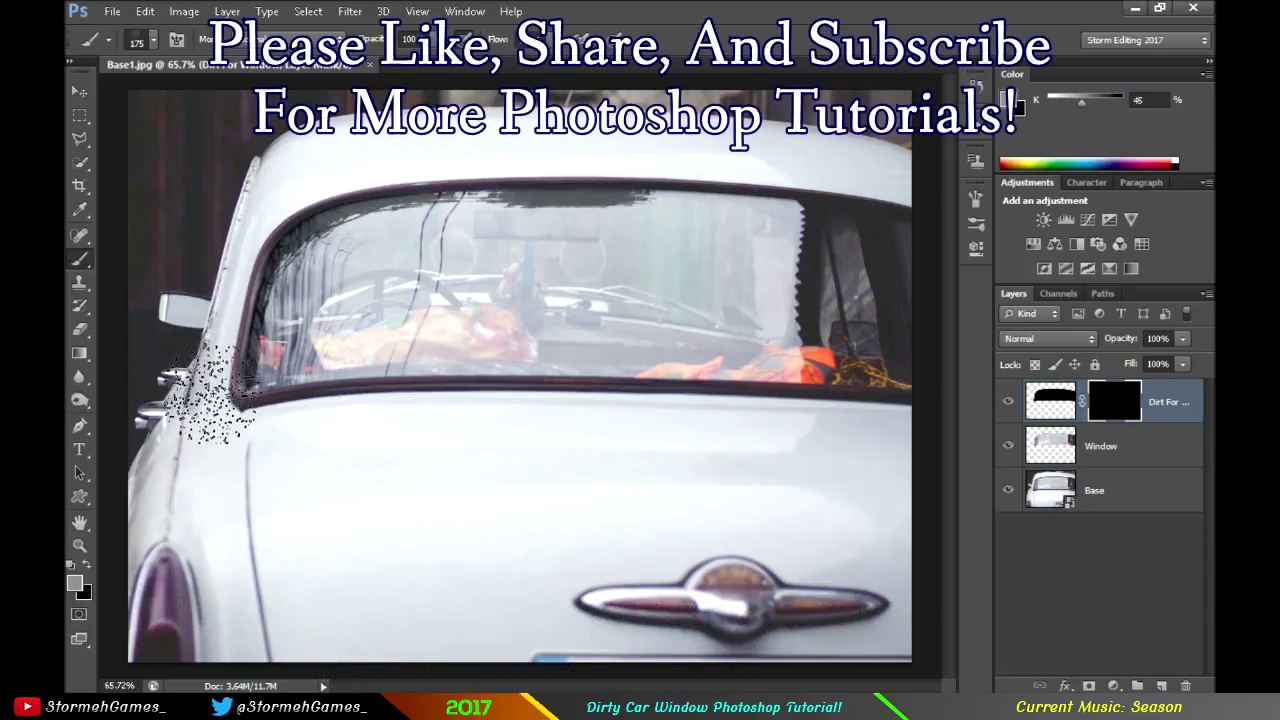
left_click_drag(845, 160, 905, 205)
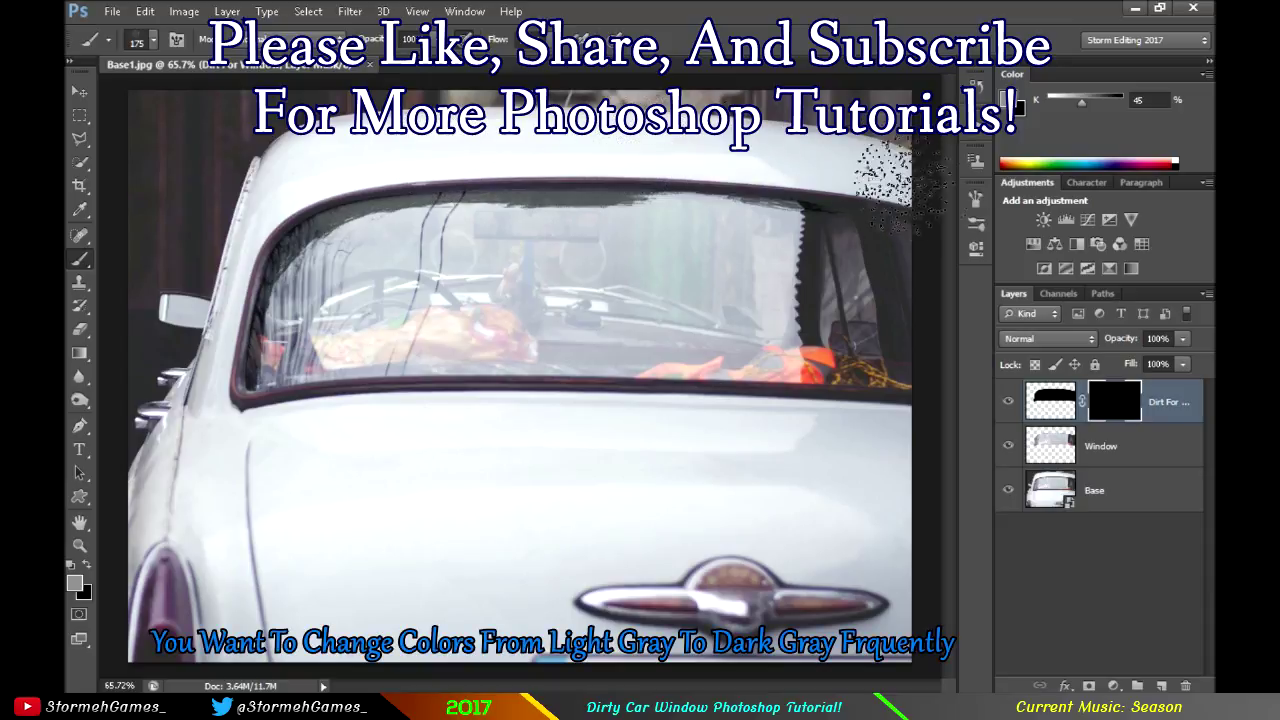
left_click_drag(620, 425, 880, 425)
left_click_drag(400, 443, 300, 443)
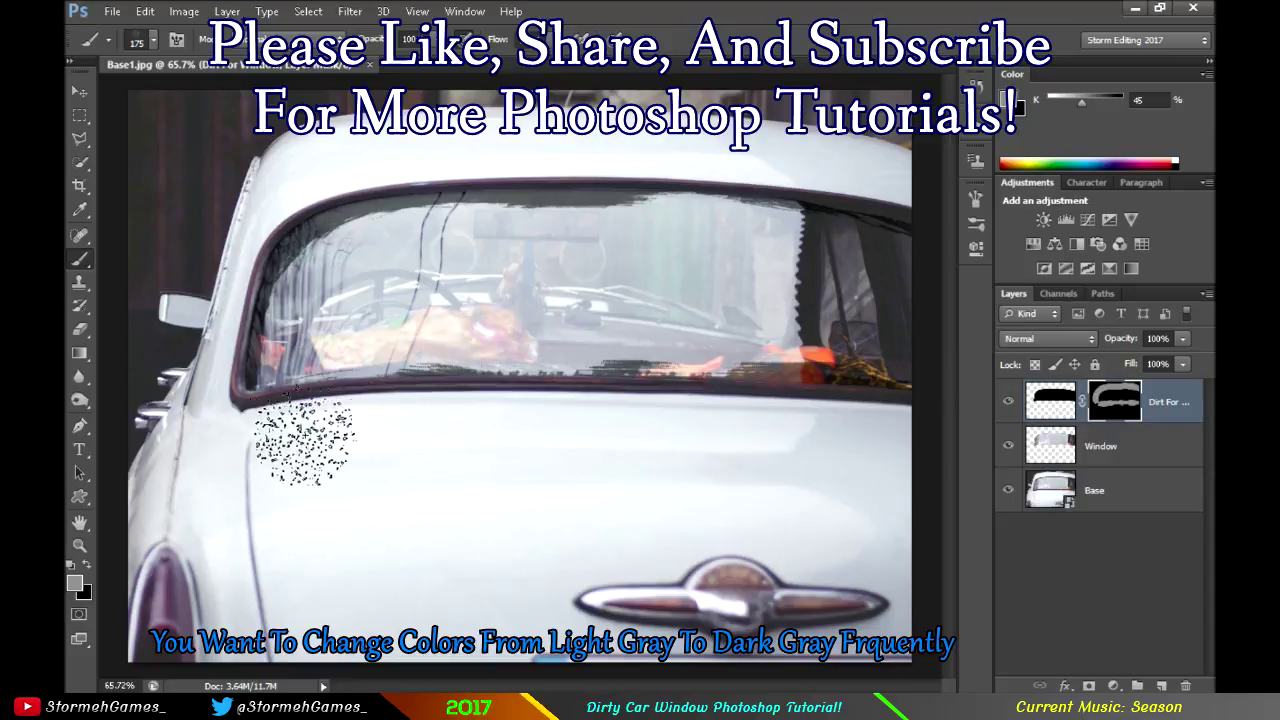
- Add grime up the left and right edges, then lighten the grey to 32% and shrink the brush to 100 px
mouse_move(229, 443)
left_mouse_down()
mouse_move(205, 350)
mouse_move(265, 240)
left_mouse_up()
mouse_move(420, 210)
left_mouse_down()
mouse_move(729, 160)
mouse_move(929, 343)
left_mouse_up()
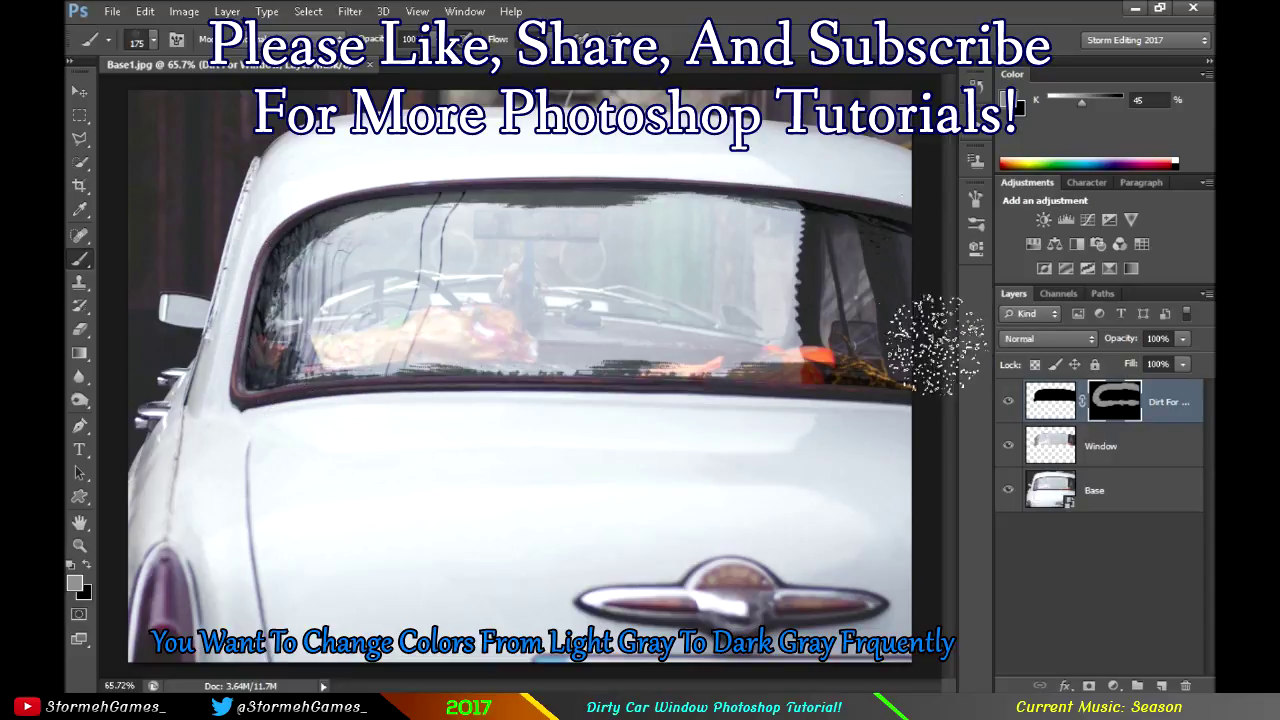
mouse_move(928, 420)
left_mouse_down()
mouse_move(971, 329)
mouse_move(920, 263)
mouse_move(957, 380)
mouse_move(910, 405)
left_mouse_up()
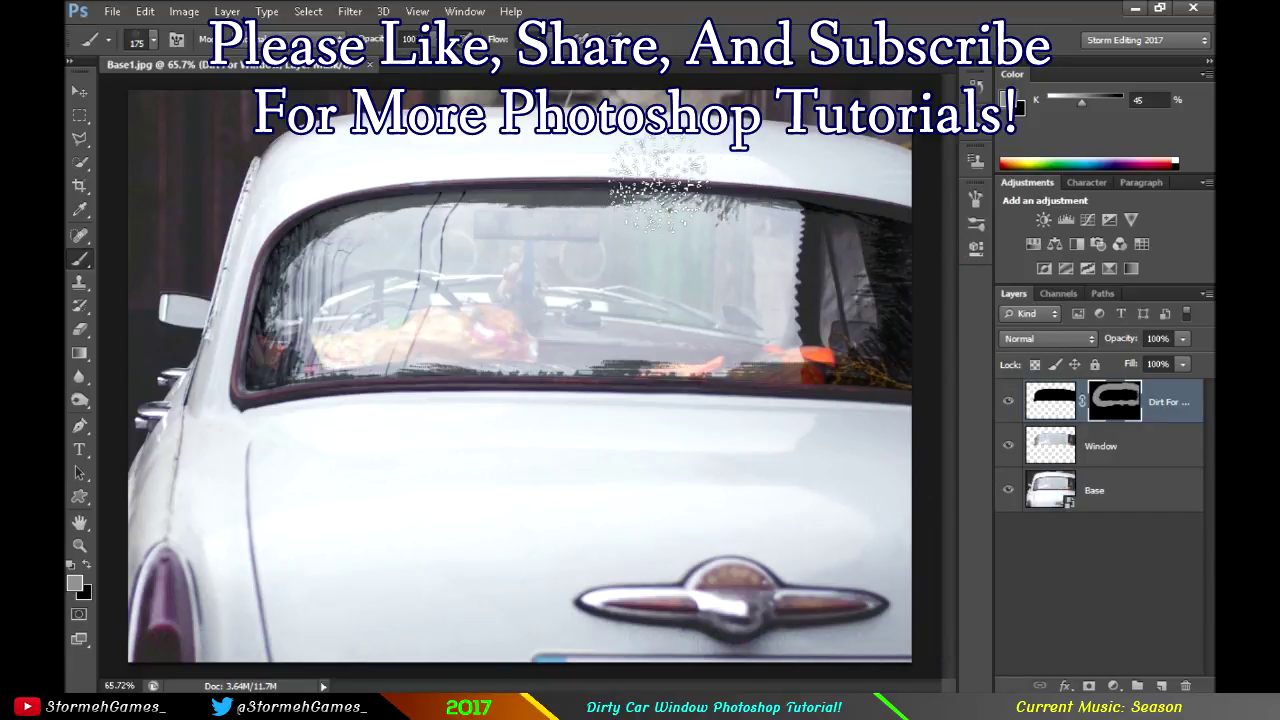
left_click_drag(1081, 102, 1071, 102)
key("bracketleft")
key("bracketleft")
key("bracketleft")
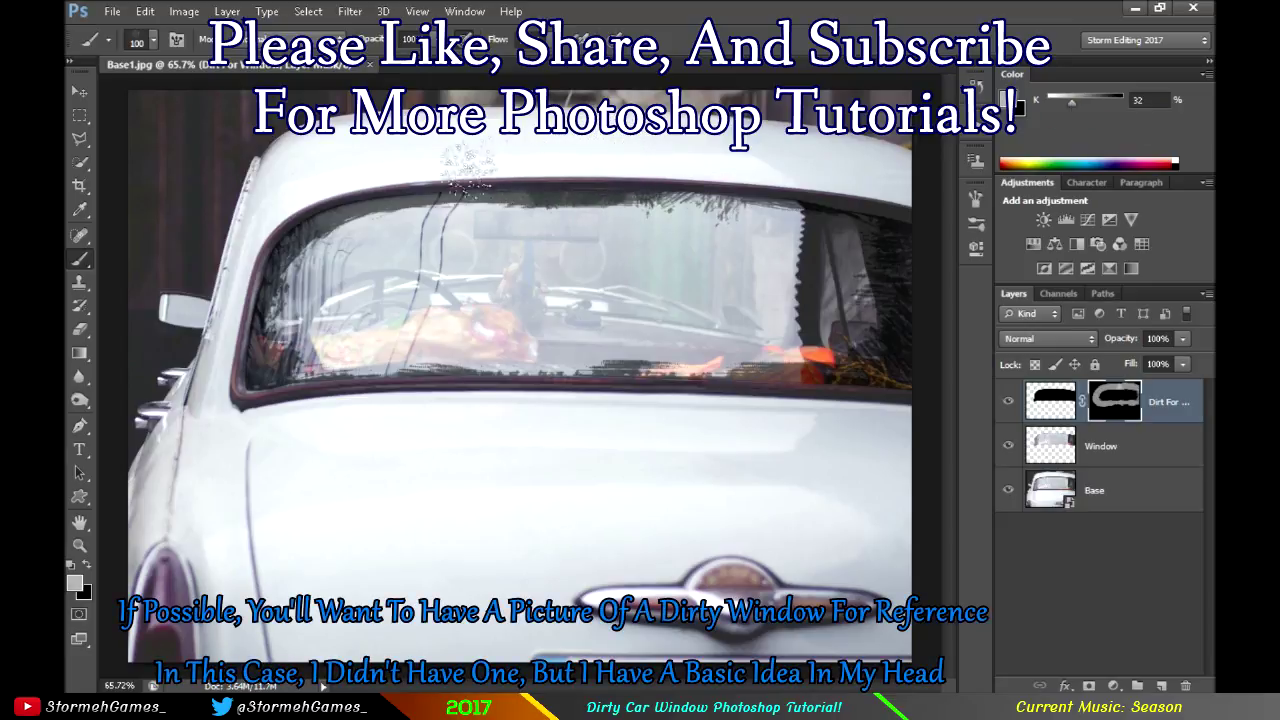
- Paint grime specks on the window's left and right sides, undoing a stray dark blotch
left_click_drag(277, 290, 297, 303)
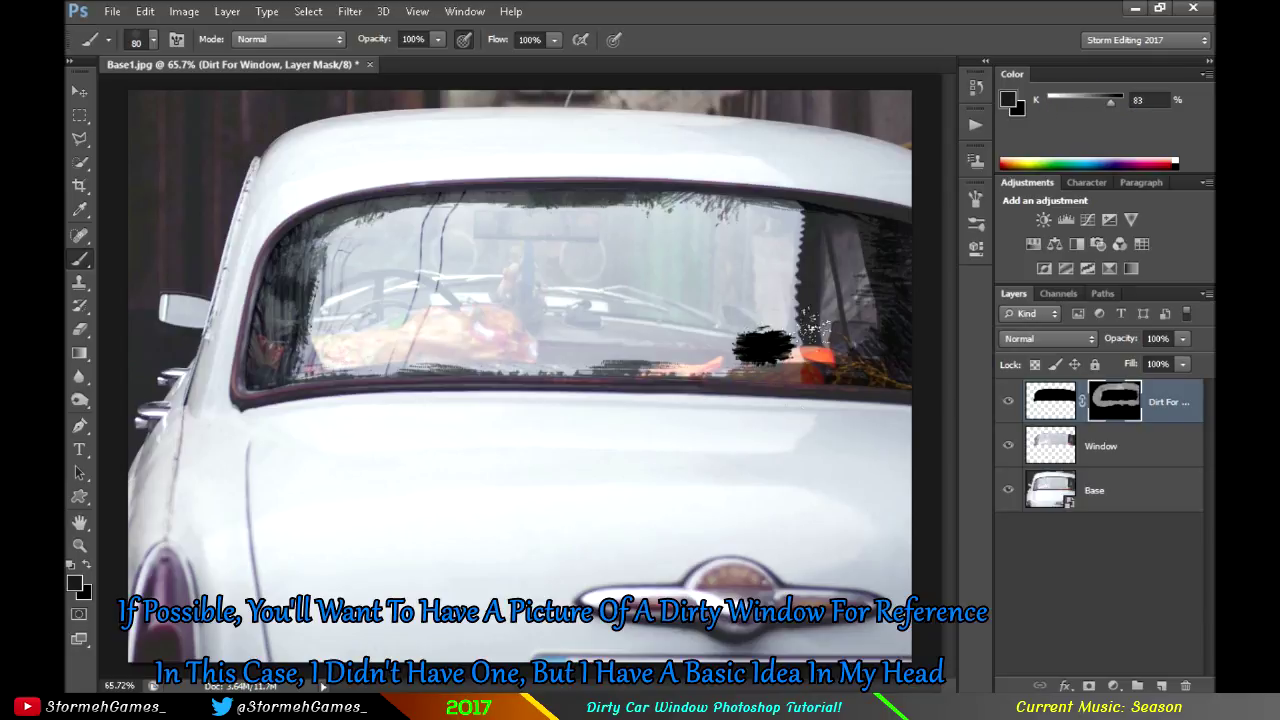
key("ctrl+alt+z")
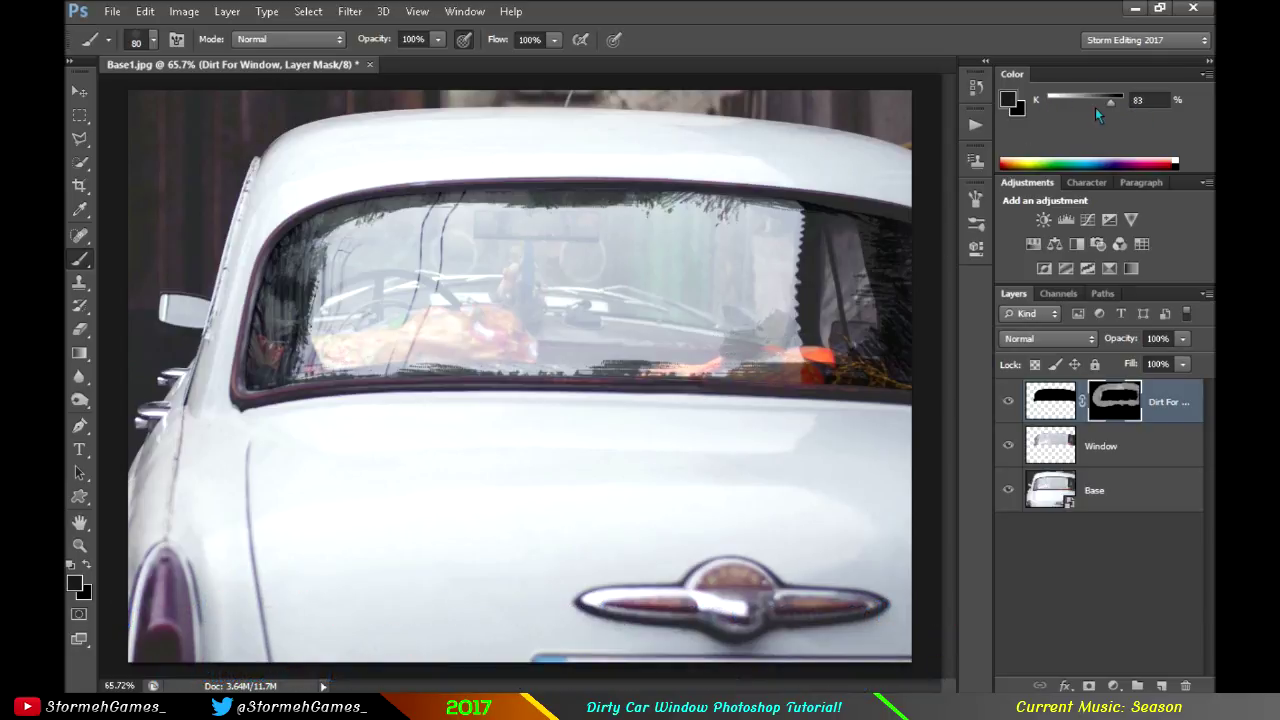
key("ctrl+alt+z")
left_click(1113, 104)
left_click_drag(1113, 104, 1124, 104)
left_click(772, 332)
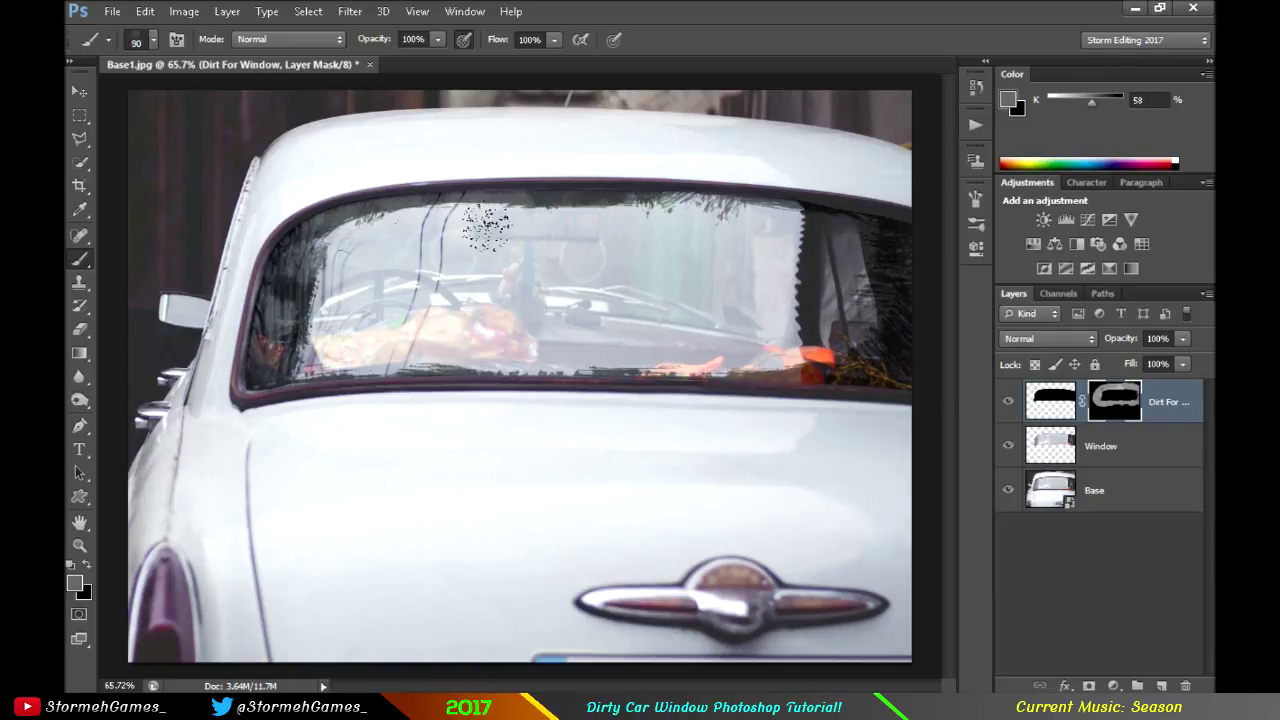
- Enlarge the brush to 125–150 px, add streaky grime along the lower edge, then select the window
key("bracketright")
key("bracketright")
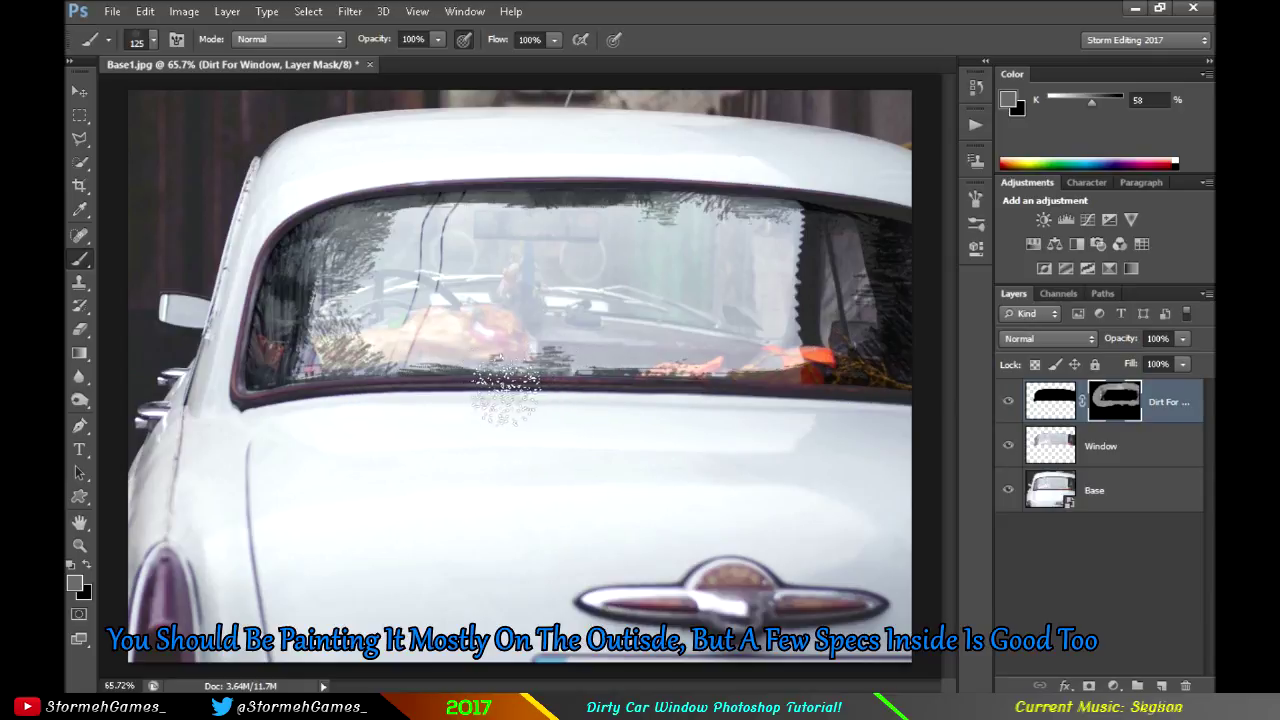
left_click_drag(514, 366, 441, 410)
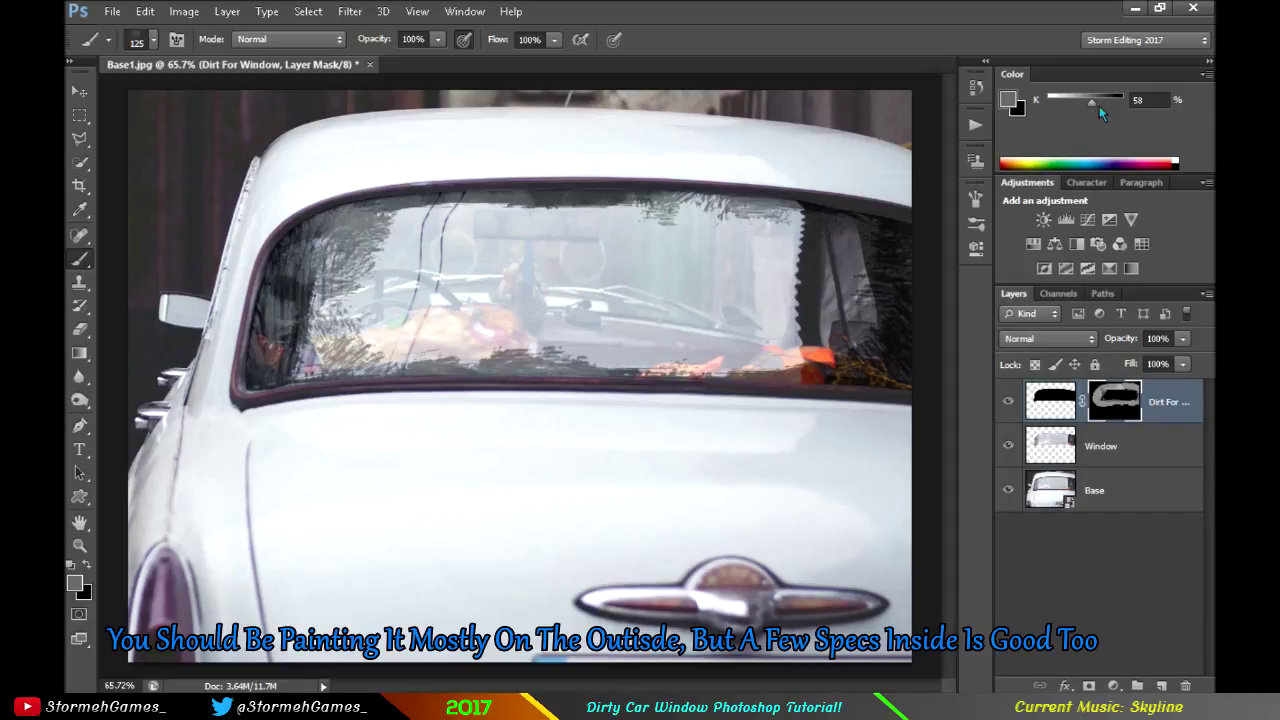
key("bracketright")
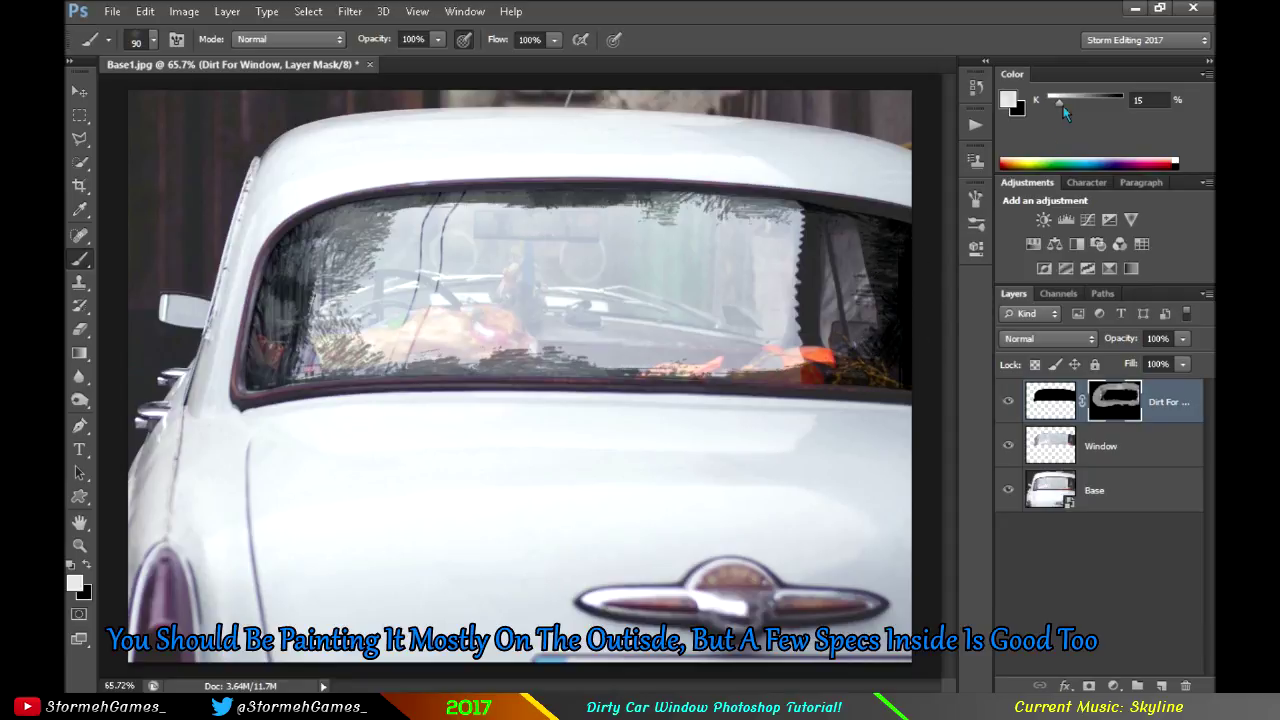
key("bracketright")
key("bracketright")
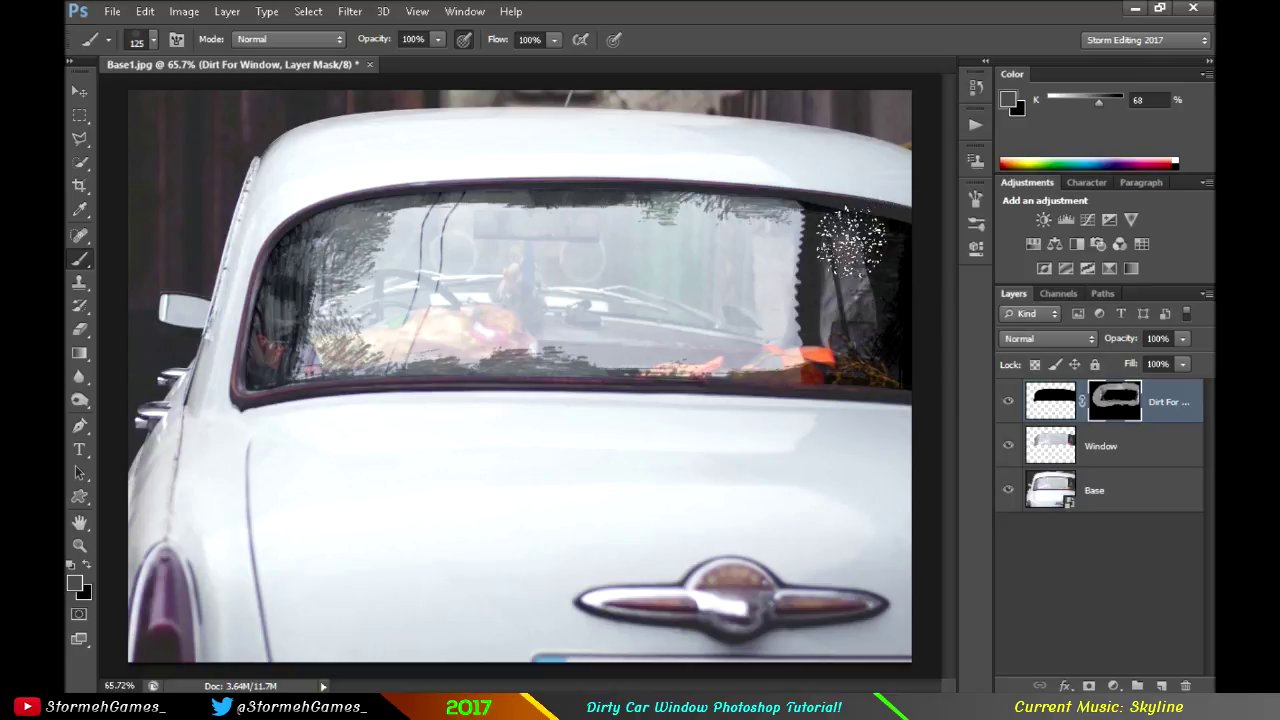
left_click_drag(366, 385, 500, 373)
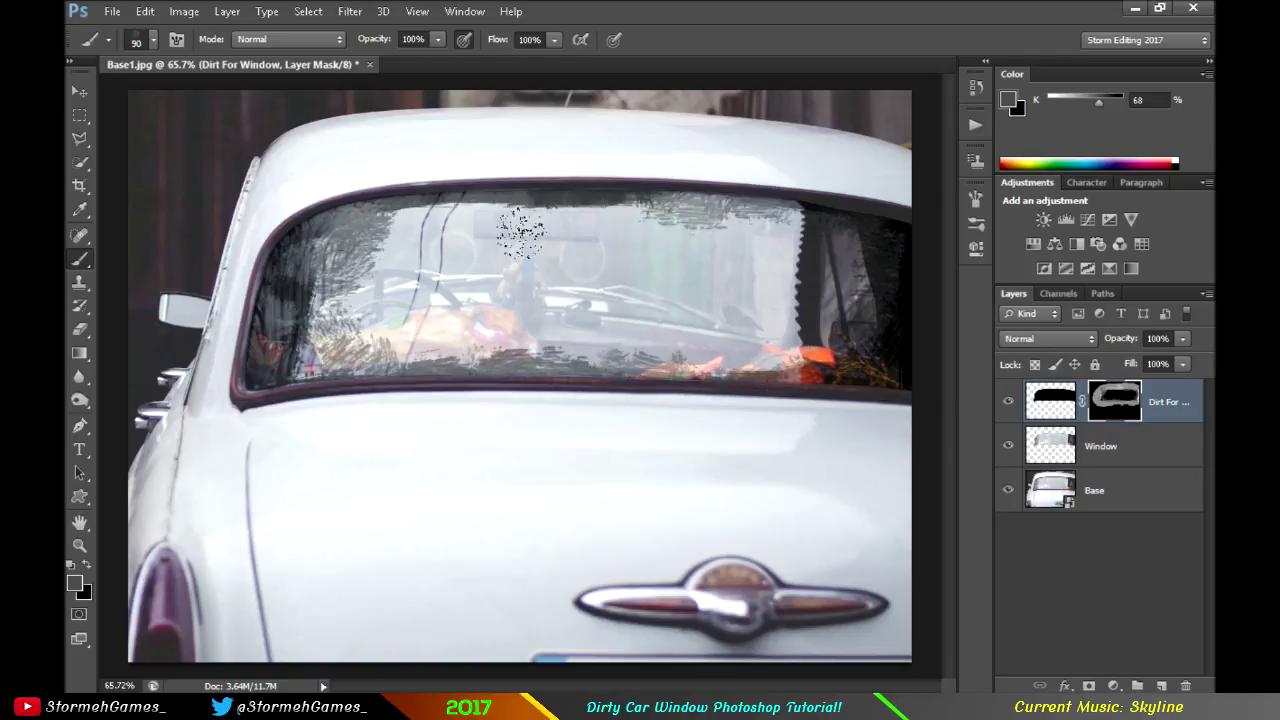
key("a")
left_click_drag(203, 169, 647, 342)
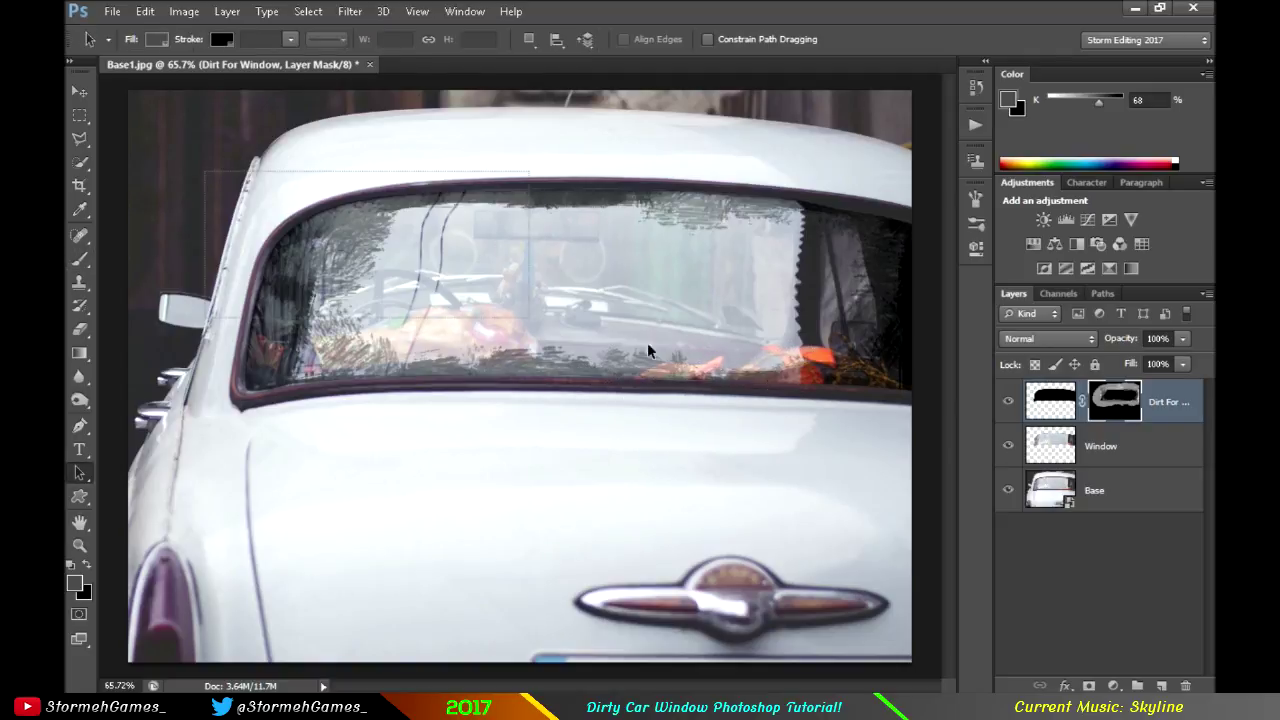
- Add a new empty layer named 'Color For Dirt' at the top of the layer stack
left_click_drag(920, 427, 922, 428)
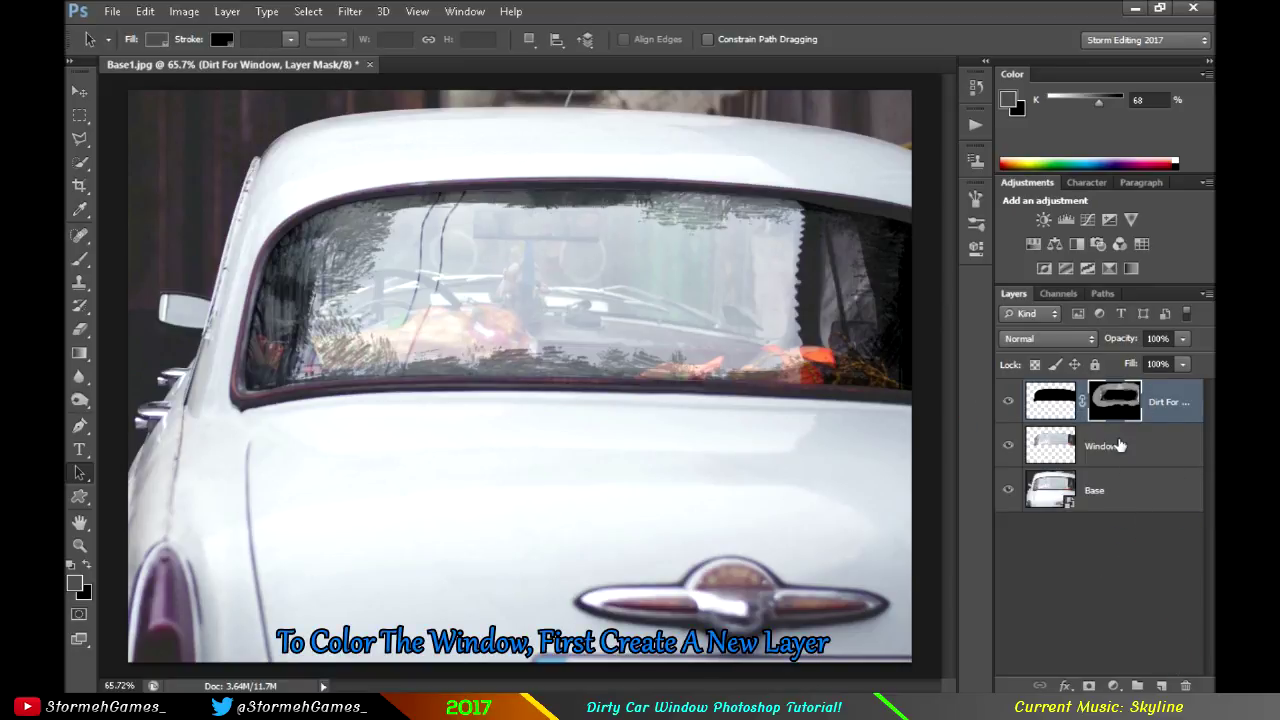
left_click(1163, 686)
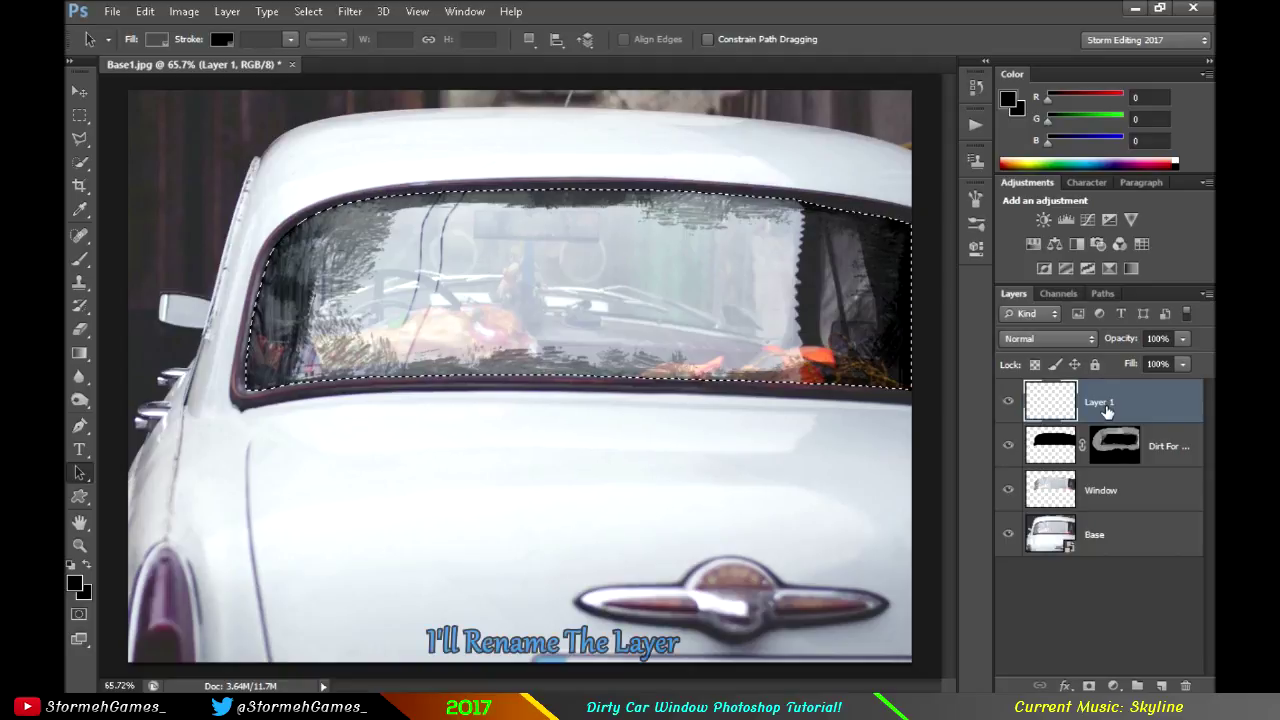
double_click(1102, 404)
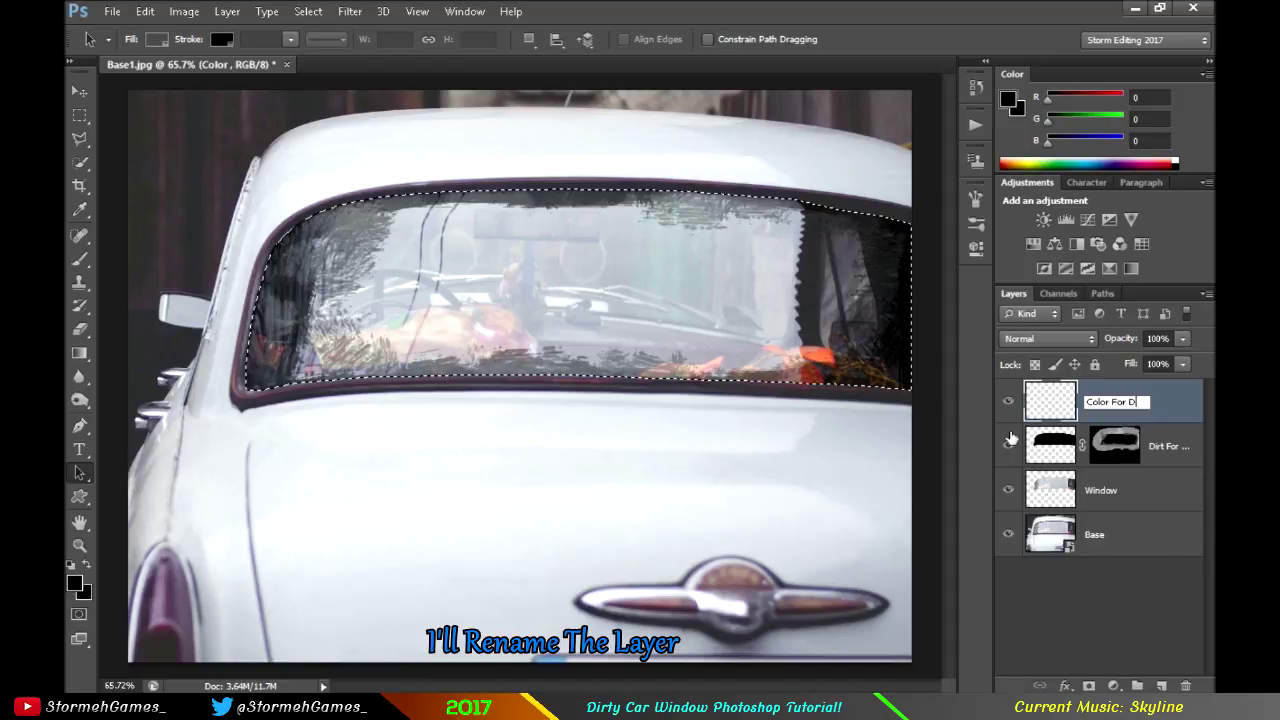
key("Return")
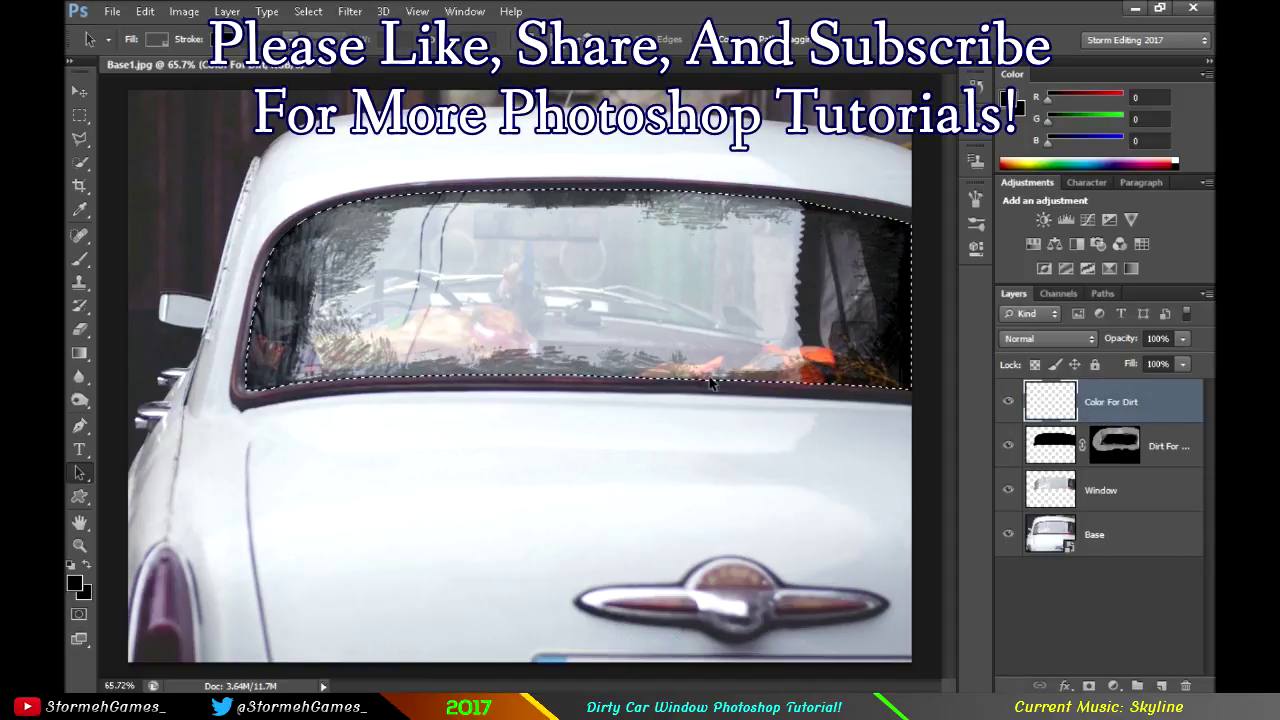
- Choose the Brush tool with a soft round tip at 0% hardness
left_click(80, 259)
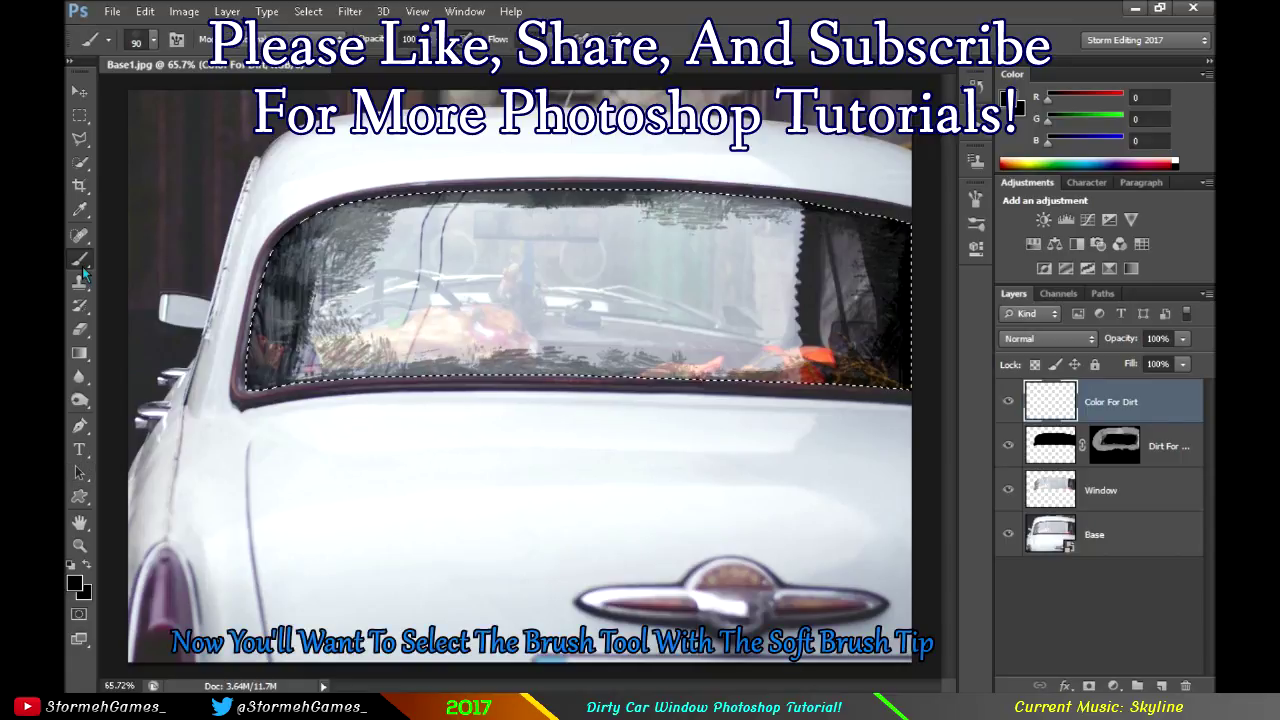
left_click(154, 39)
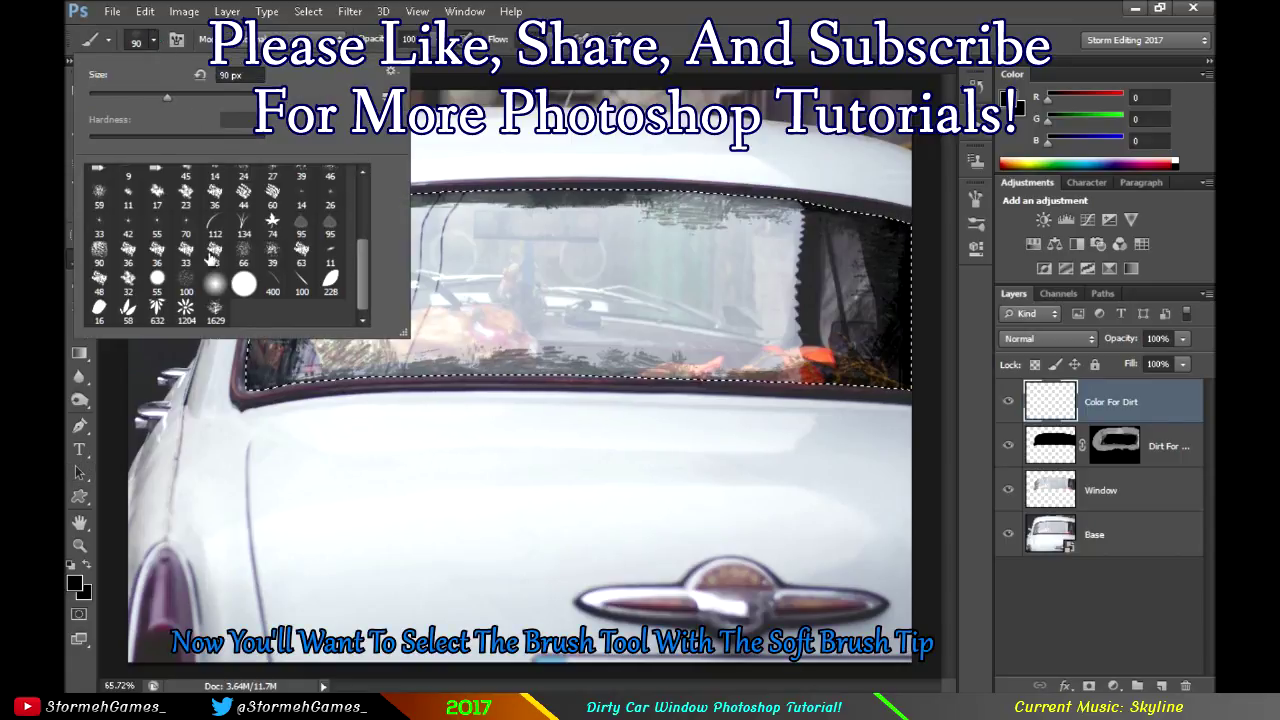
left_click(216, 287)
left_click_drag(366, 281, 366, 210)
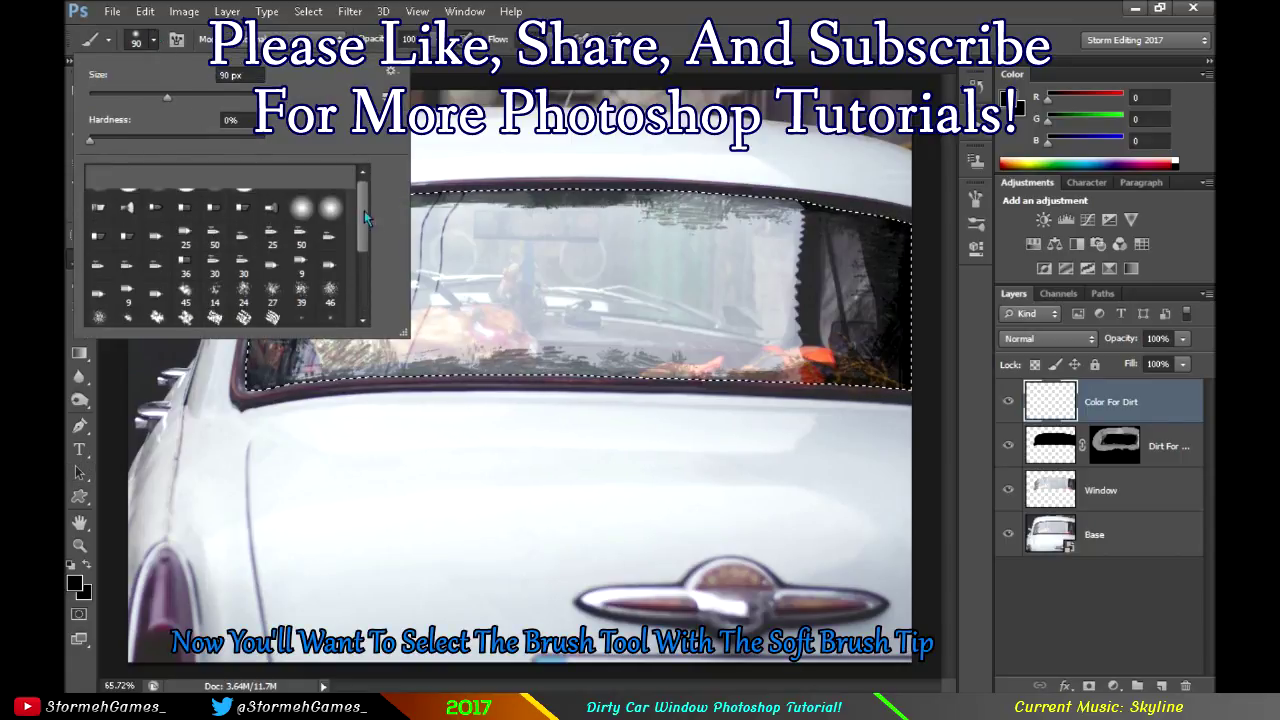
left_click(153, 40)
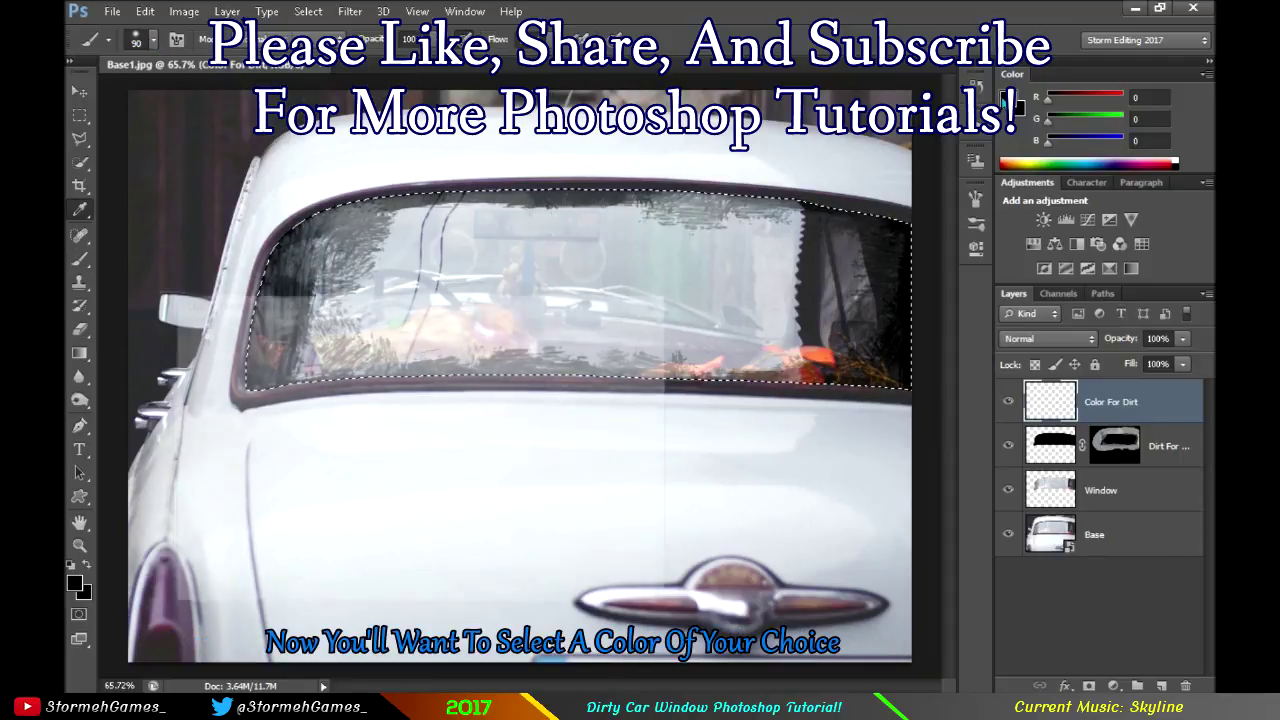
- Set the foreground to dark green 112c03 and paint the selected window with a 200 px brush
left_click(1010, 100)
left_click_drag(481, 304, 507, 316)
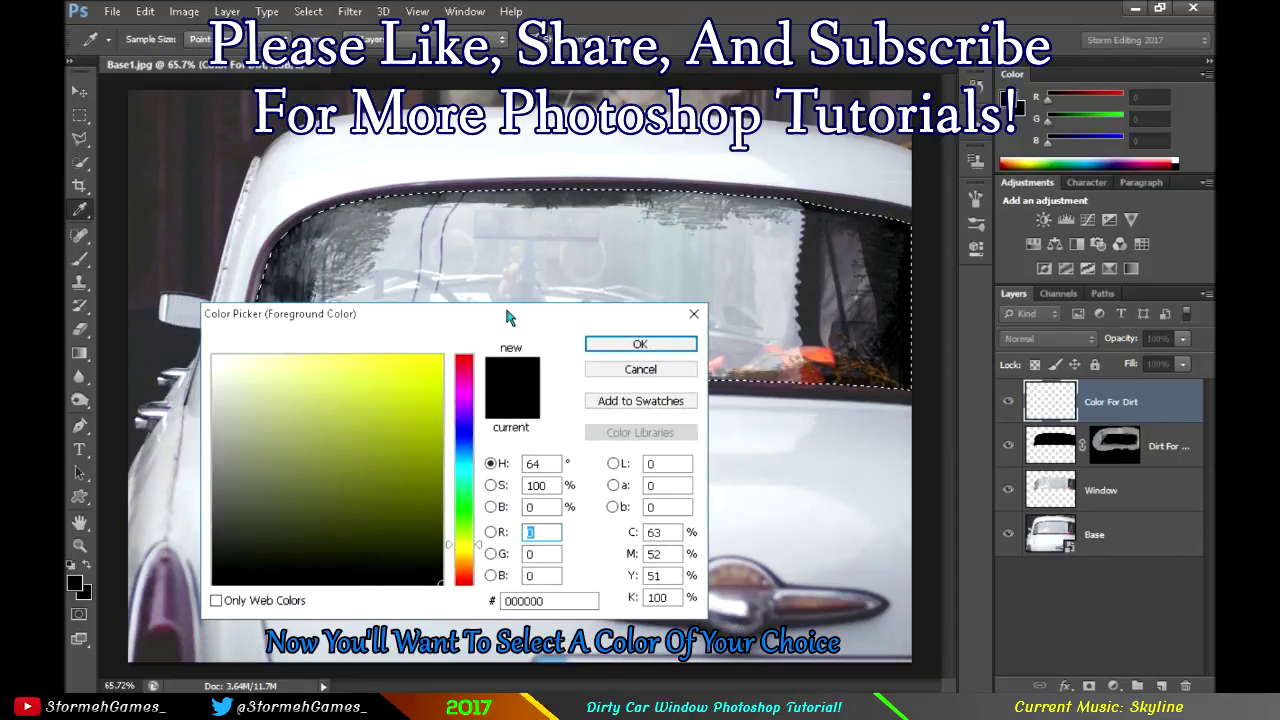
left_click(466, 519)
left_click_drag(417, 525, 424, 541)
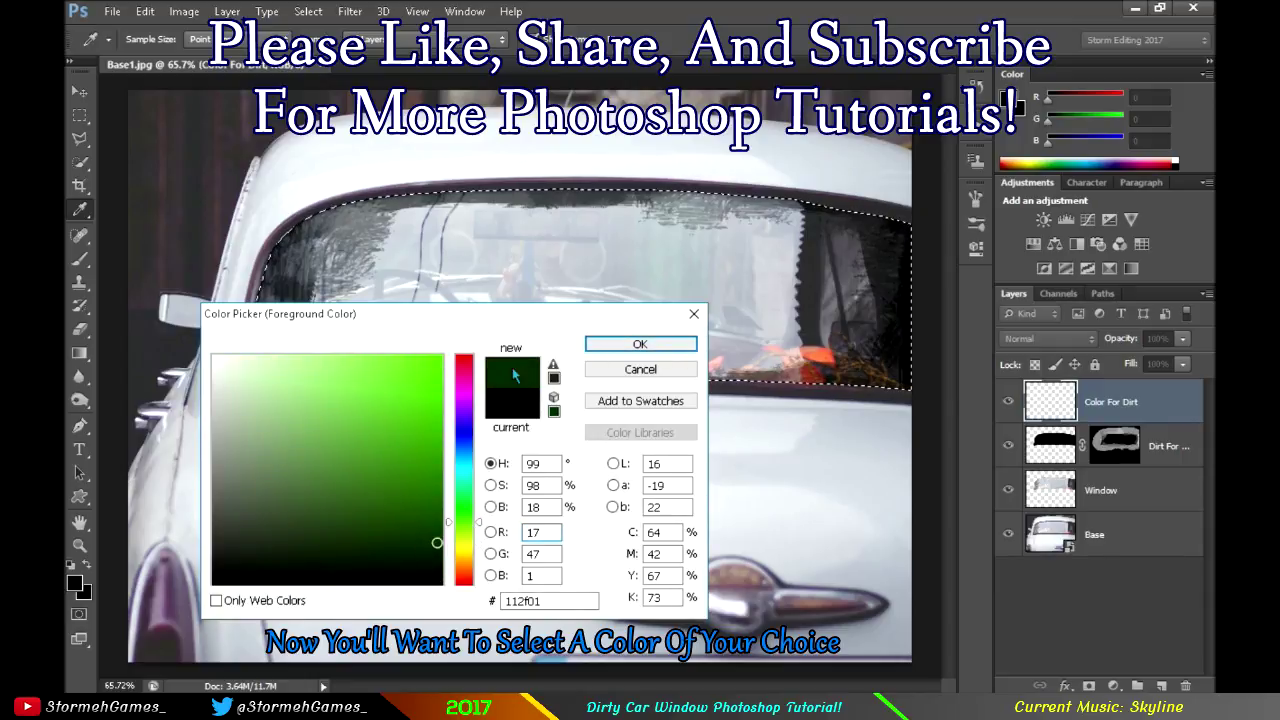
key("b")
left_click(655, 345)
key("bracketright")
key("bracketright")
key("bracketright")
mouse_move(430, 215)
left_mouse_down()
mouse_move(470, 285)
mouse_move(266, 417)
mouse_move(514, 329)
mouse_move(586, 337)
mouse_move(629, 376)
mouse_move(754, 343)
mouse_move(894, 357)
mouse_move(891, 280)
mouse_move(553, 189)
mouse_move(814, 257)
mouse_move(414, 243)
mouse_move(814, 286)
mouse_move(380, 293)
mouse_move(806, 314)
mouse_move(829, 223)
mouse_move(537, 251)
mouse_move(644, 268)
left_mouse_up()
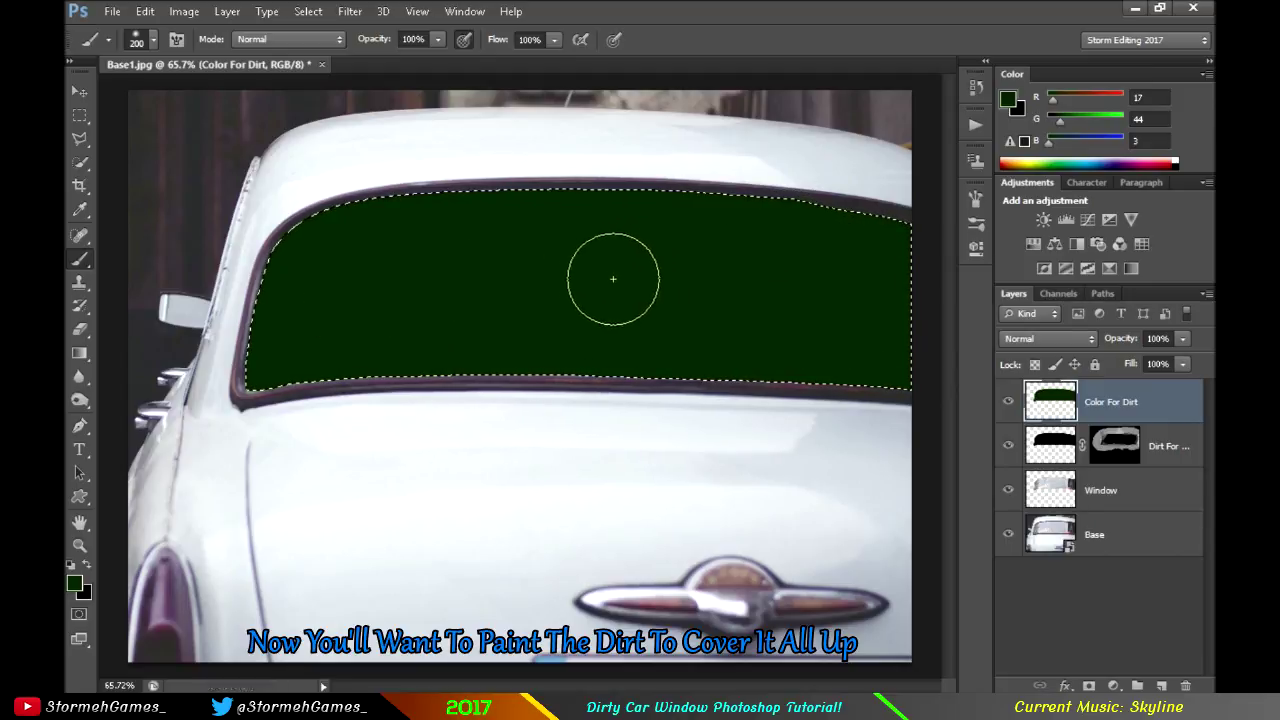
- Deselect the rear window and set the Color For Dirt layer to Color blend mode
left_click(308, 11)
left_click(396, 51)
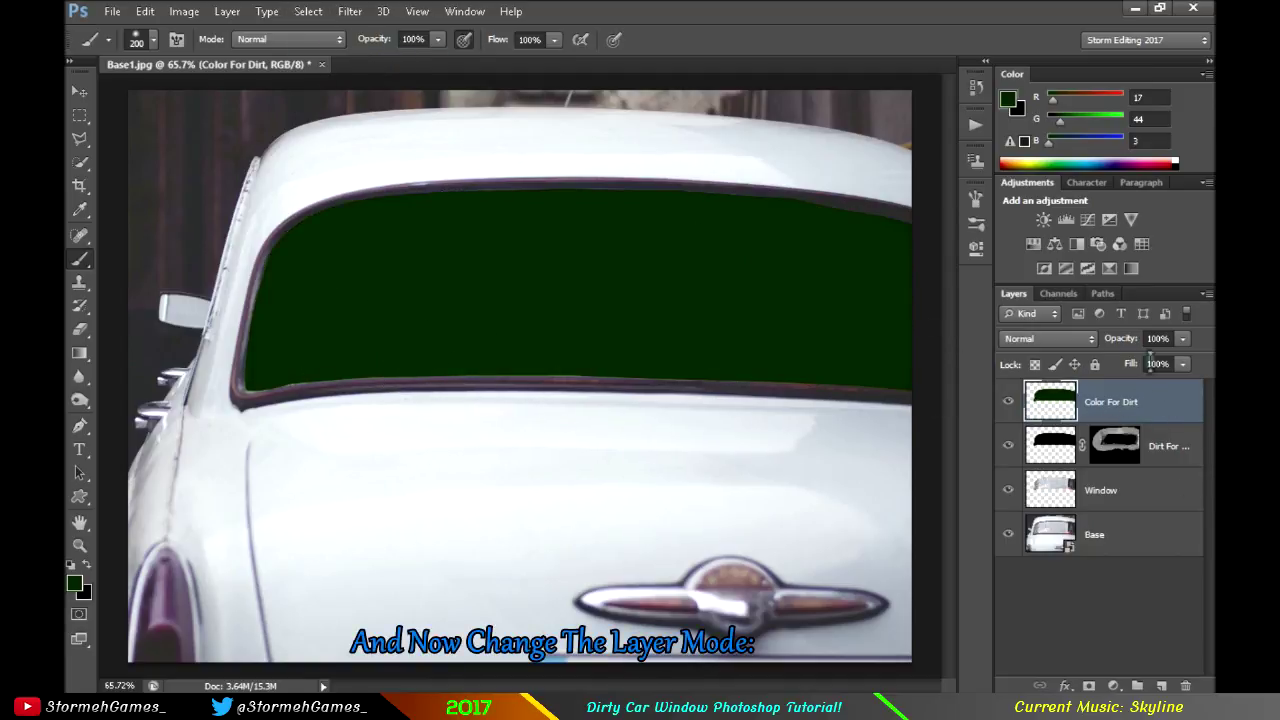
left_click(1013, 341)
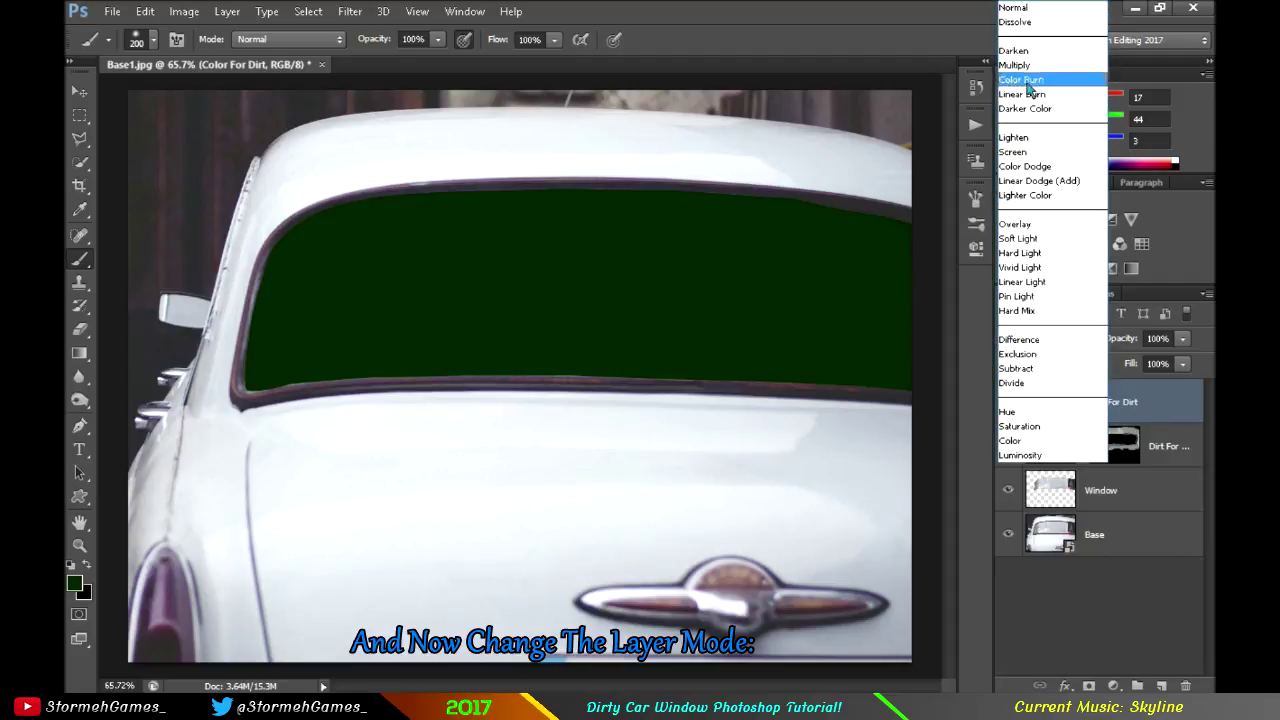
left_click(1050, 442)
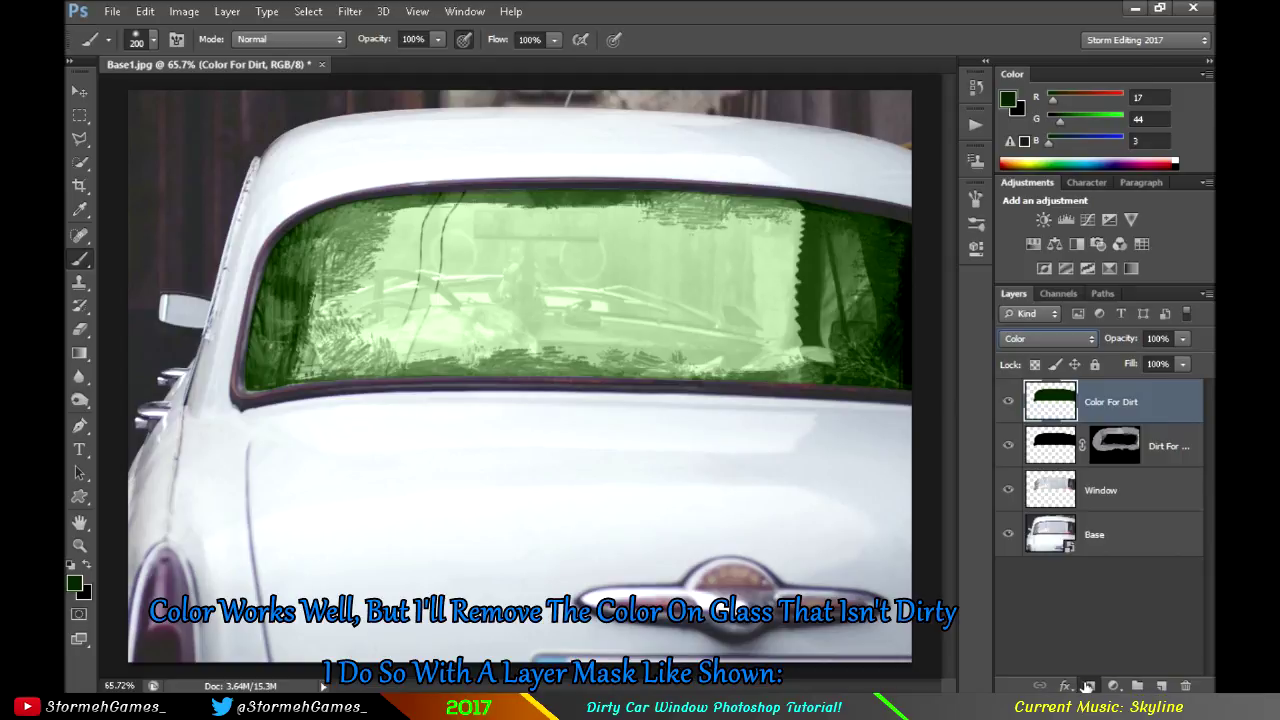
- Add a white layer mask to Color For Dirt and choose a slightly smaller soft brush
left_click(1087, 686)
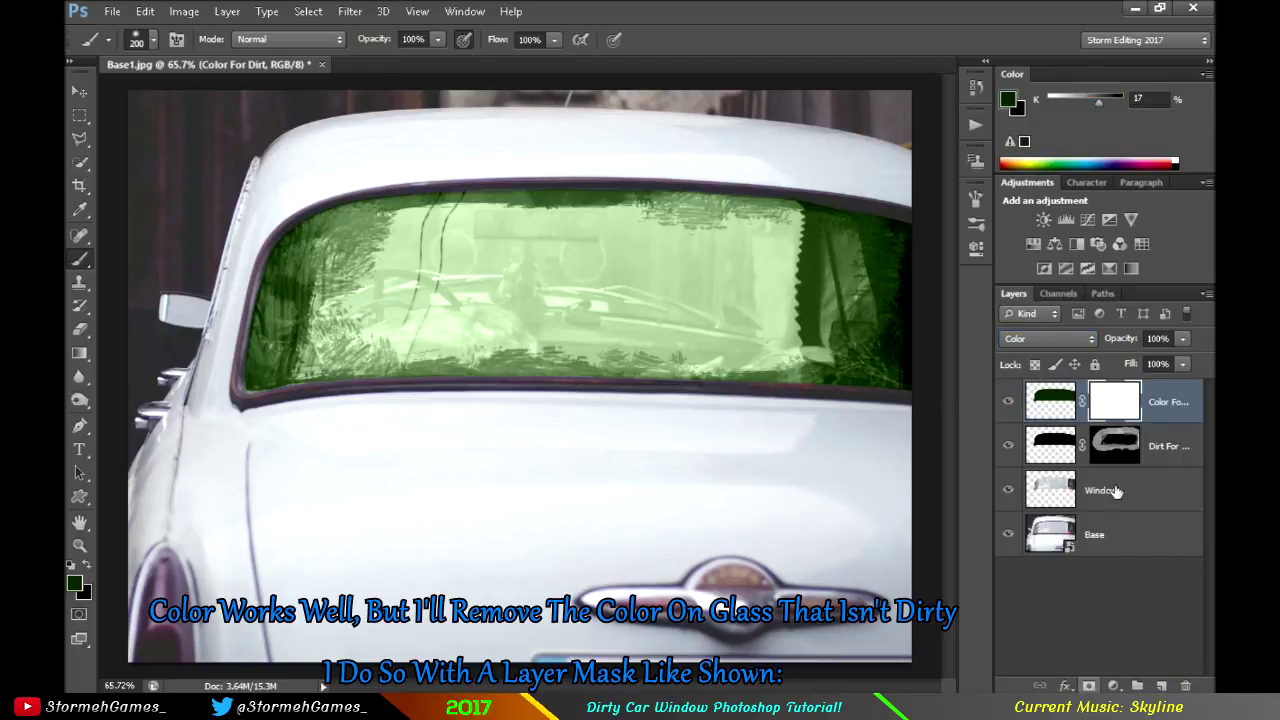
right_click(85, 263)
left_click(187, 260)
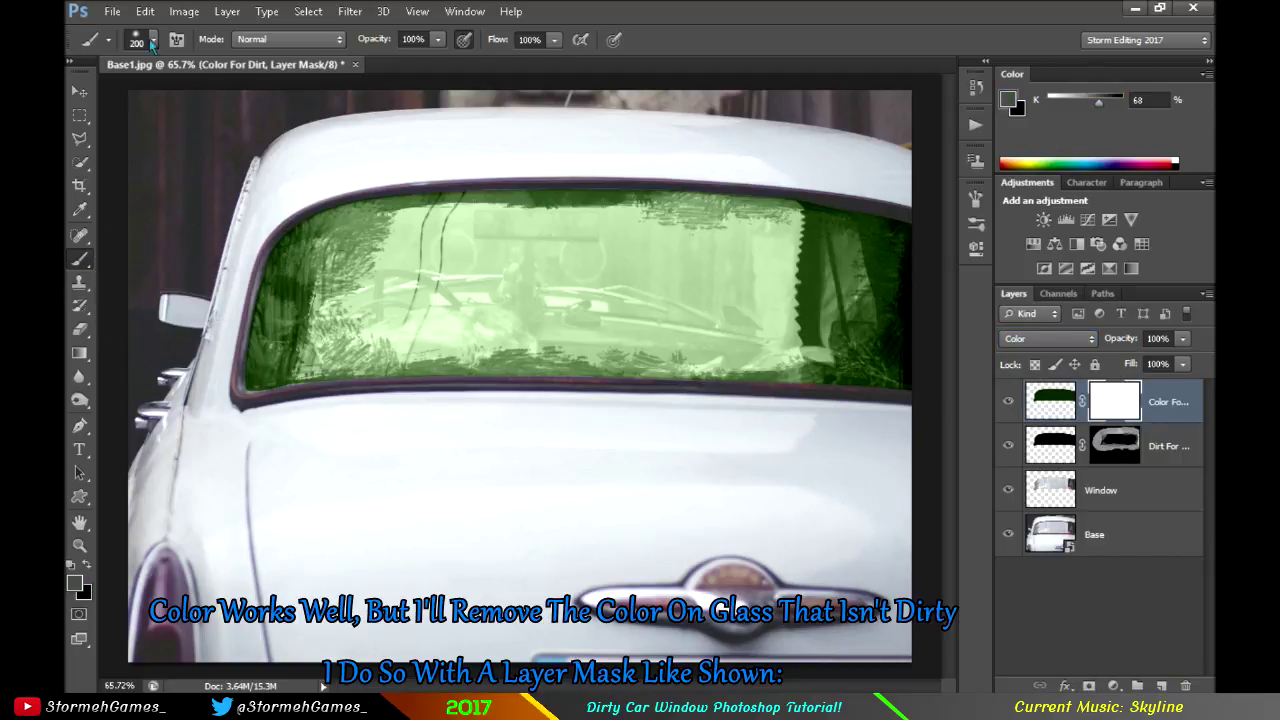
left_click(153, 40)
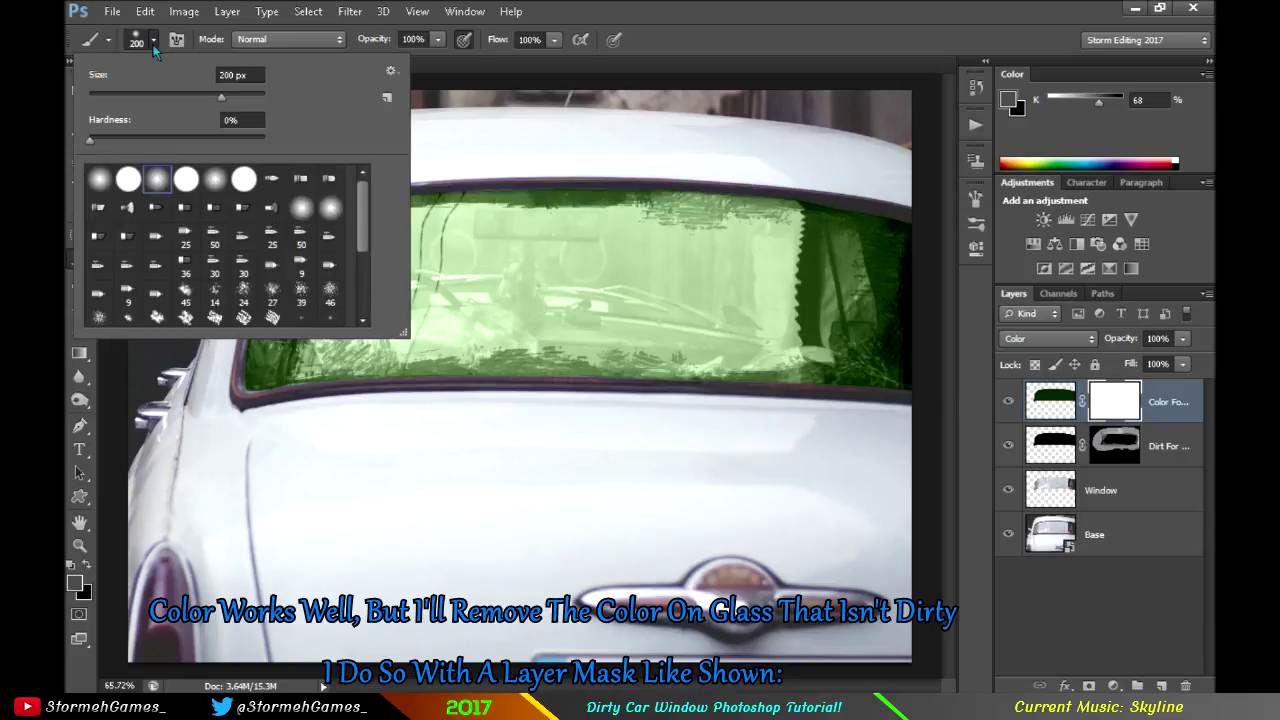
left_click(154, 46)
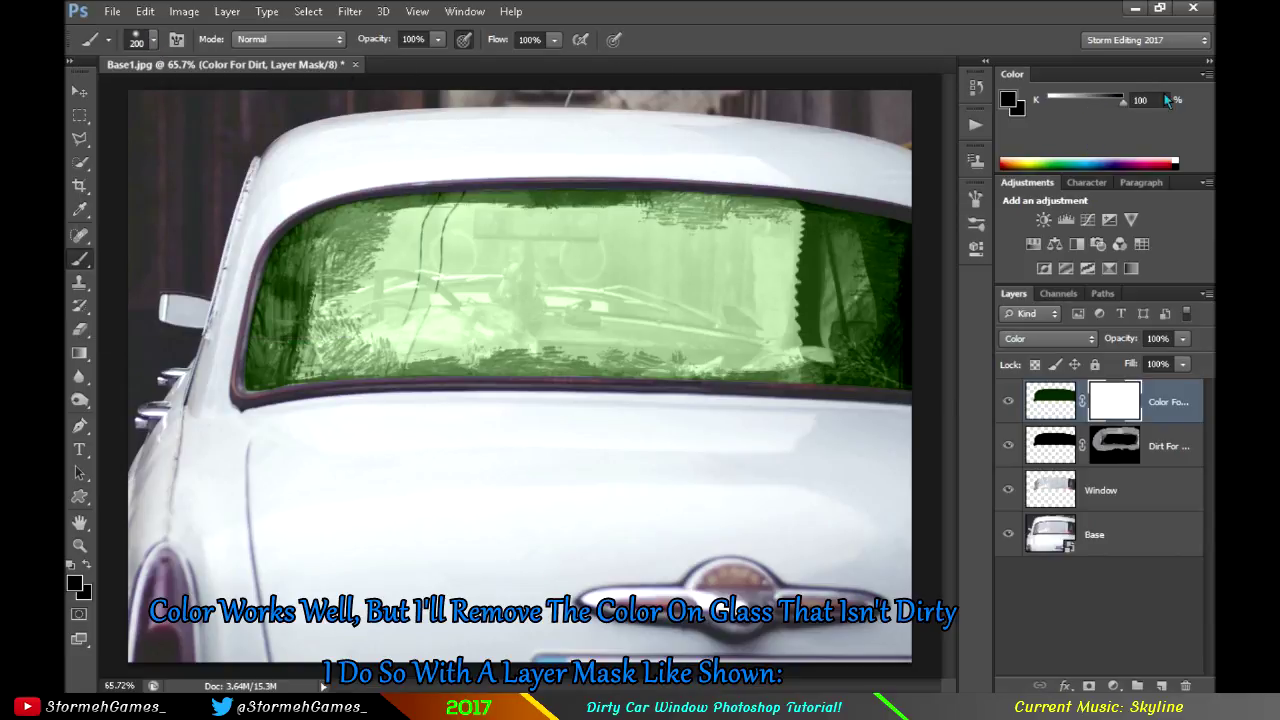
type("100")
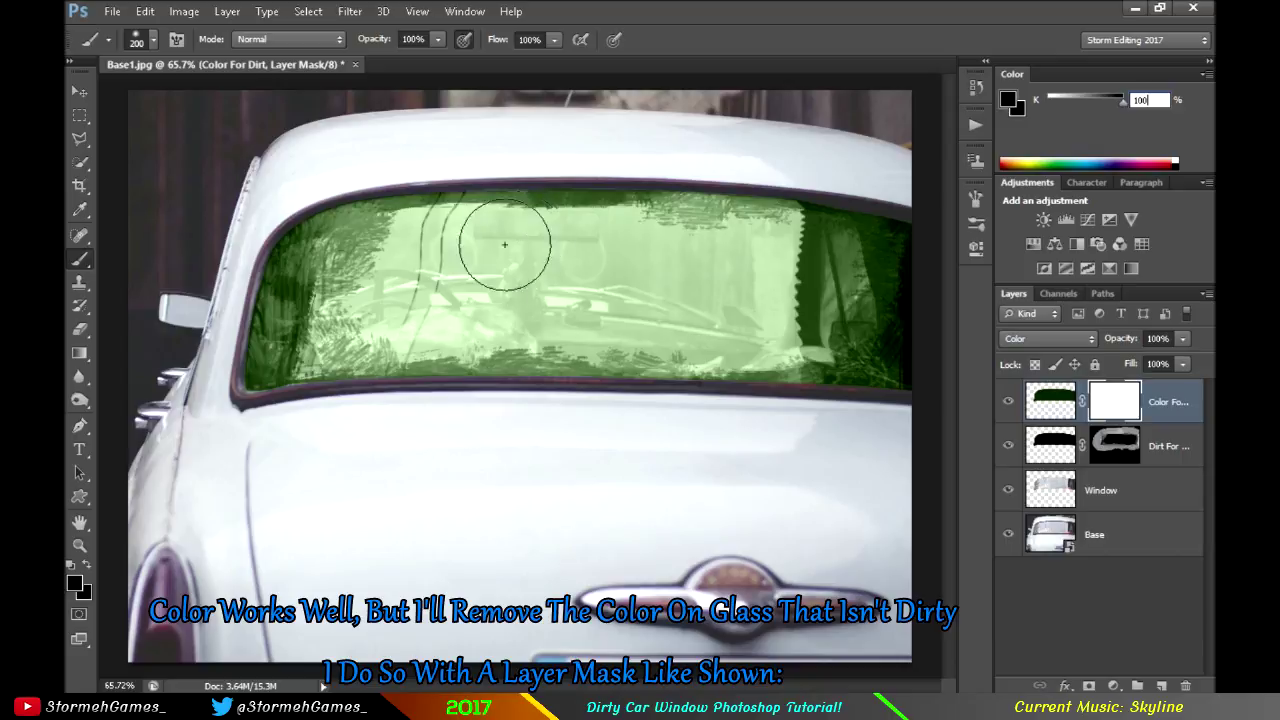
key("bracketleft")
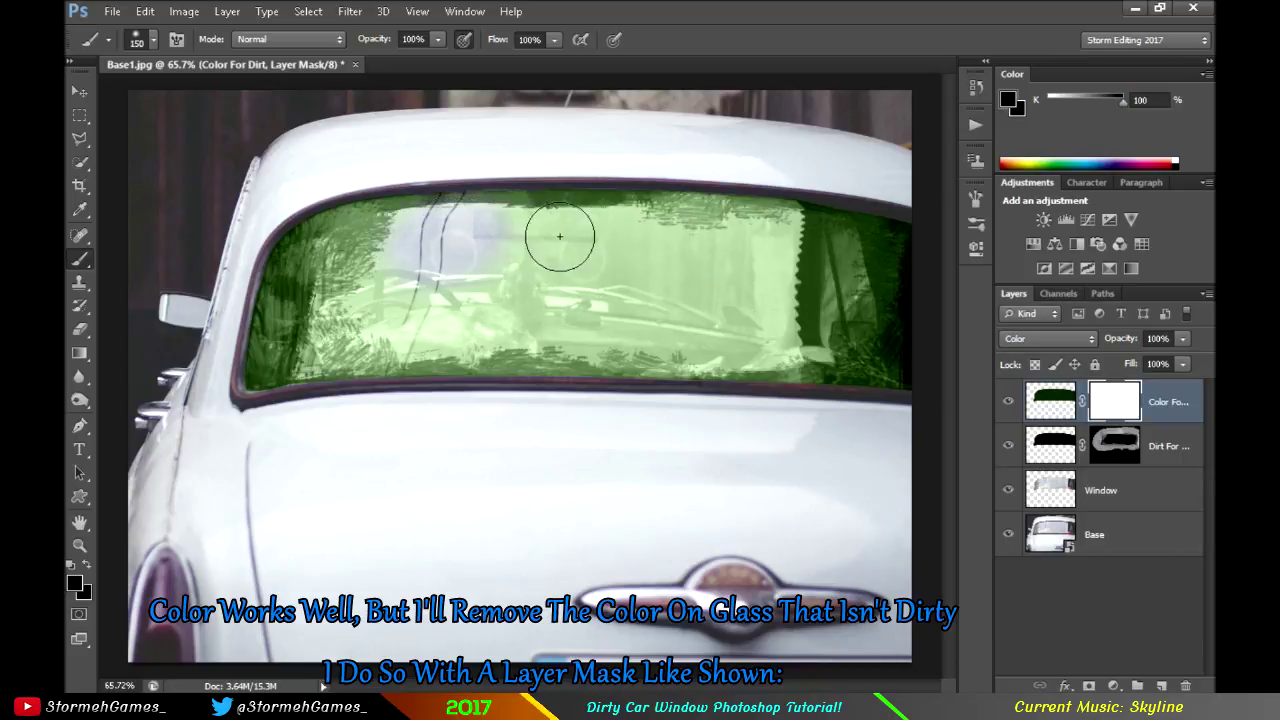
- Paint black on the mask to remove the green tint from the clean central and lower-left glass
mouse_move(765, 305)
left_mouse_down()
mouse_move(670, 321)
mouse_move(552, 301)
mouse_move(466, 306)
left_mouse_up()
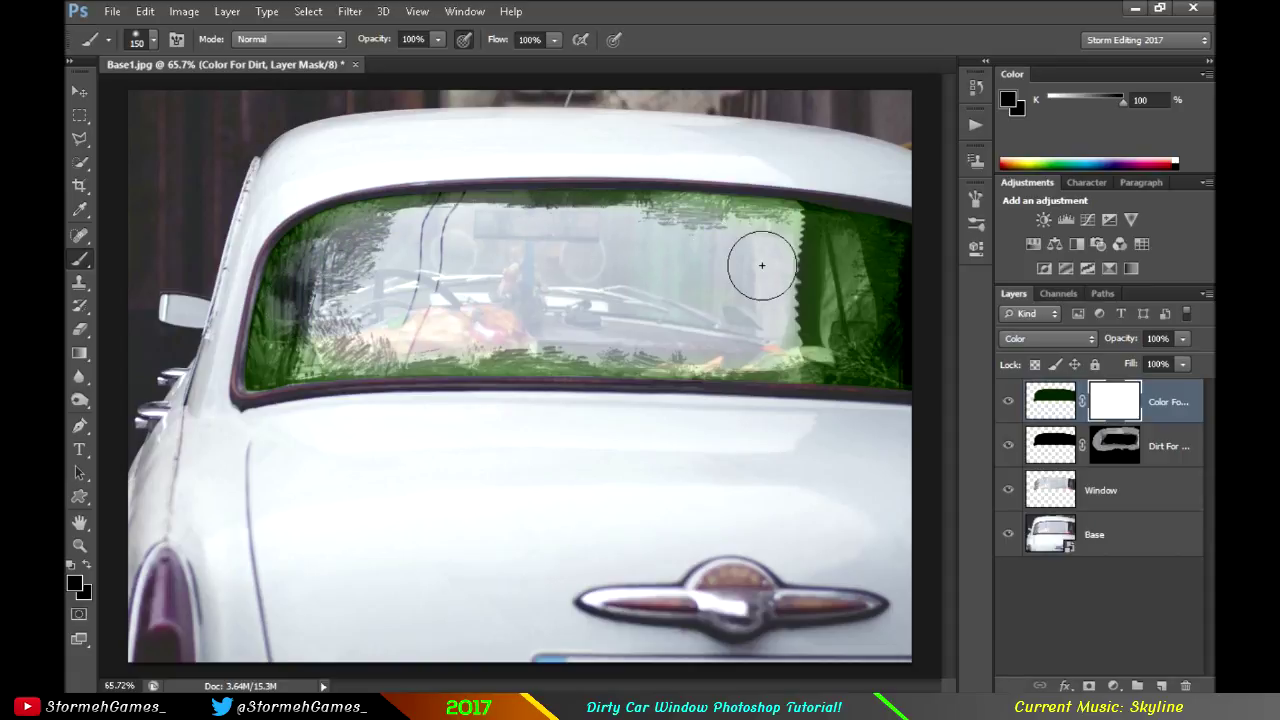
left_click_drag(345, 335, 421, 319)
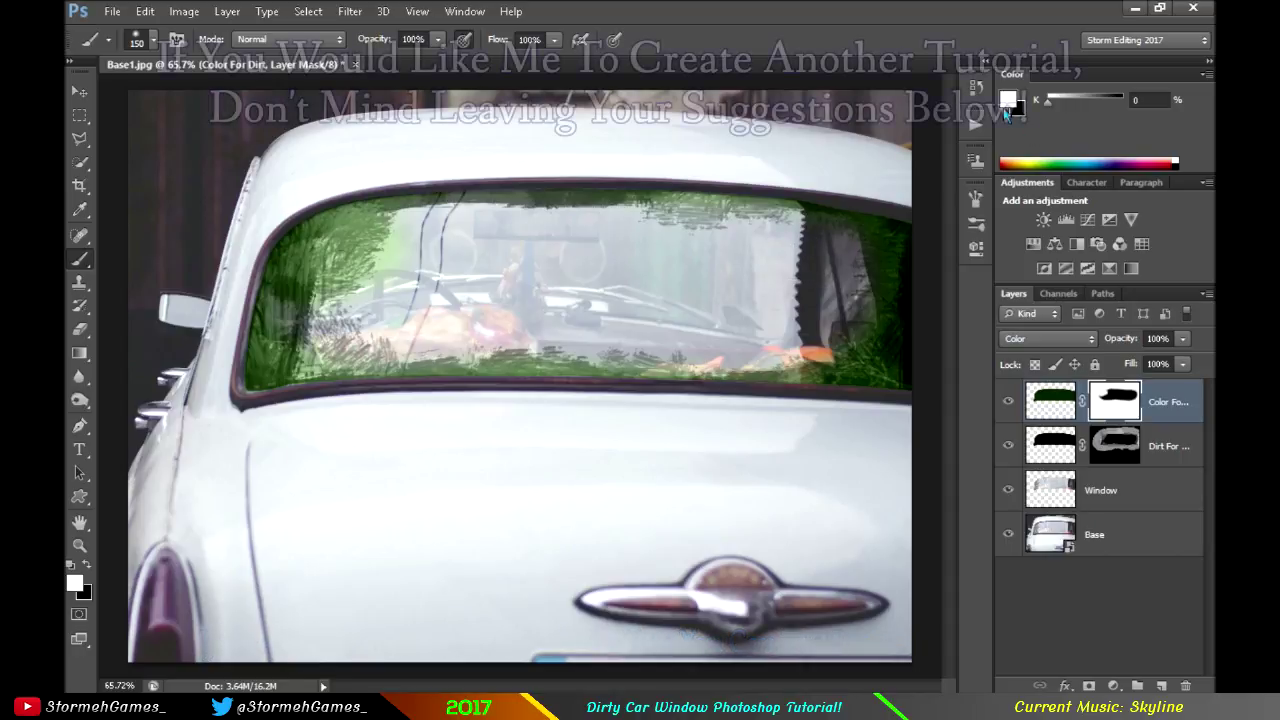
key("x")
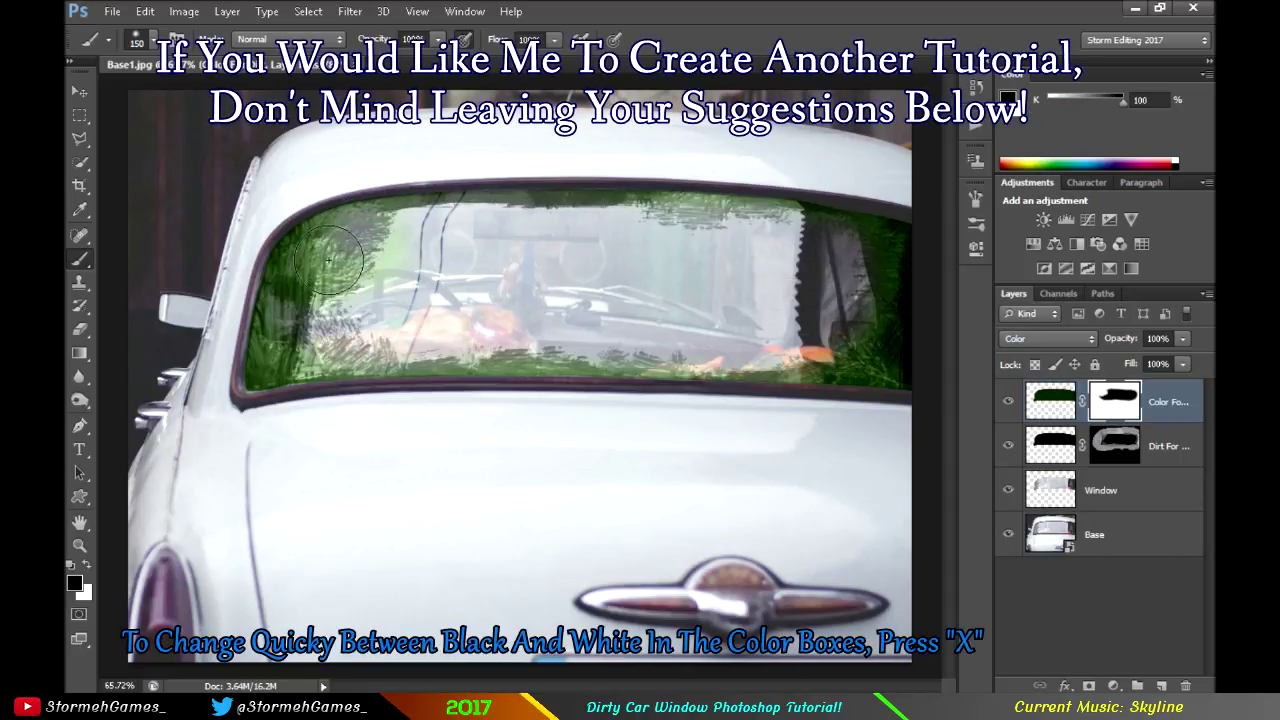
key("x")
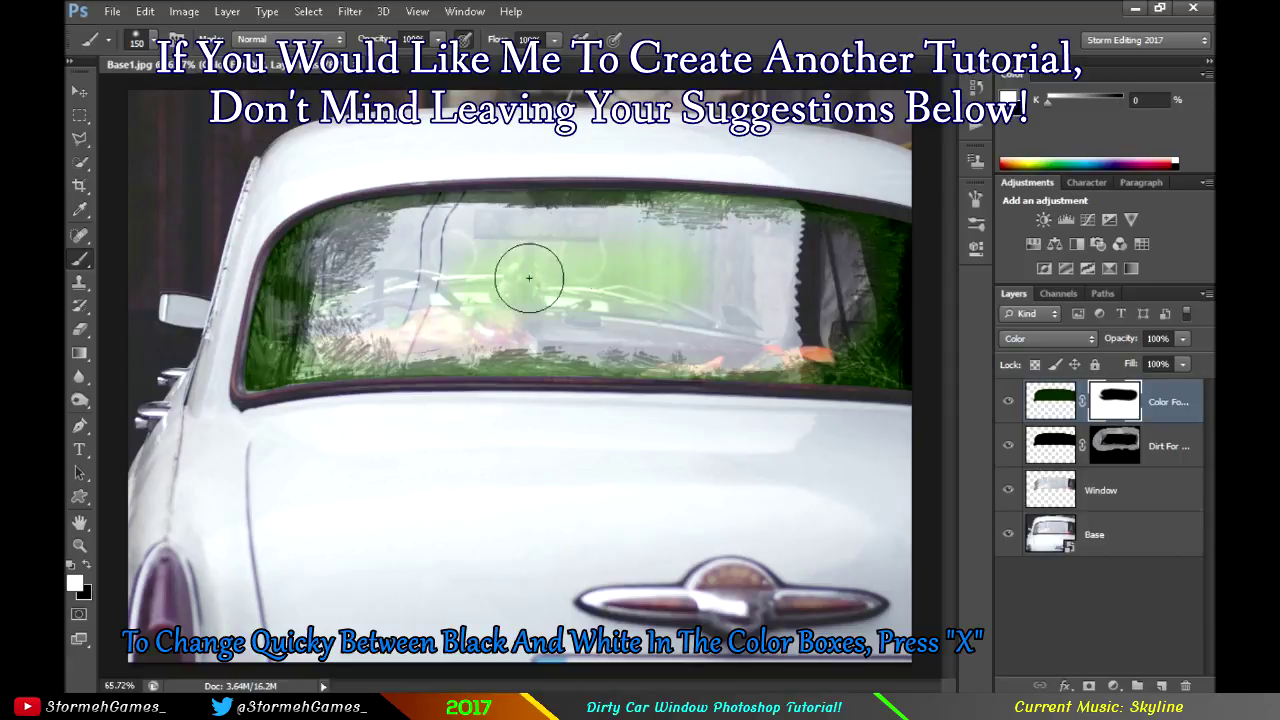
key("x")
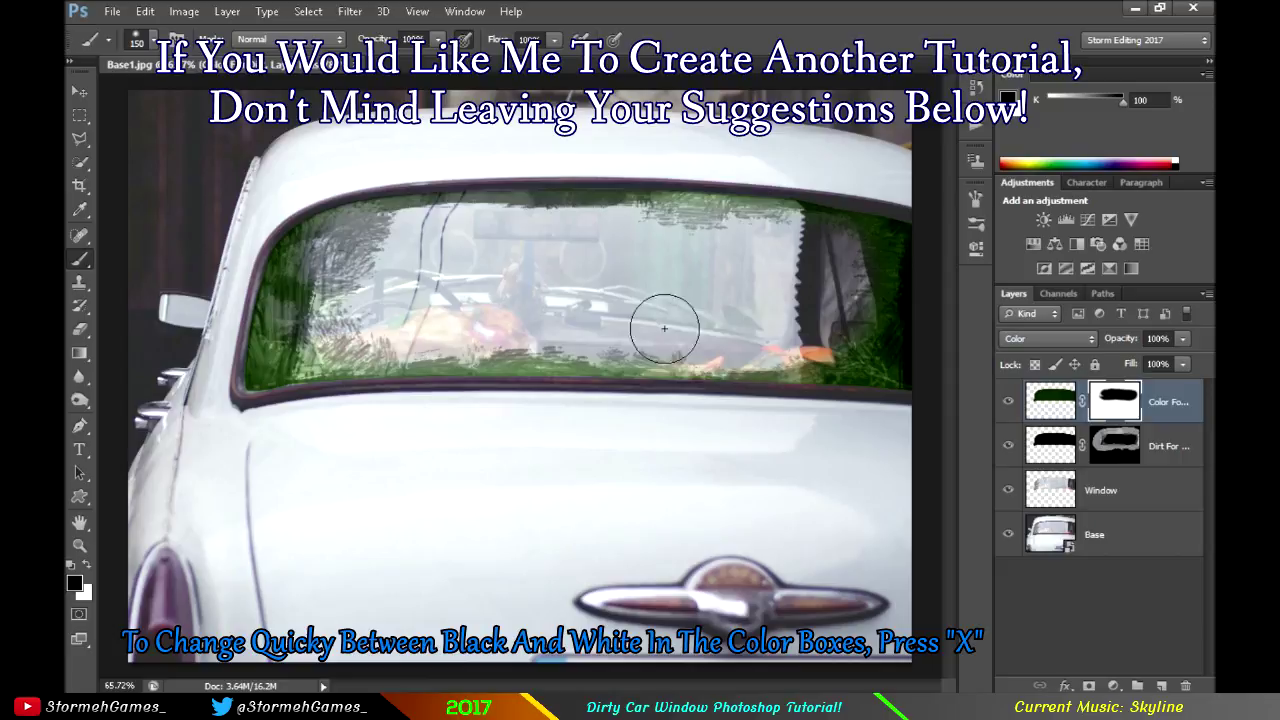
- Delete the Color For Dirt layer
left_click(1052, 400)
right_click(1162, 402)
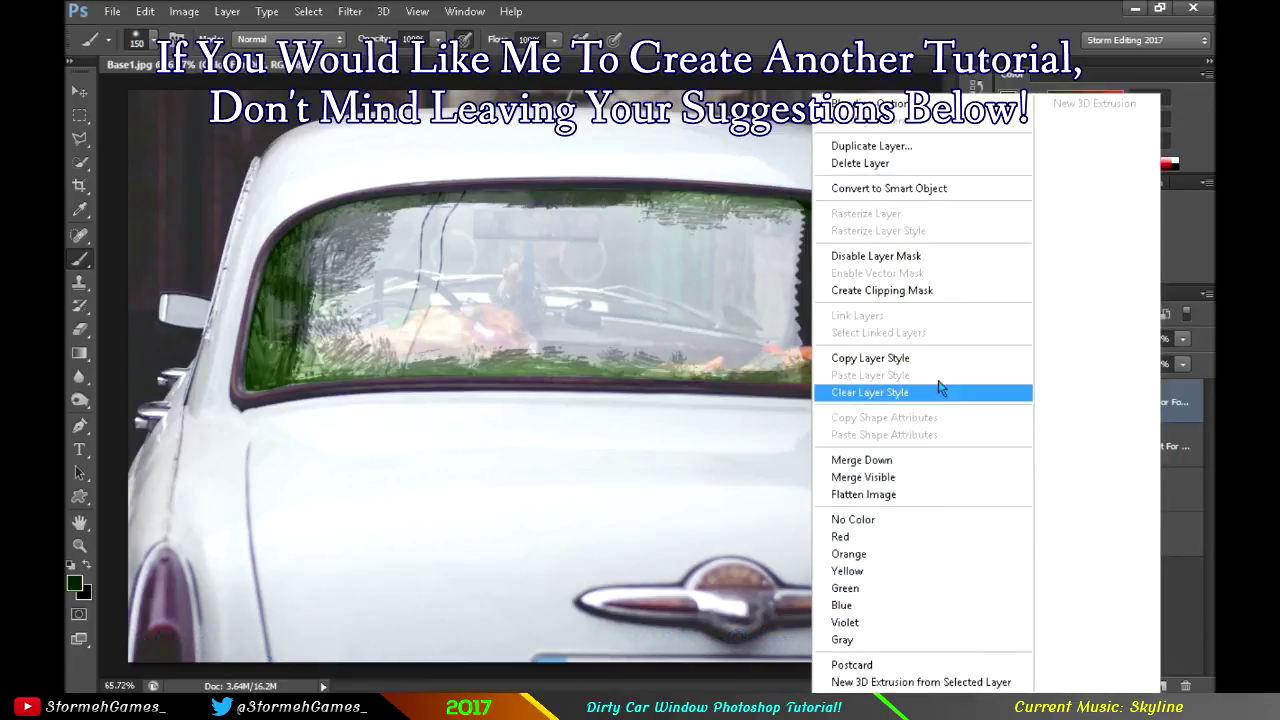
left_click(893, 170)
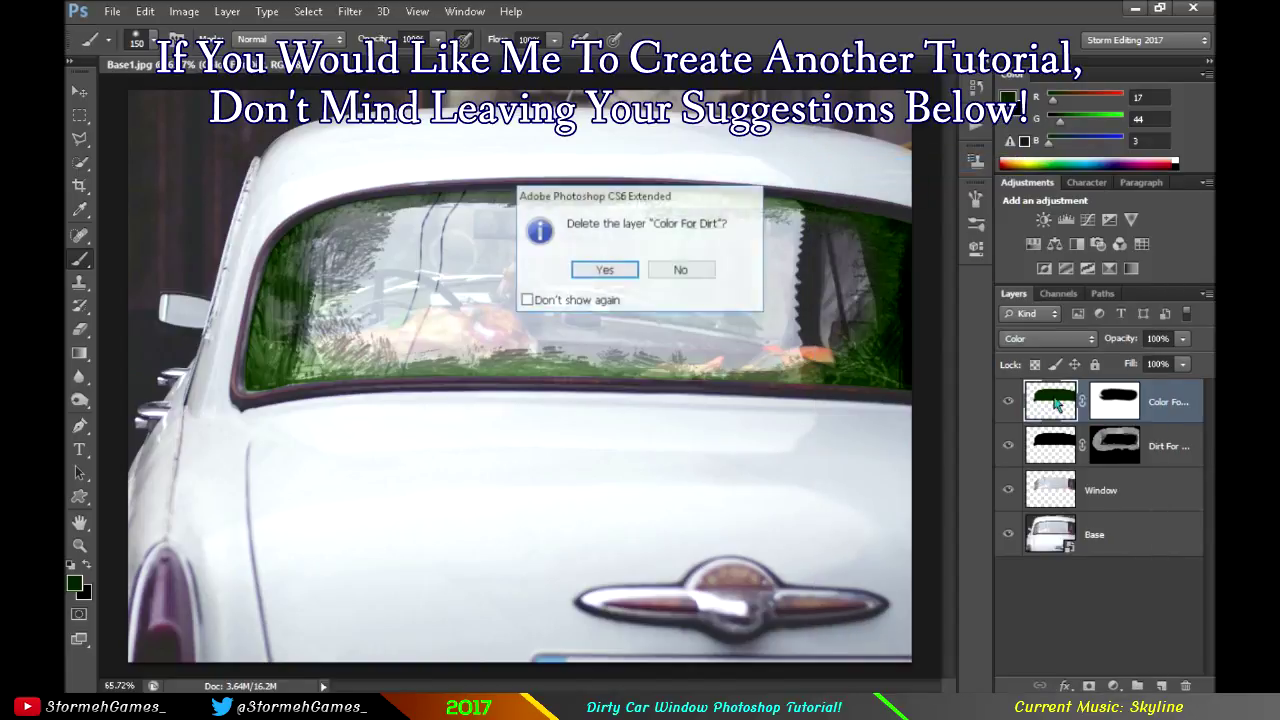
left_click(605, 267)
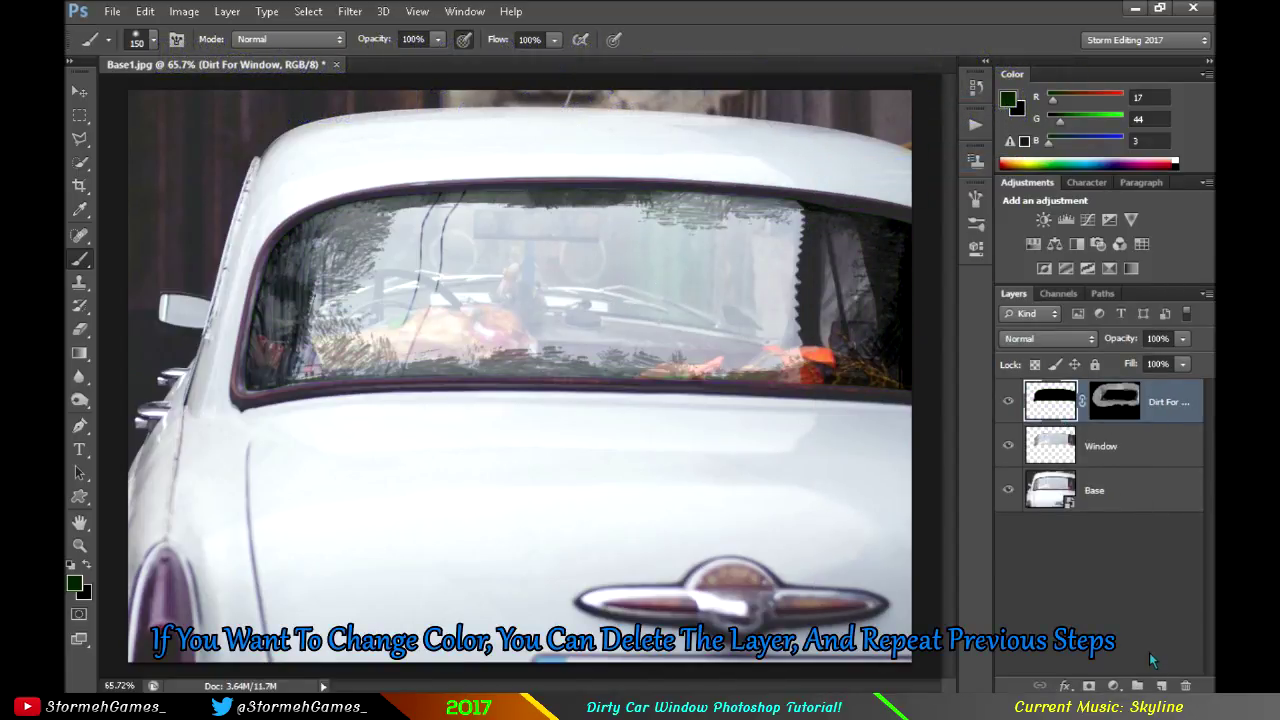
- Create a new Layer 1, load the Dirt window selection, and set the foreground to dark grey 272726
left_click(1159, 686)
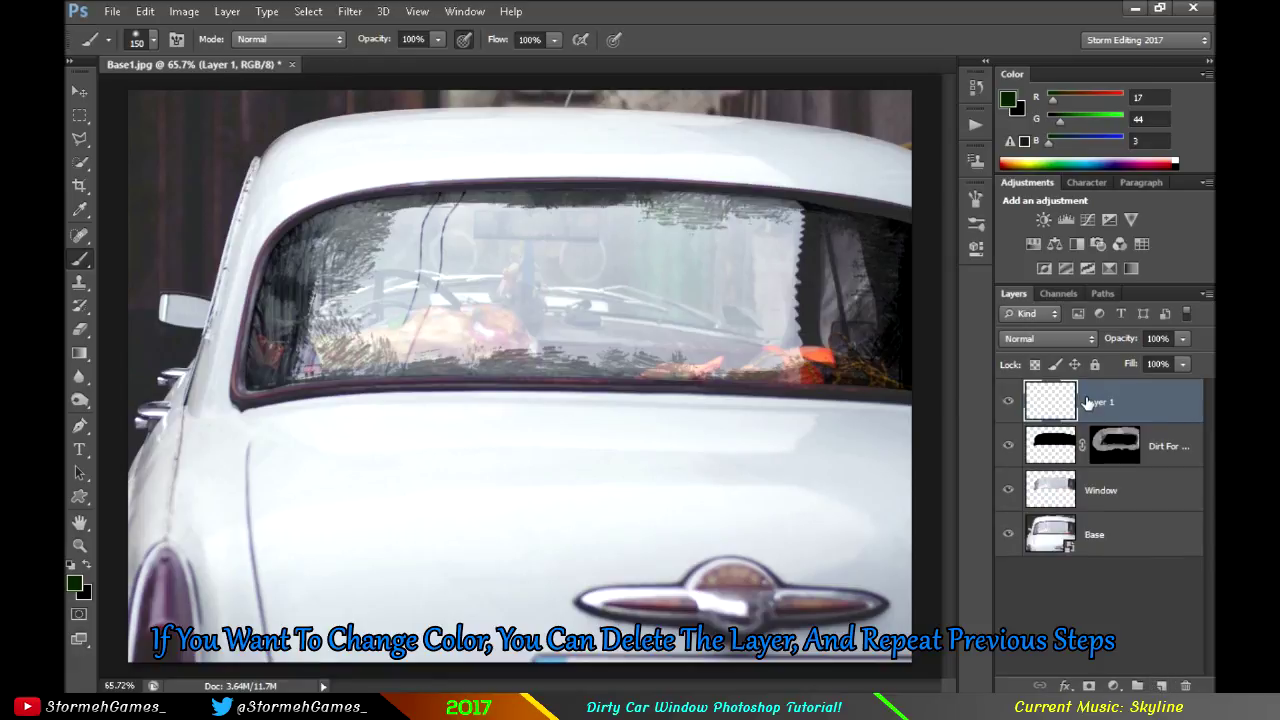
left_click(1050, 448, "ctrl")
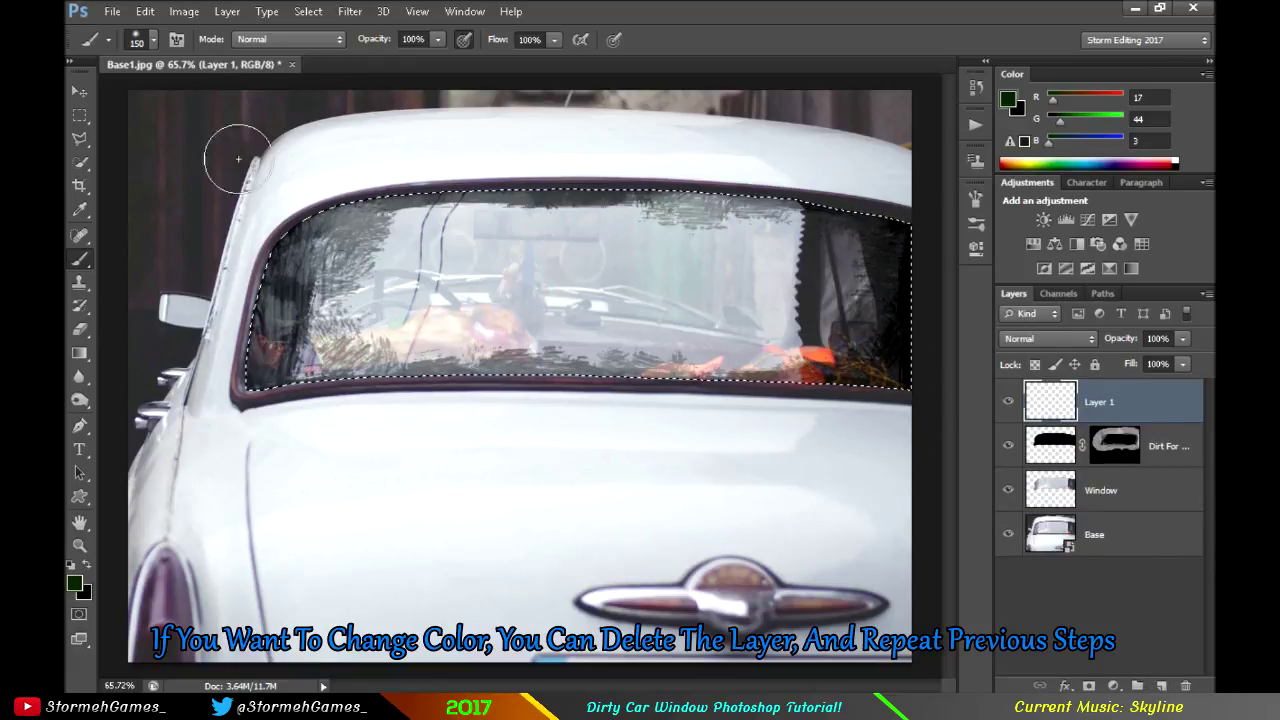
left_click(1009, 99)
double_click(540, 532)
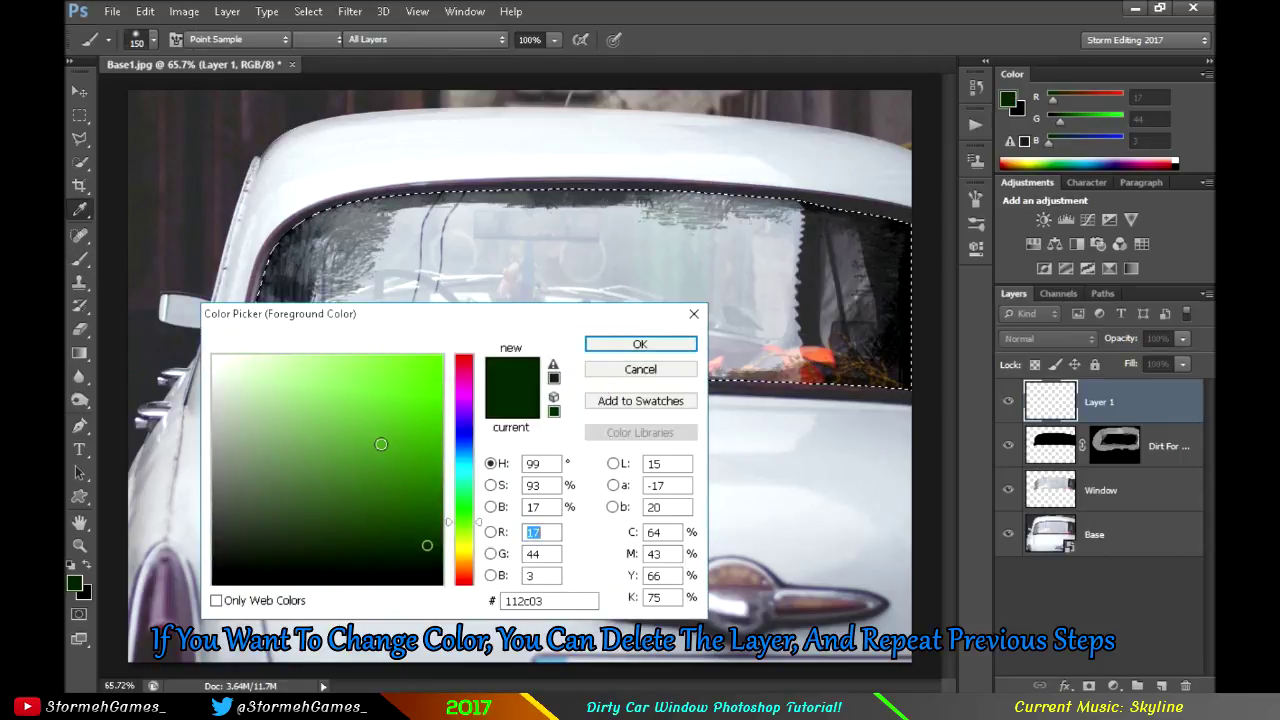
type("0")
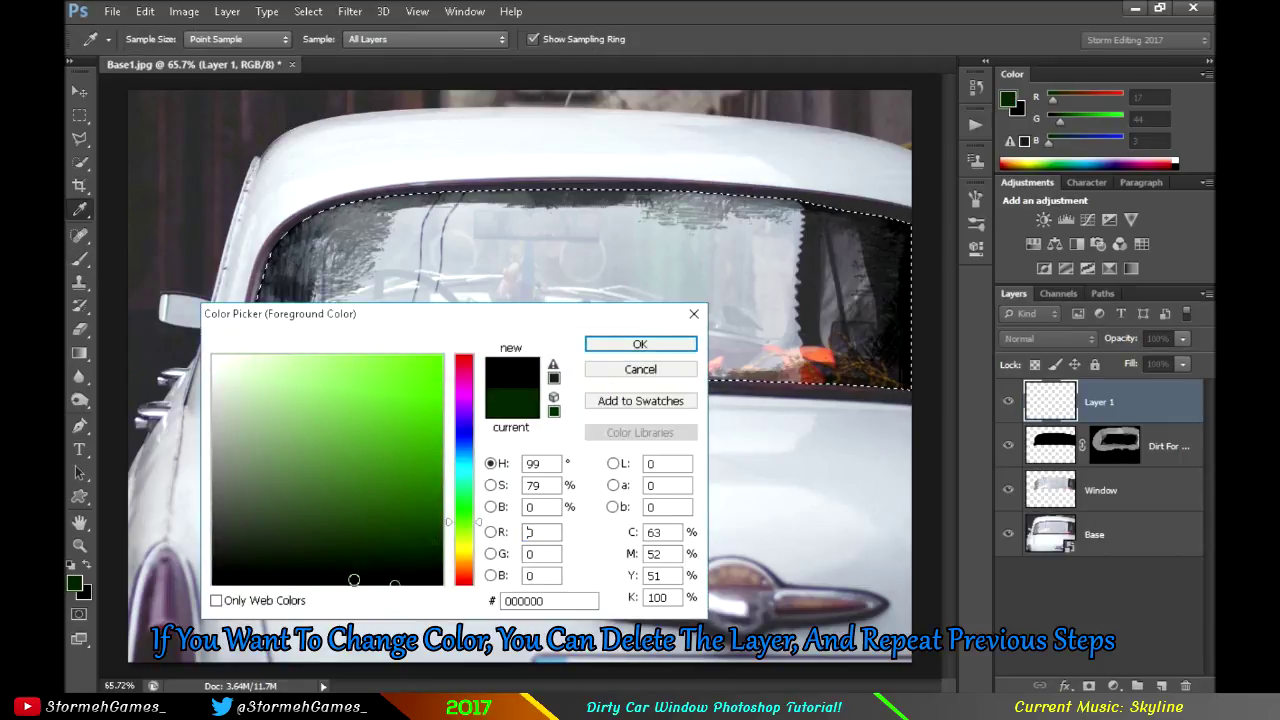
left_click(248, 554)
left_click_drag(231, 554, 227, 547)
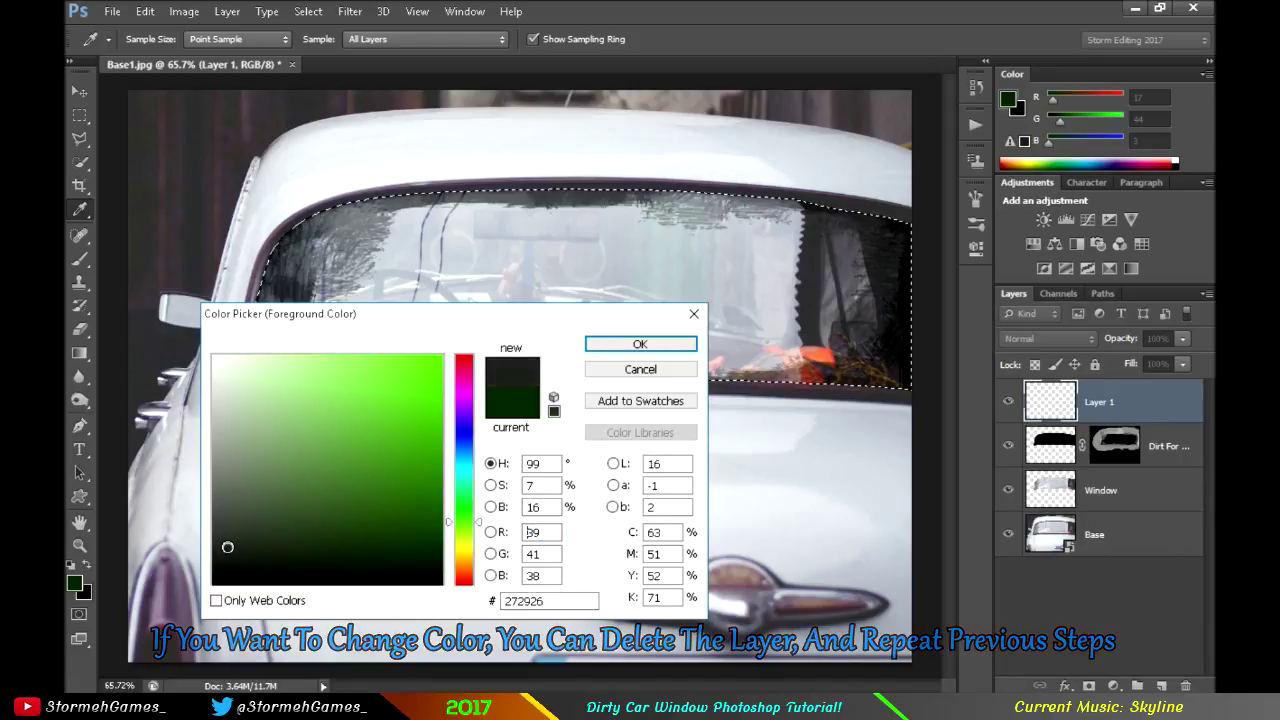
left_click(639, 346)
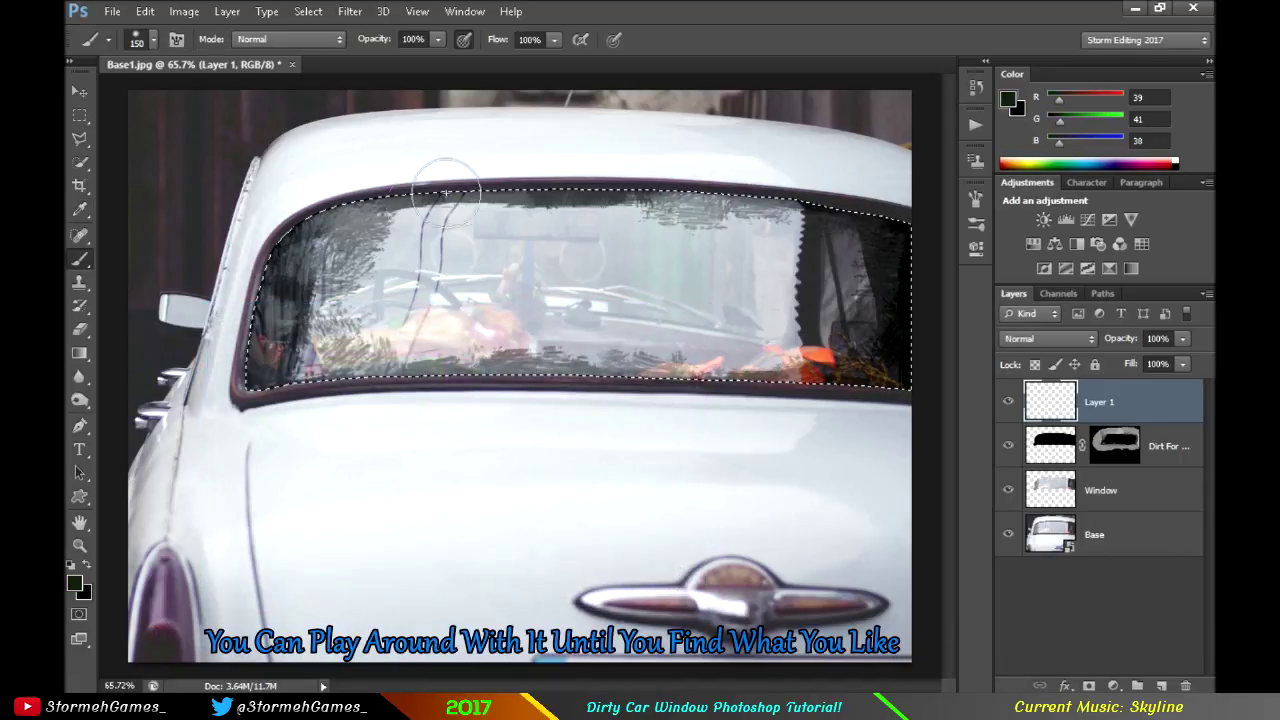
- Paint dark grey over the window edges, set Layer 1 to Color blend mode, and deselect
mouse_move(820, 375)
left_mouse_down()
mouse_move(256, 380)
mouse_move(886, 200)
mouse_move(400, 210)
left_mouse_up()
left_click(1045, 338)
left_click(1020, 440)
key("ctrl+d")
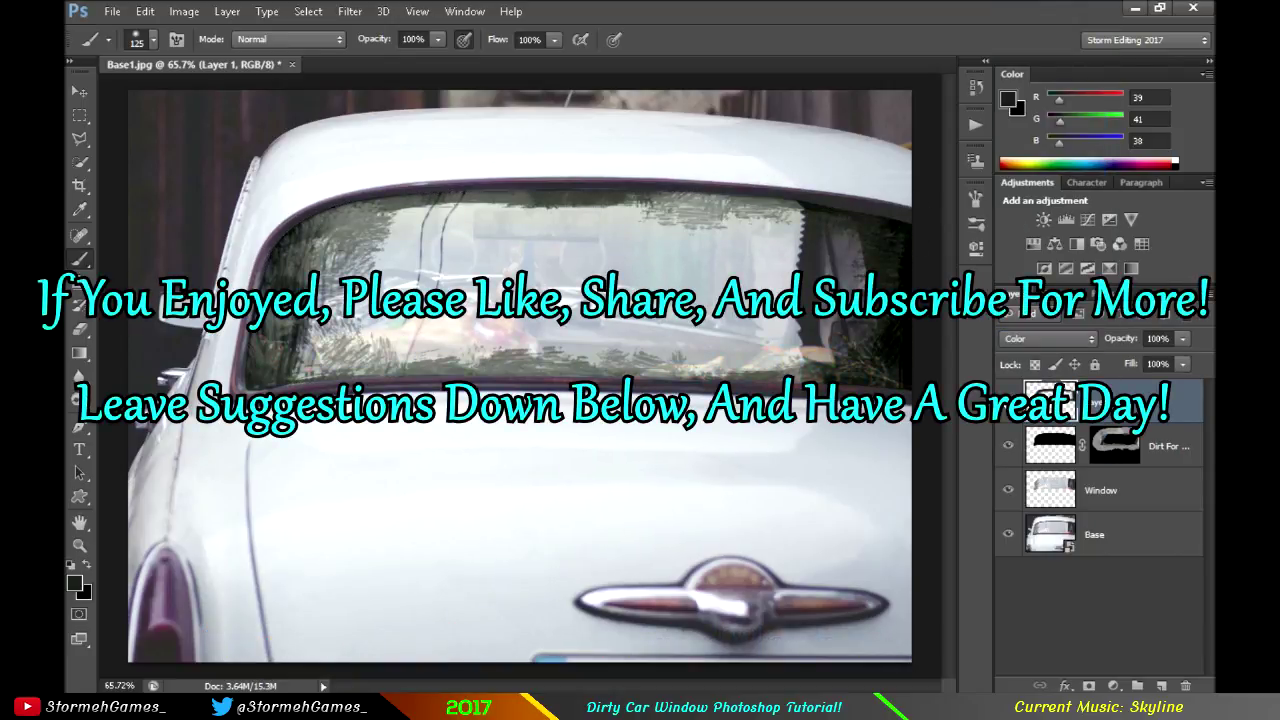
- Reset the foreground colour to pure black (RGB 0,0,0)
left_click(1008, 98)
left_click(218, 596)
left_click(655, 345)
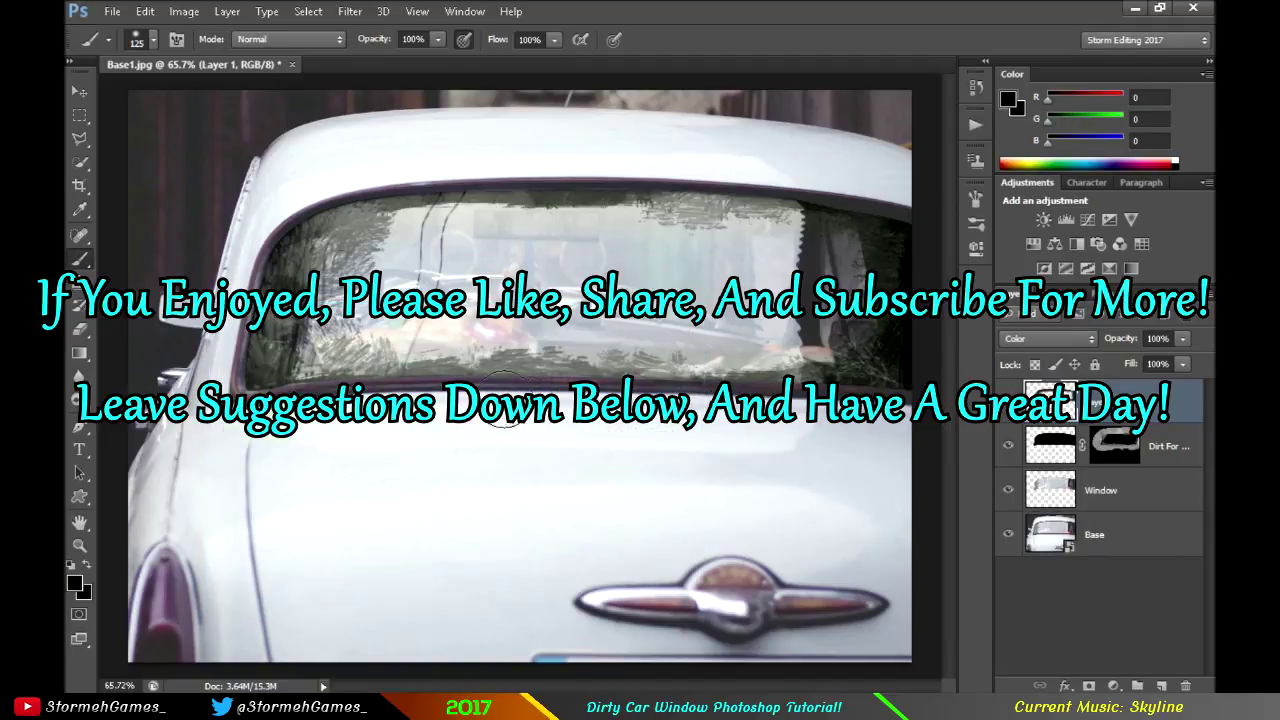